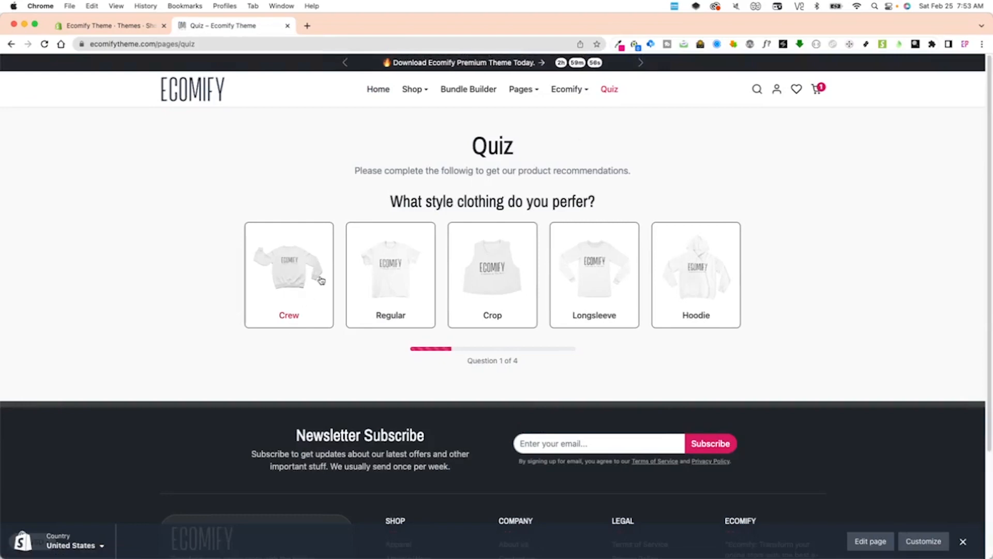
Step: Highlight the quiz page's title, description and first question in turn, and clear the selection
double_click(490, 151)
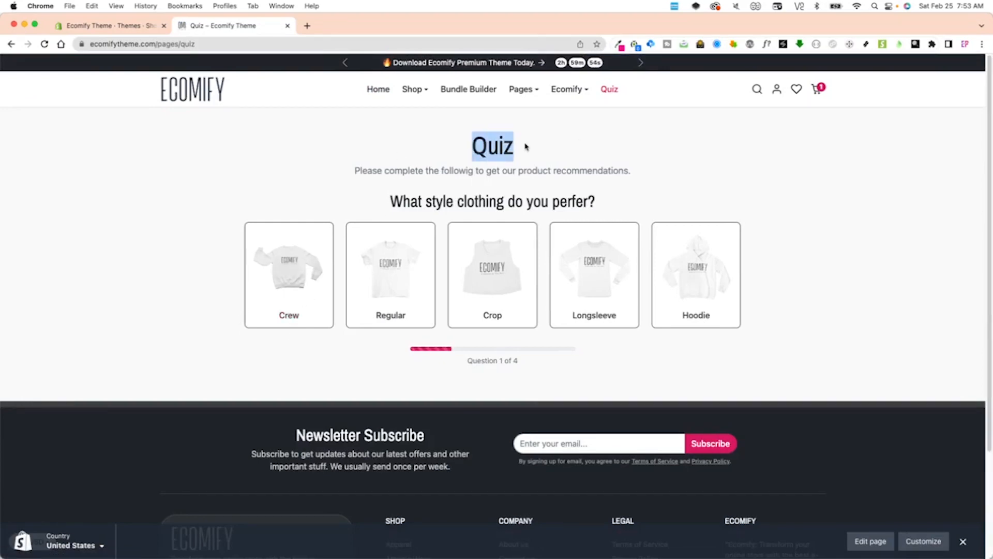
drag(356, 169, 588, 184)
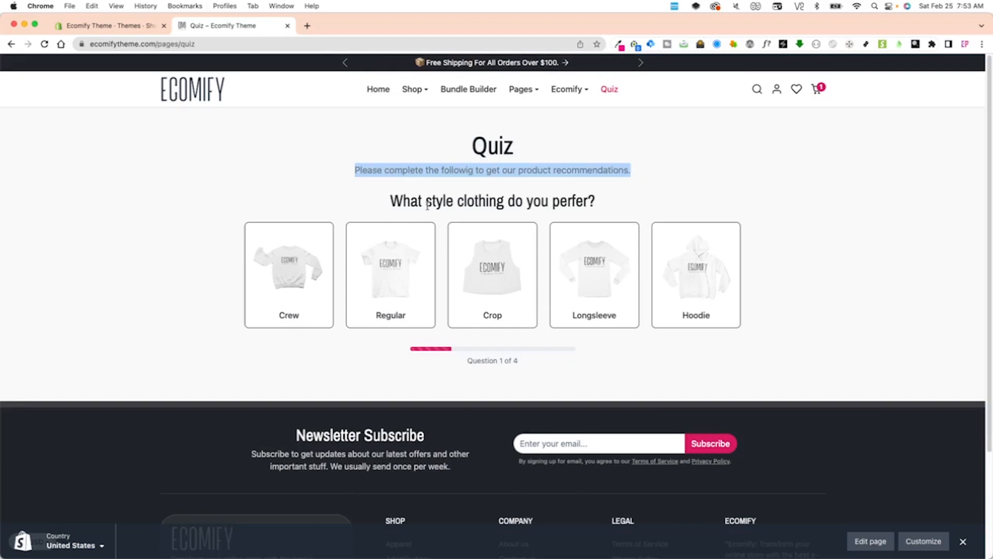
drag(391, 202, 616, 197)
click(664, 187)
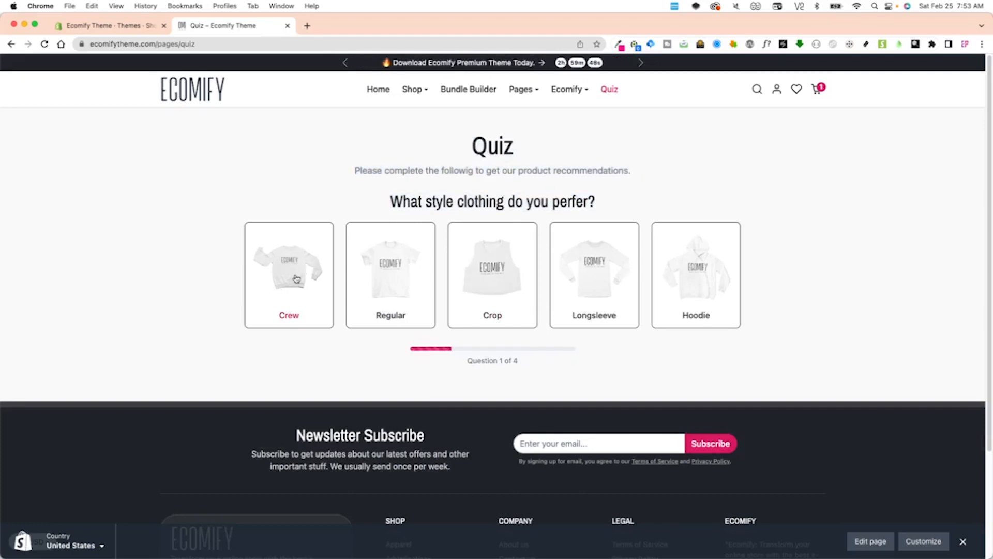
Step: Answer the storefront quiz with Crew, Red, Poly and 20s, and look through the recommended products
click(307, 282)
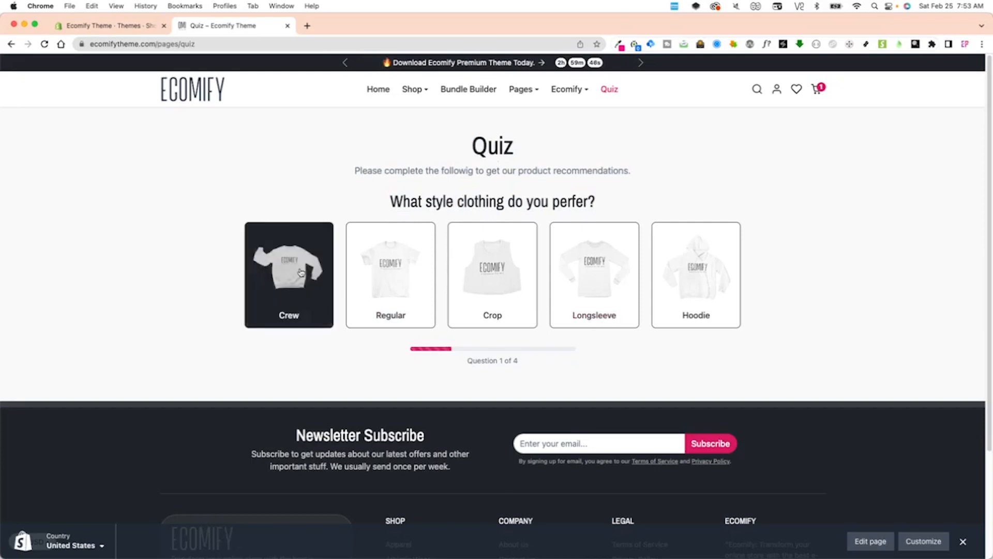
click(301, 273)
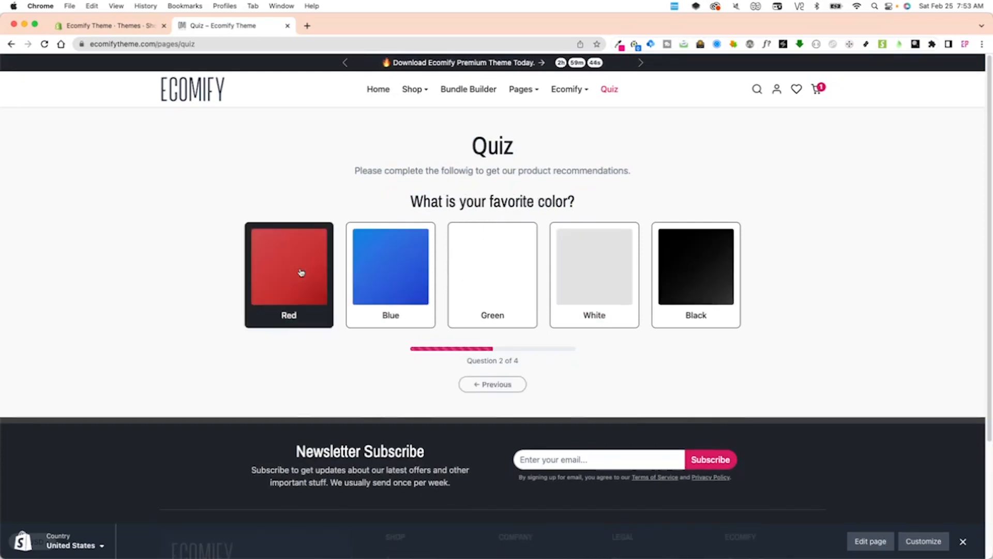
click(368, 238)
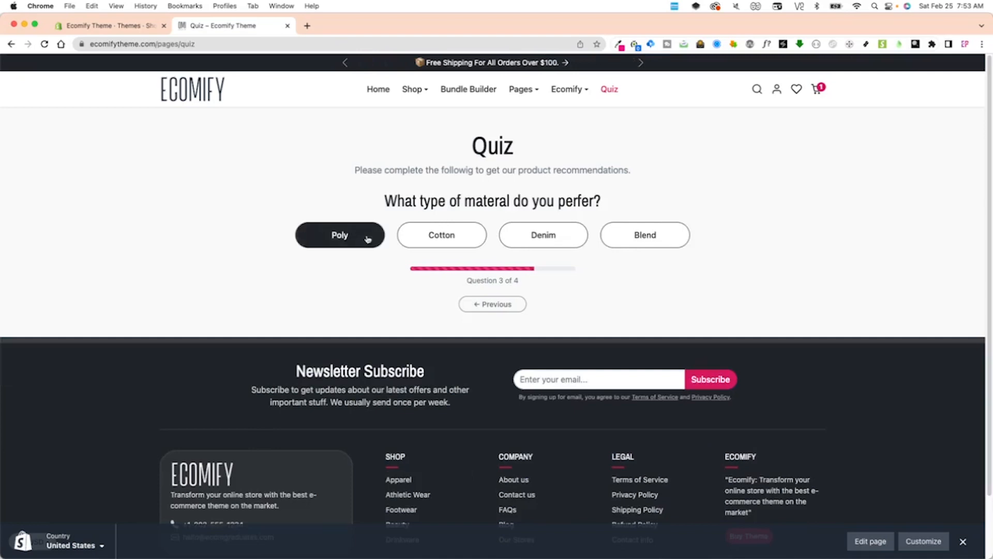
click(304, 241)
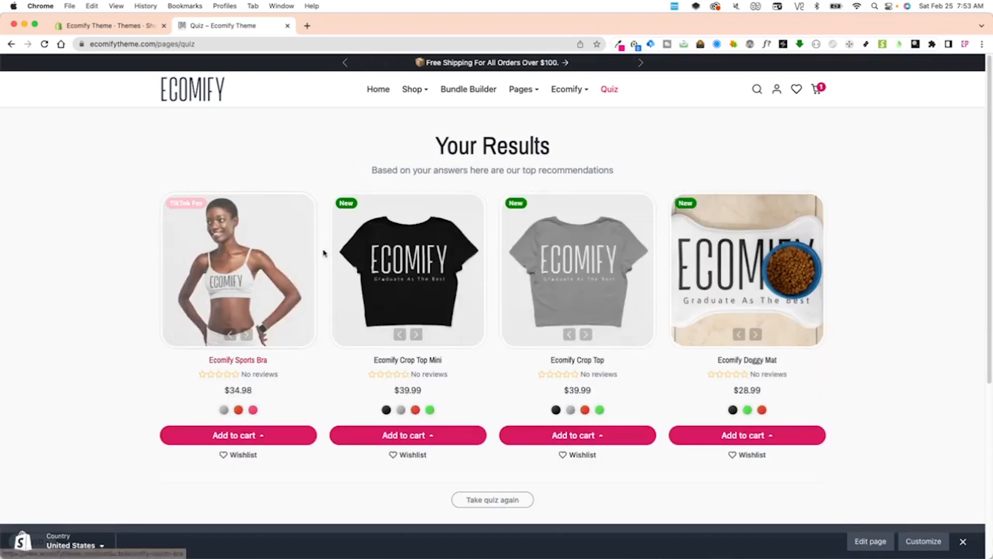
scroll(370, 364, down, 5)
scroll(374, 372, up, 5)
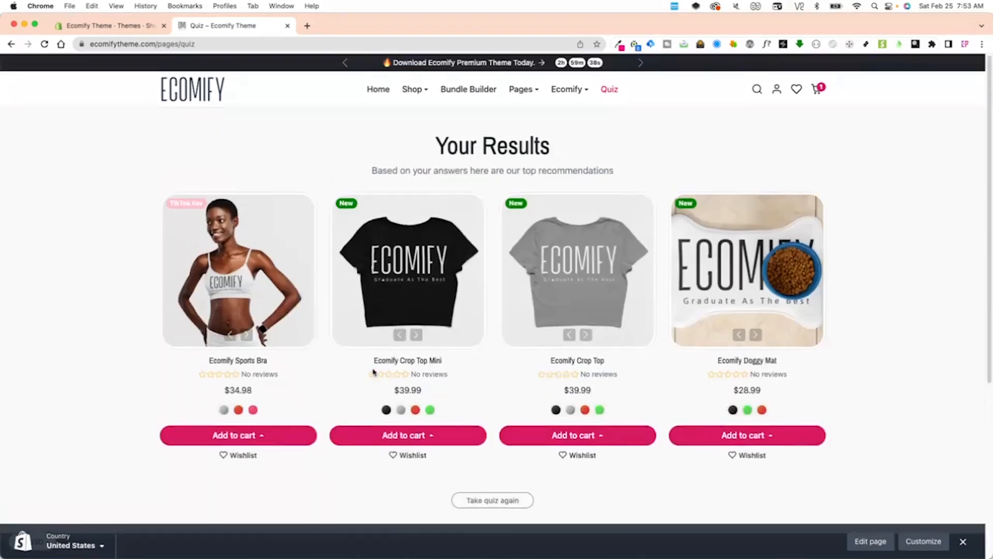
scroll(376, 372, down, 5)
scroll(498, 331, up, 1)
scroll(497, 330, up, 4)
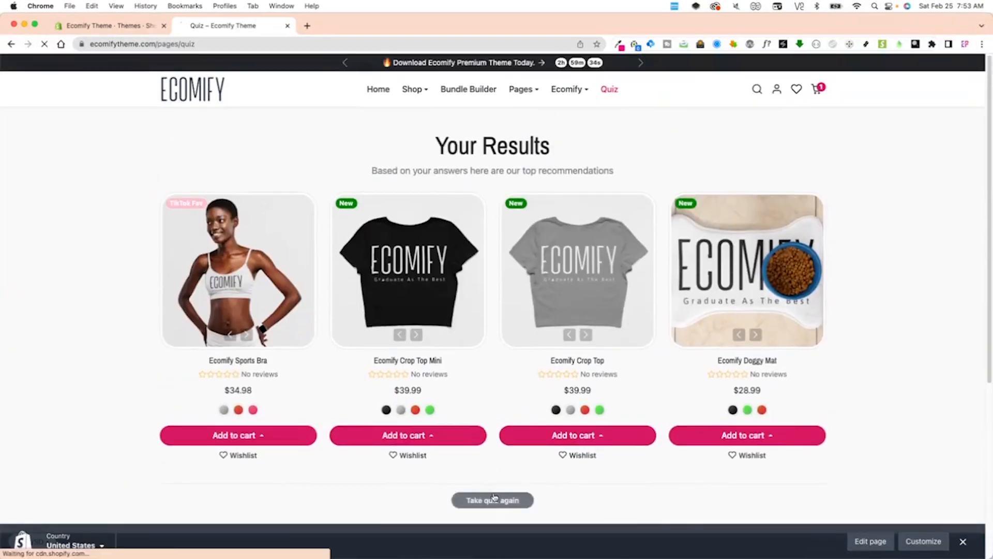
Step: Retake the quiz answering Regular, Blue, Cotton and 30s, and look through the recommended products
click(497, 500)
click(403, 271)
click(404, 274)
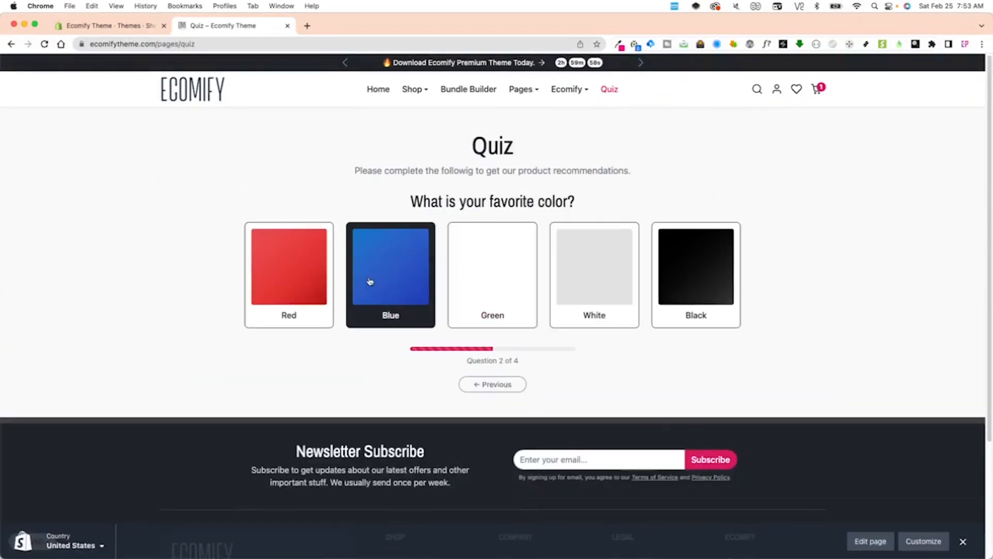
click(445, 242)
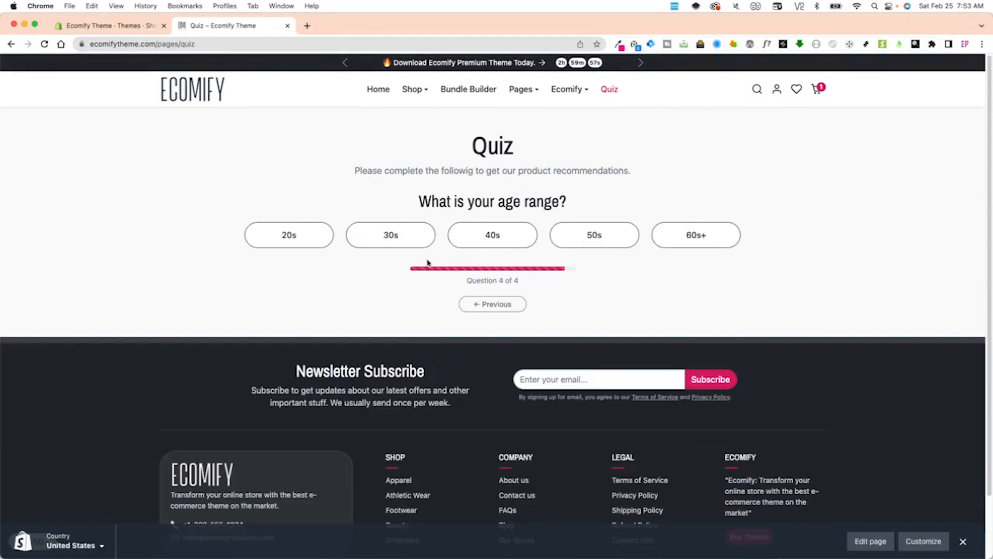
click(393, 237)
scroll(499, 351, down, 15)
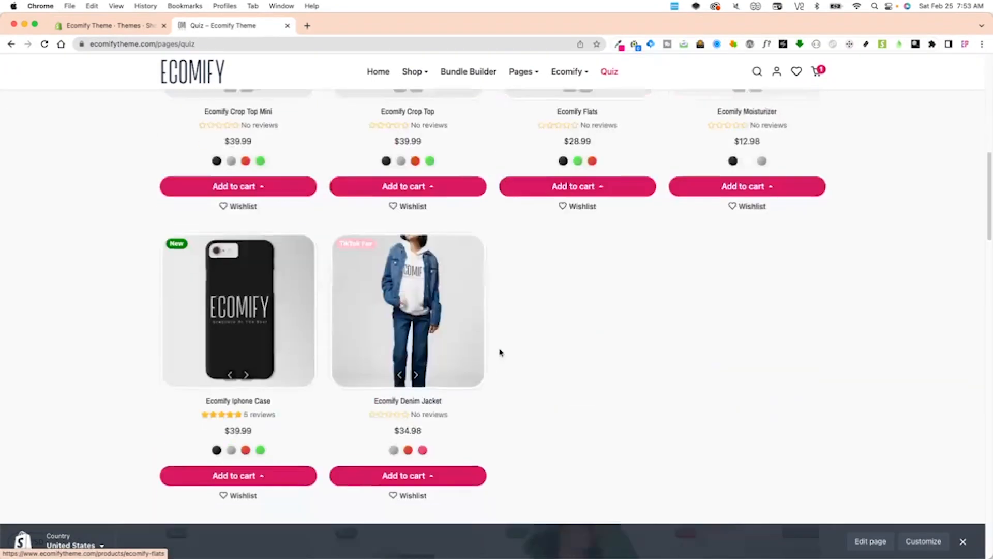
scroll(450, 372, up, 15)
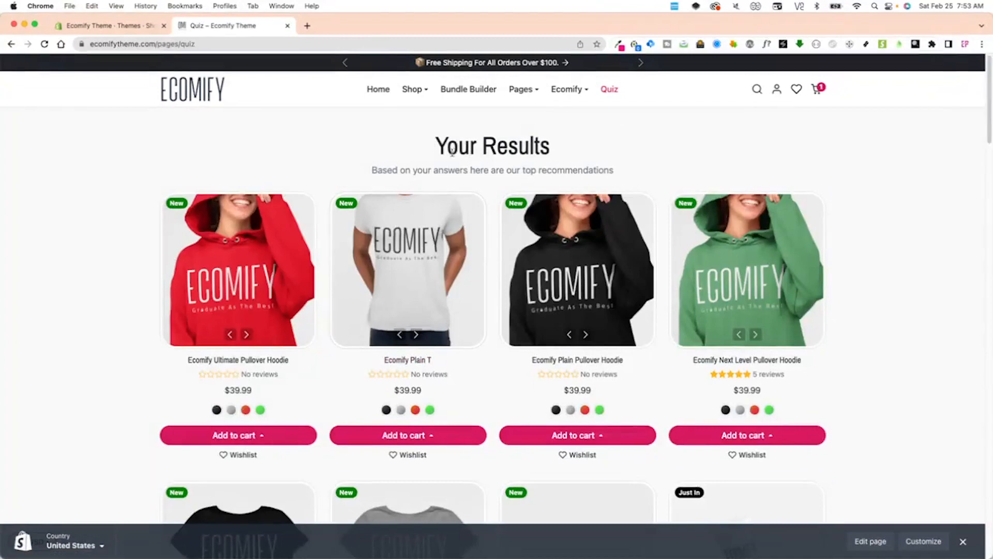
Step: Open the Quiz page of the current ecomify-v2 theme in the theme editor and list the available page templates
click(177, 93)
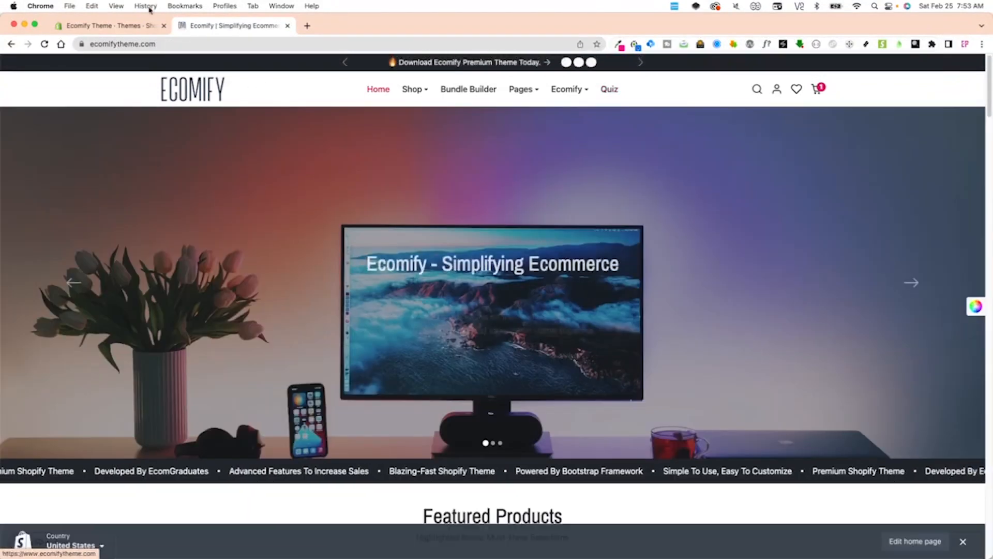
key(super+1)
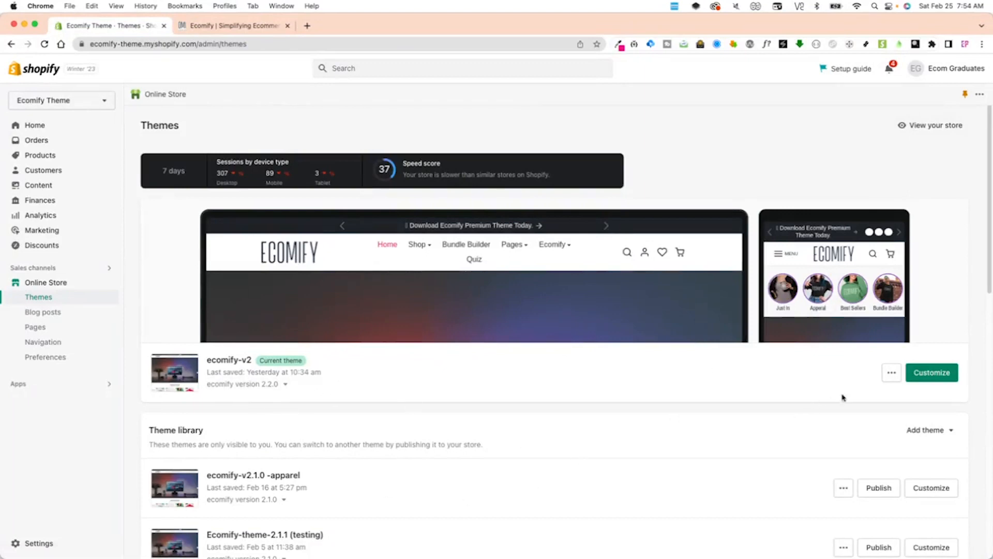
click(939, 378)
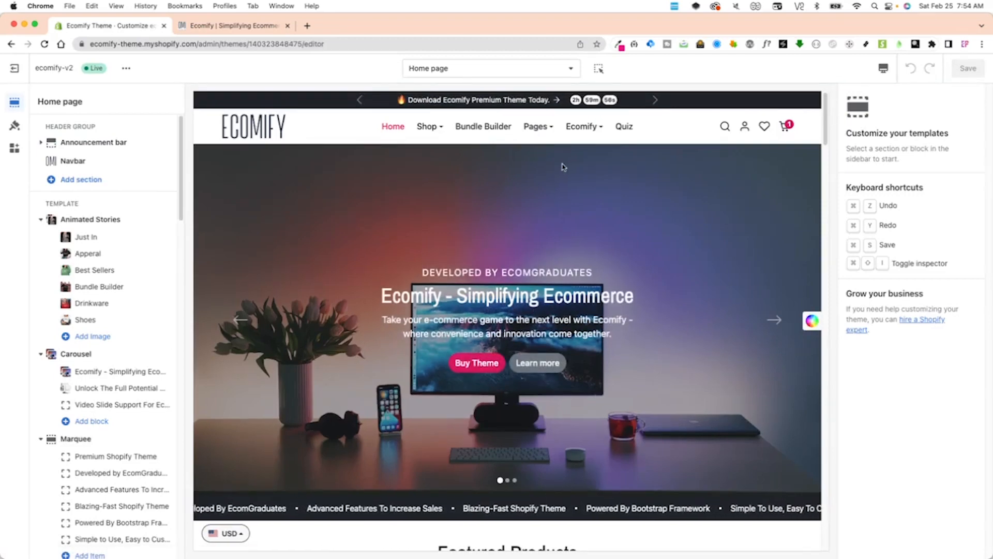
click(625, 127)
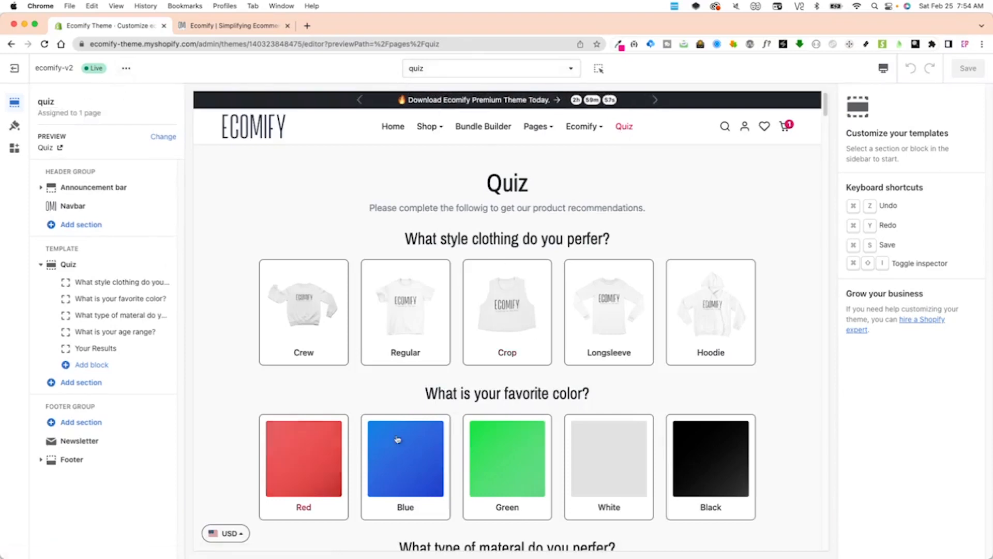
click(464, 69)
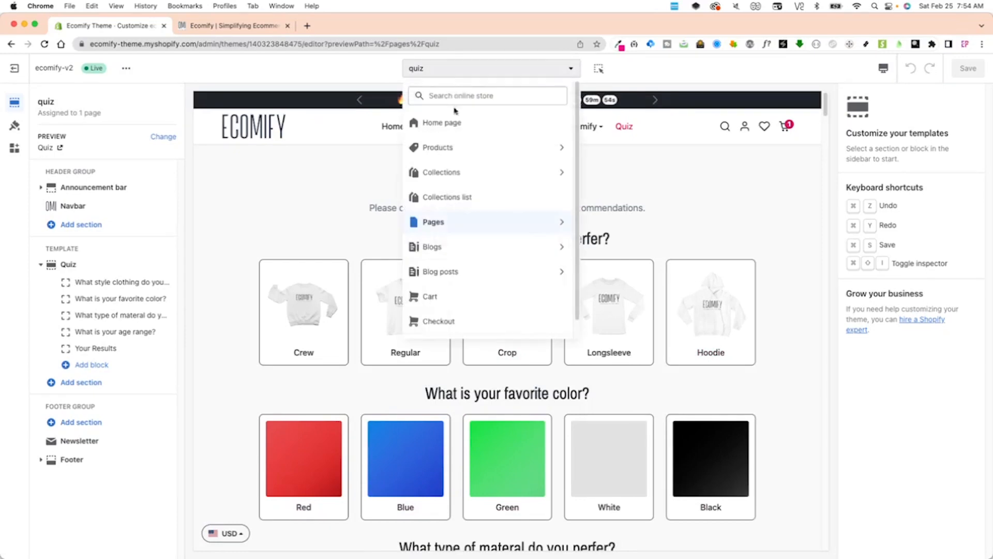
click(440, 223)
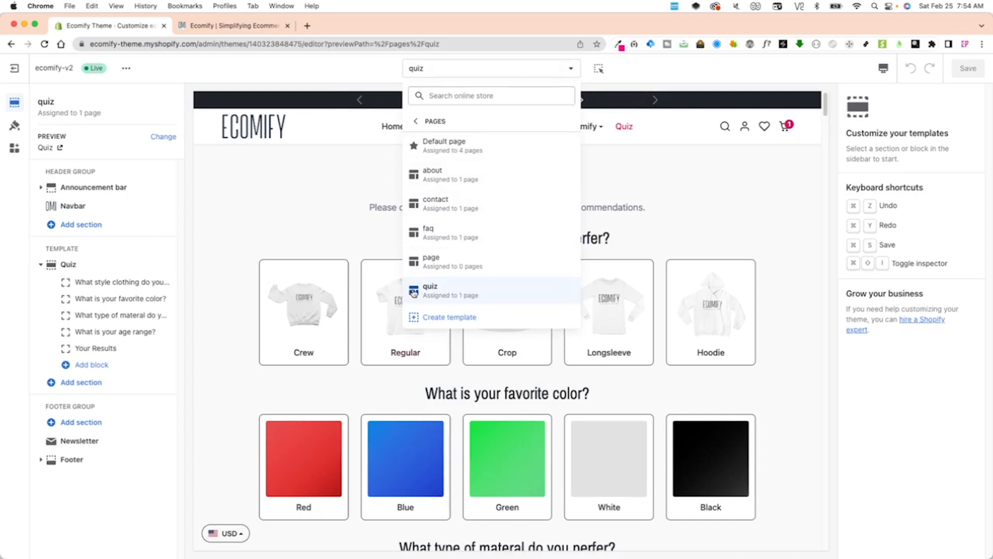
Step: Open the store admin in a new tab and draft a page titled Quiz with the quiz theme template
click(14, 68)
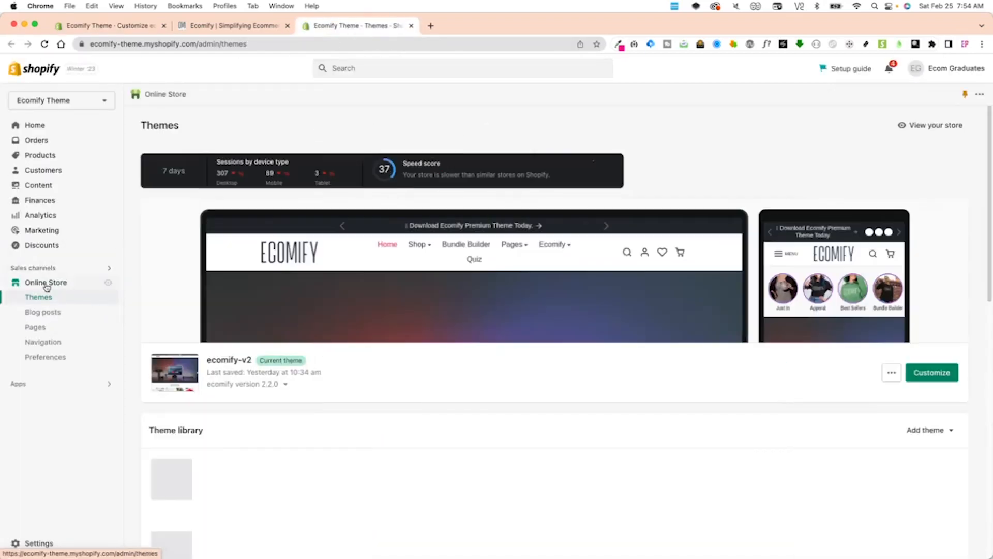
click(37, 328)
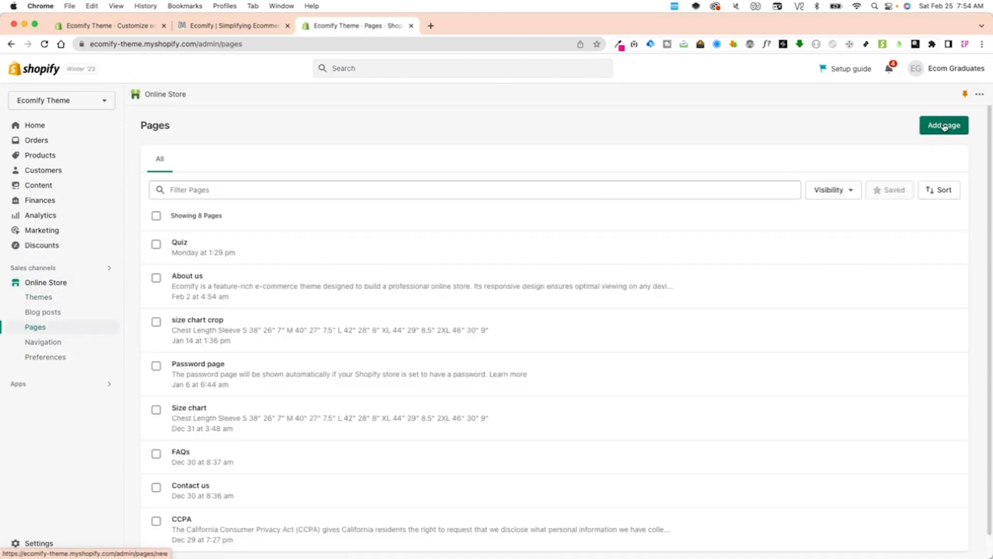
click(944, 126)
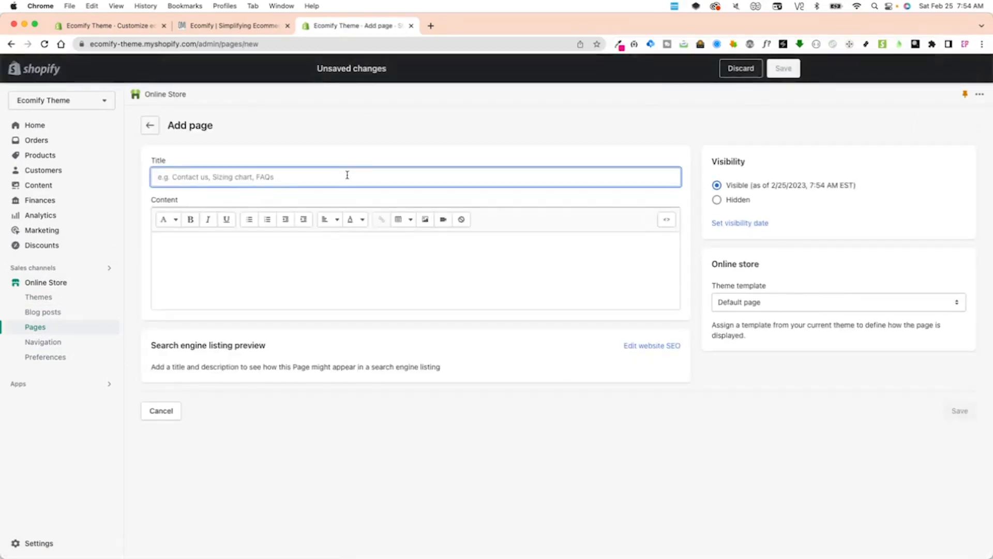
text(Quiz)
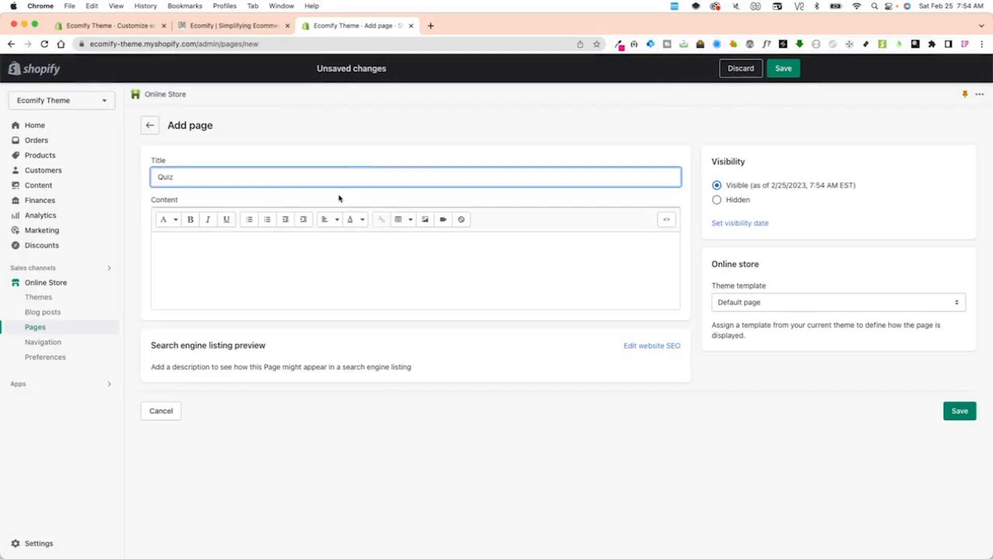
click(781, 304)
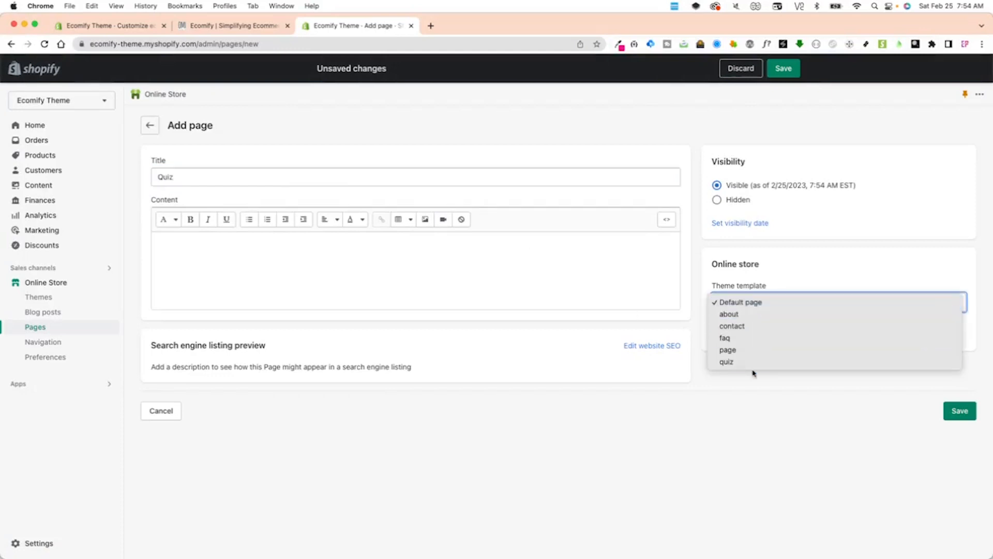
click(740, 362)
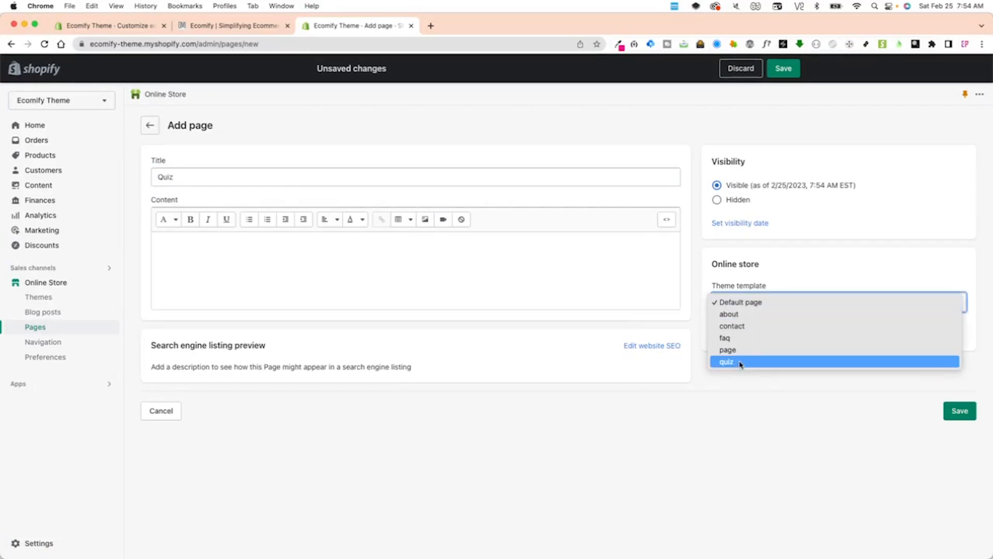
Step: Leave the new page without saving and open the existing Quiz page
click(58, 333)
click(641, 343)
click(203, 251)
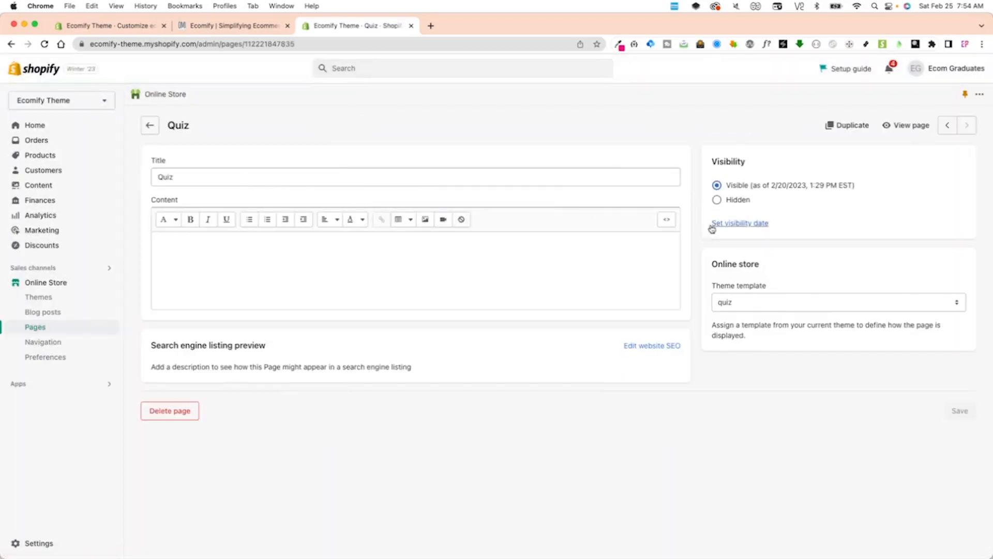
Step: Check the Quiz page's HTML content and theme template options, and discard the unsaved changes
click(662, 220)
click(663, 221)
click(662, 221)
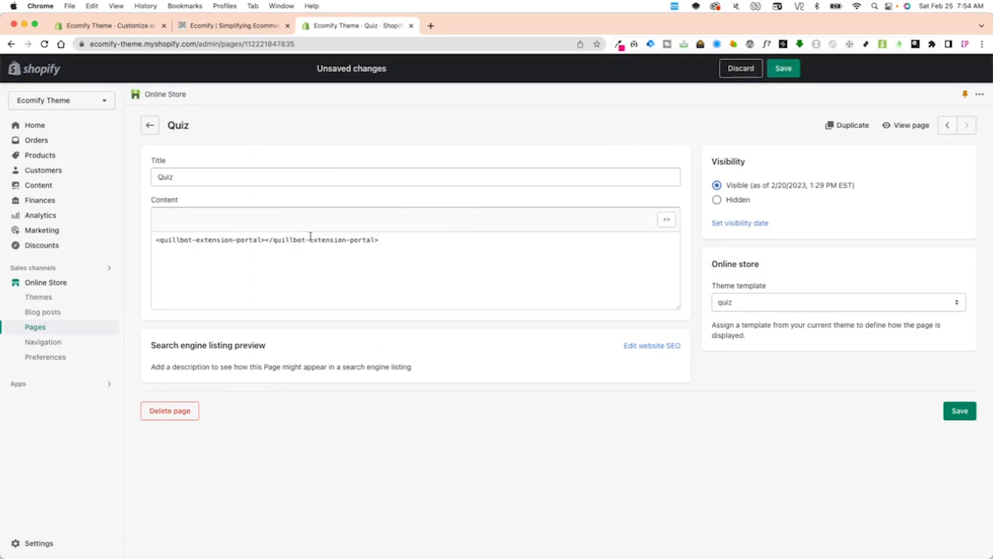
click(662, 221)
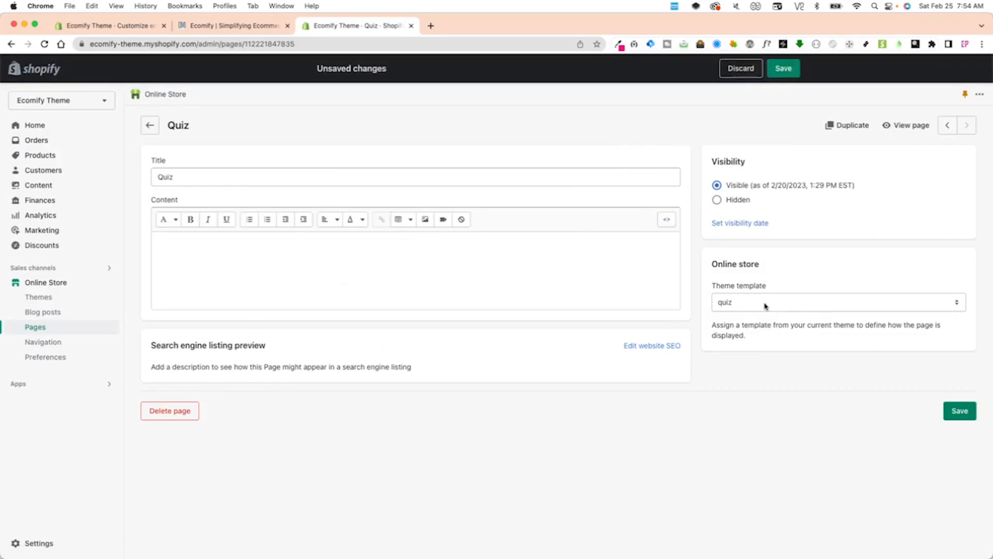
click(765, 303)
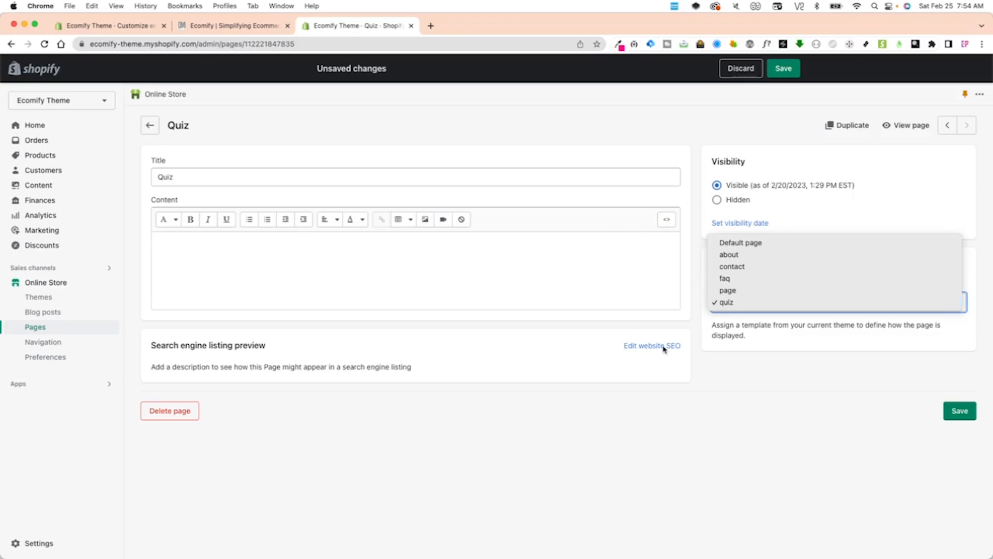
click(788, 413)
click(740, 68)
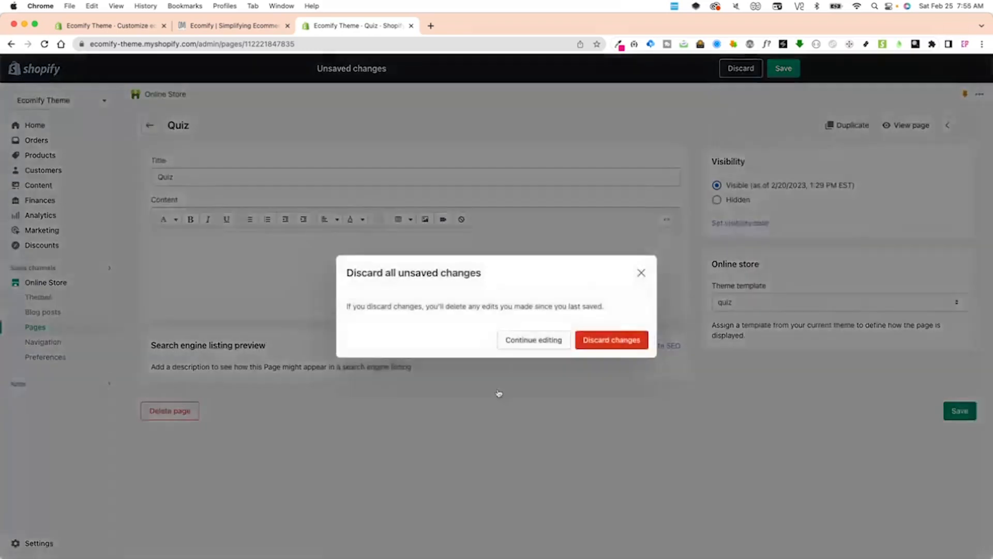
click(612, 341)
Step: View the Quiz page on the storefront, close it, and return to the quiz template in the theme editor
click(908, 126)
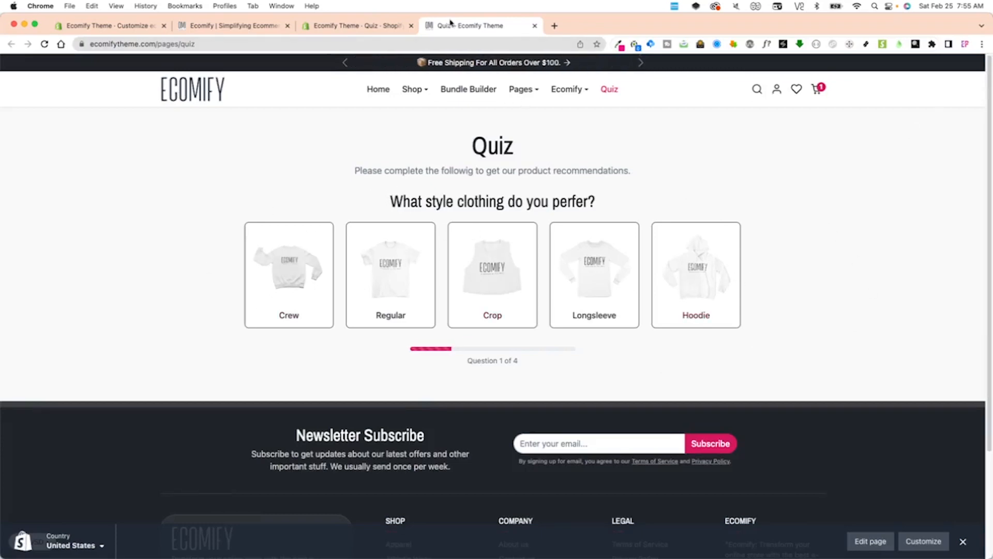
click(535, 25)
click(122, 25)
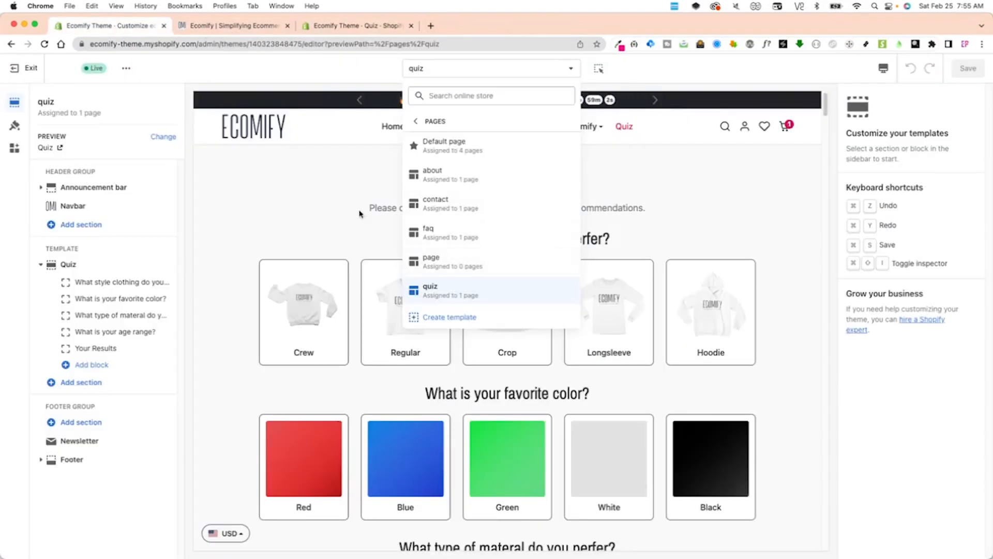
click(299, 199)
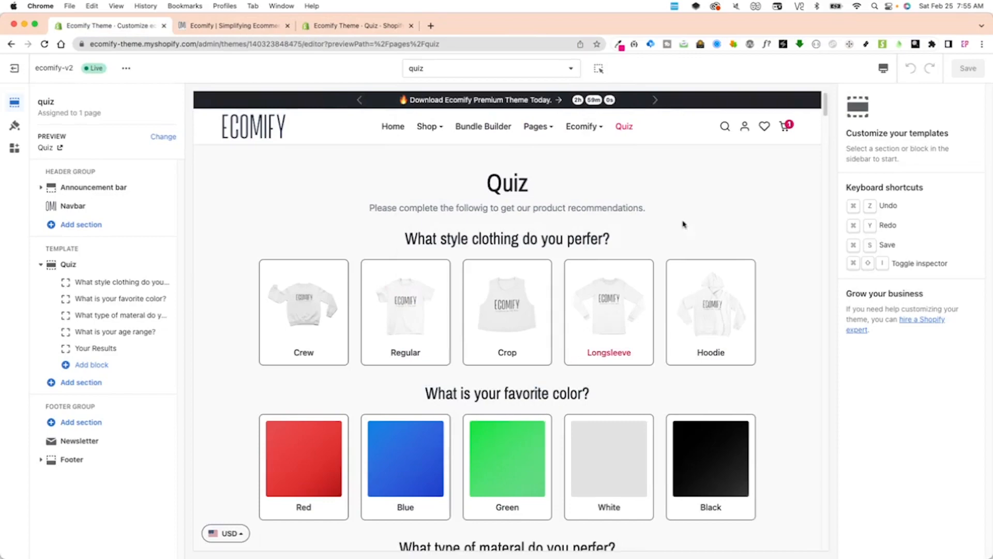
Step: Look through the quiz template preview from the first question down to the results section
mouse_move(826, 106)
mouse_down()
mouse_move(825, 177)
mouse_move(824, 89)
mouse_up()
scroll(440, 364, down, 2)
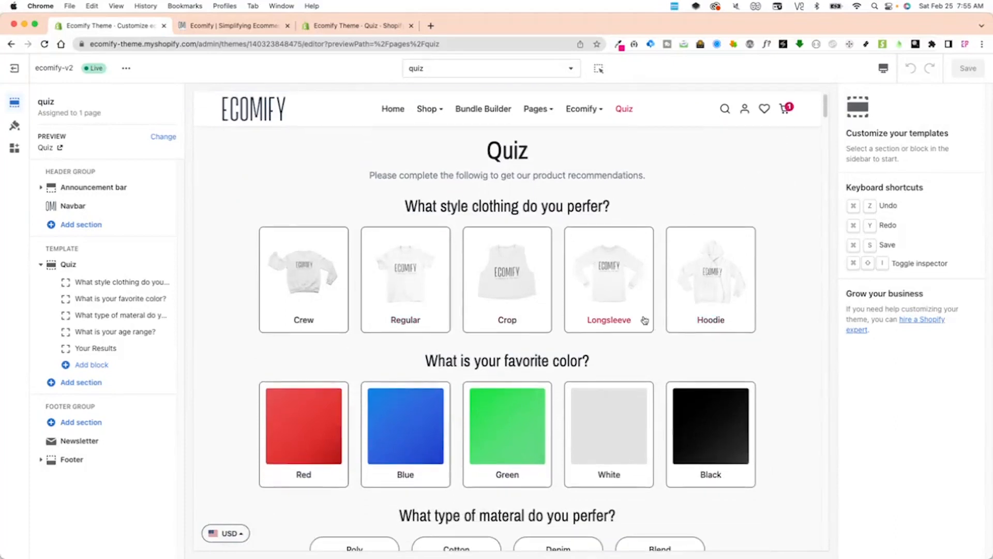
scroll(479, 386, down, 5)
scroll(486, 431, down, 8)
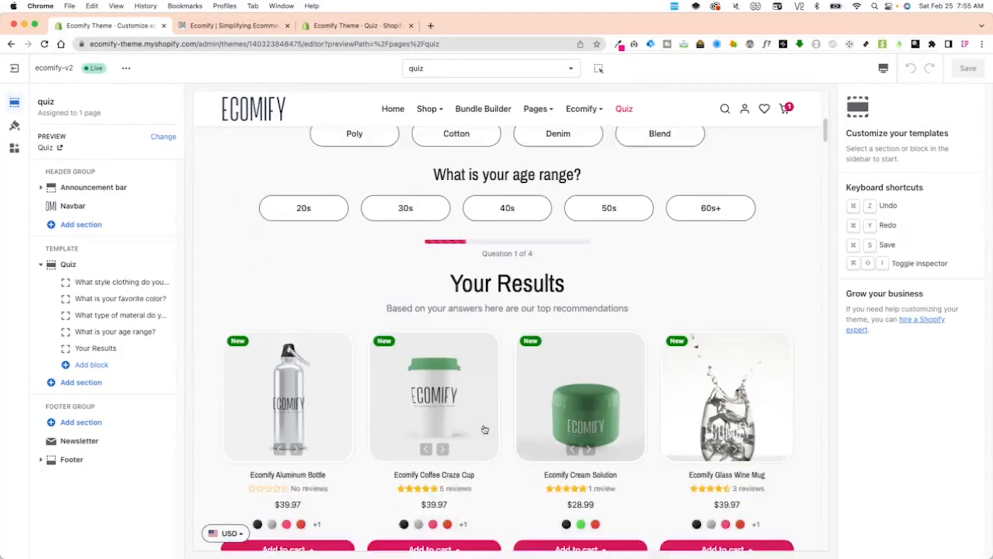
Step: Open the Quiz page from the storefront's navigation and return to the quiz template in the theme editor
scroll(488, 440, up, 14)
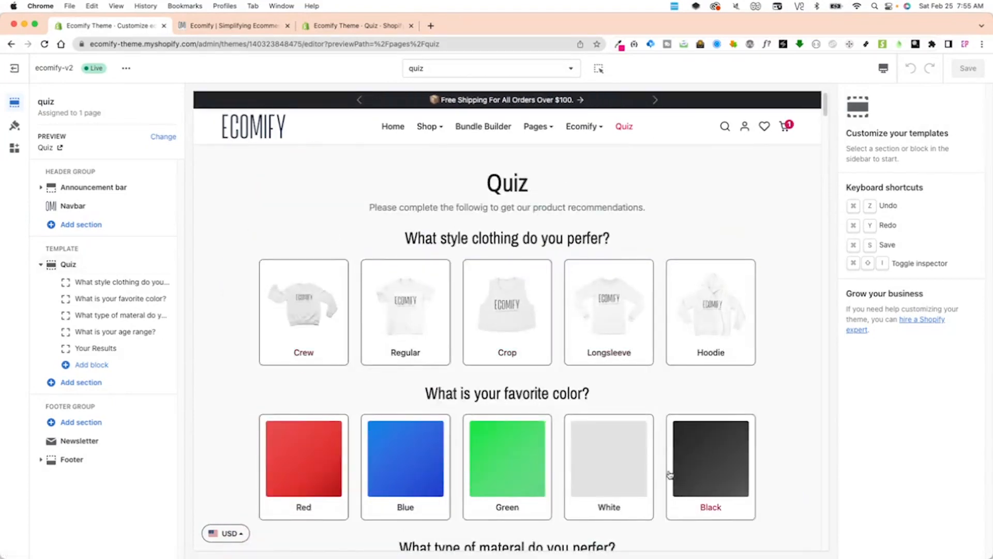
click(233, 25)
click(612, 90)
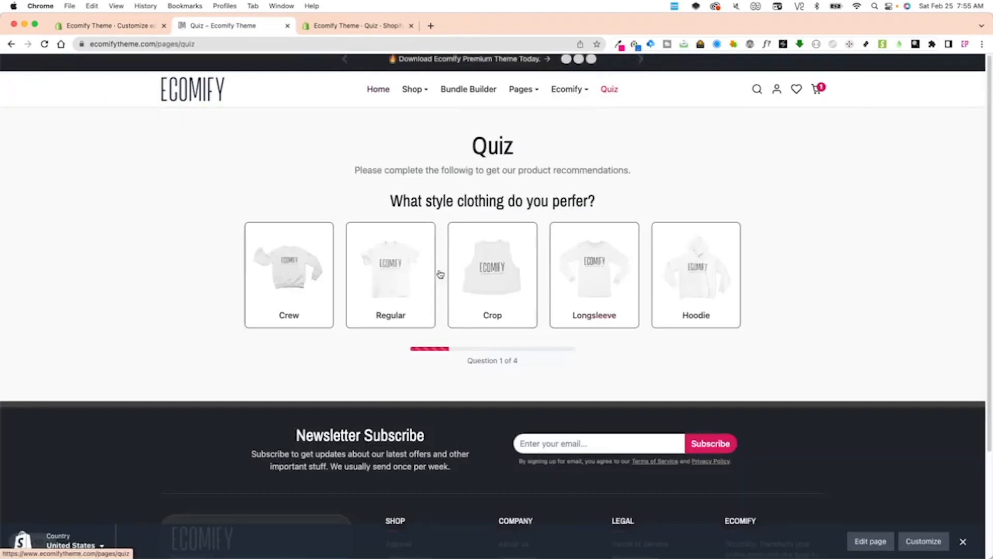
click(71, 28)
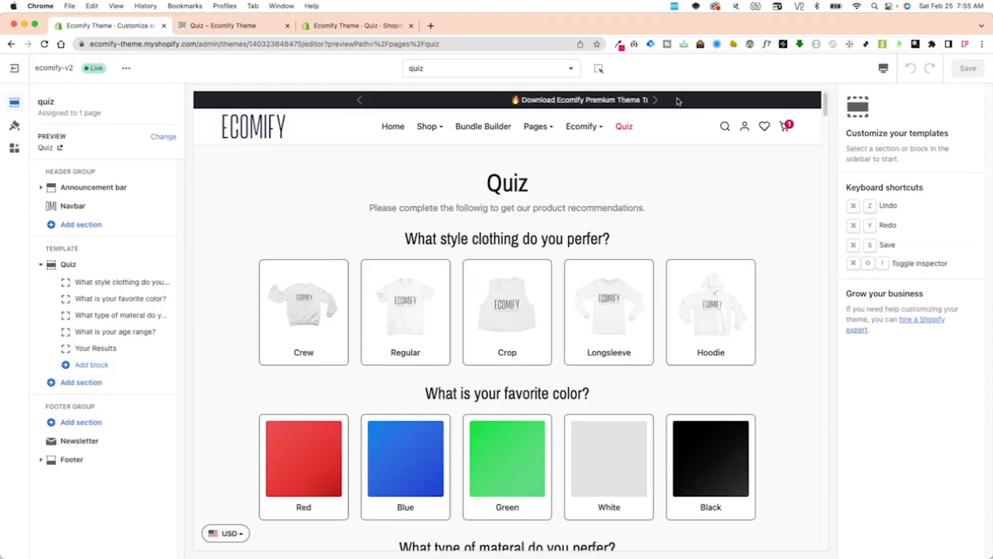
Step: Preview the quiz template in Mobile and Fullscreen views, and return to the Desktop view
click(883, 68)
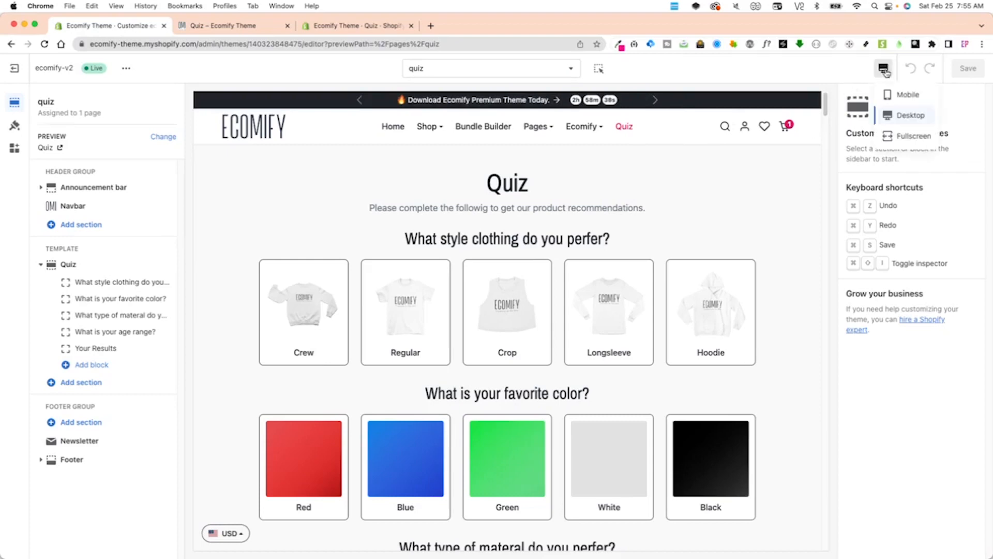
click(898, 102)
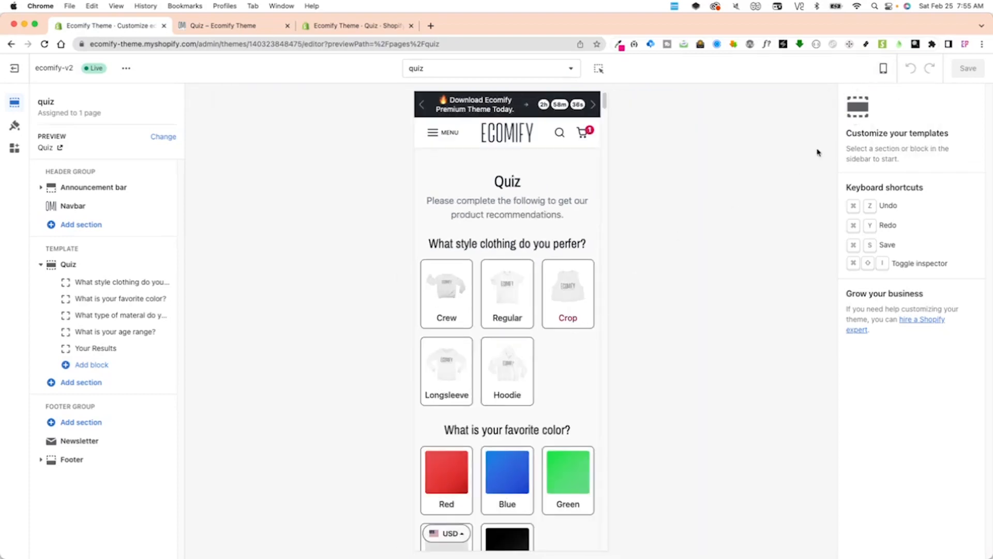
click(883, 69)
click(903, 138)
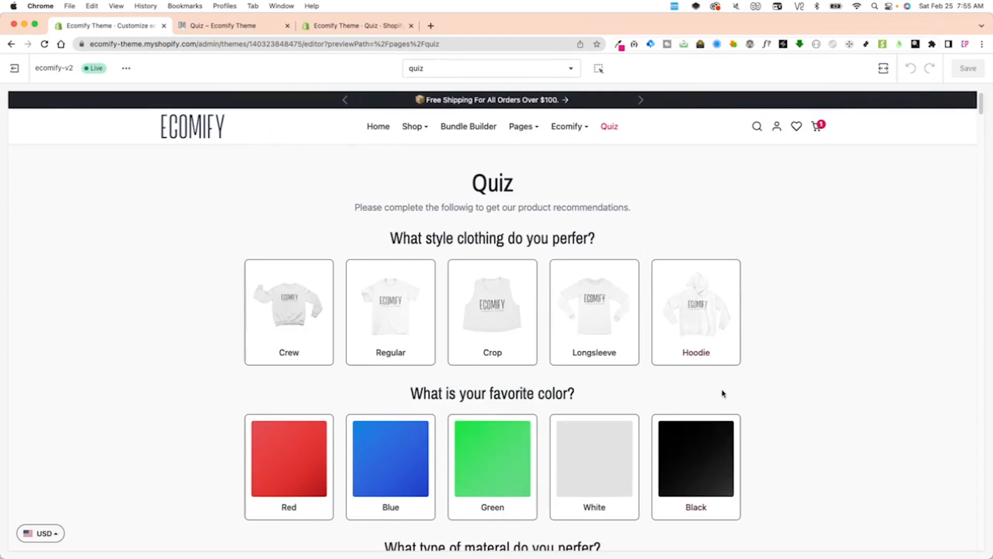
click(884, 69)
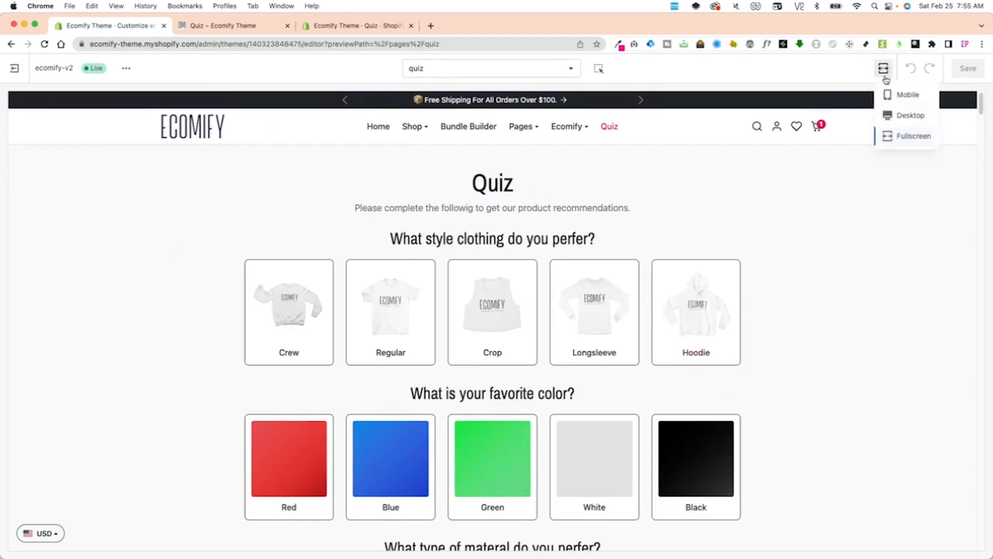
click(906, 113)
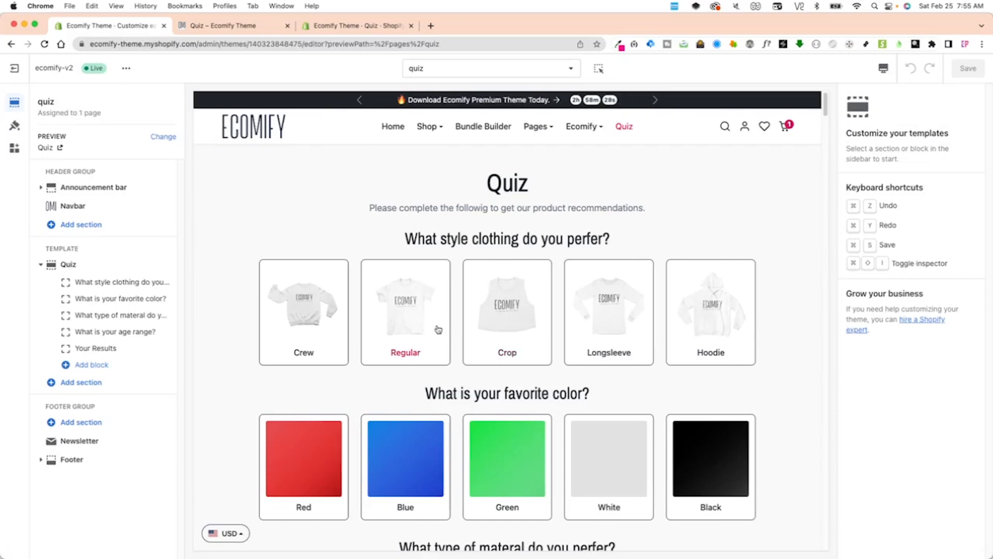
Step: Open the Quiz section's settings and compare its background color options with the theme's styling colors
click(70, 265)
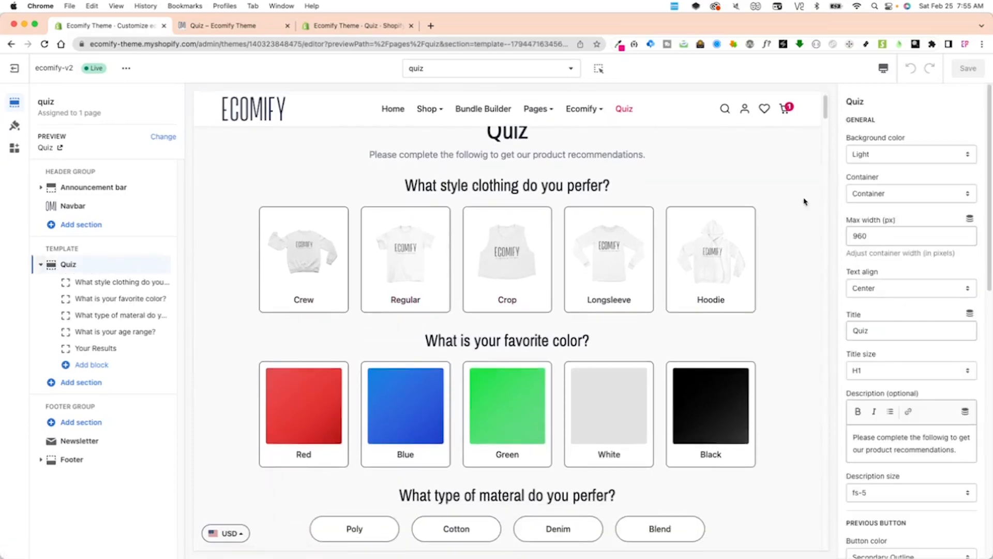
click(876, 158)
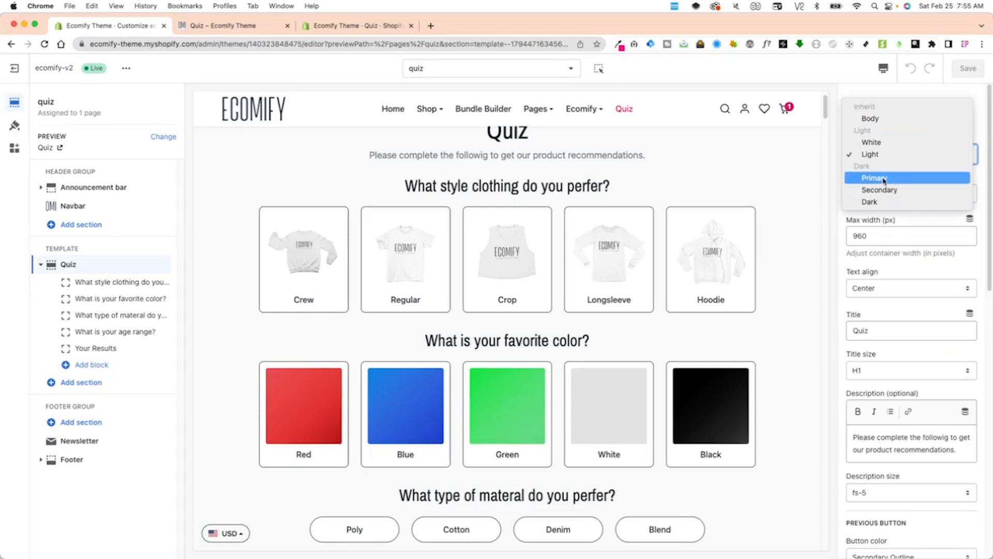
click(14, 125)
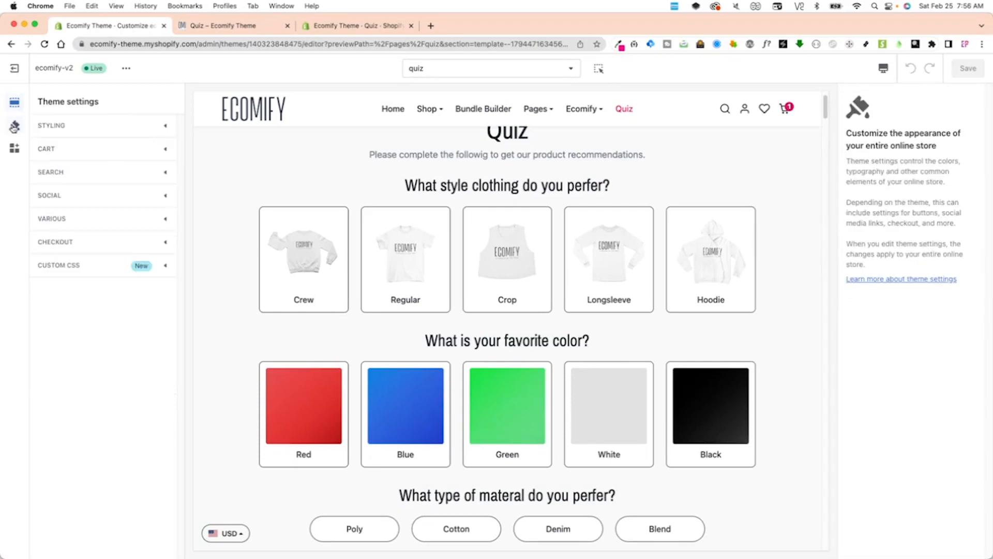
click(50, 129)
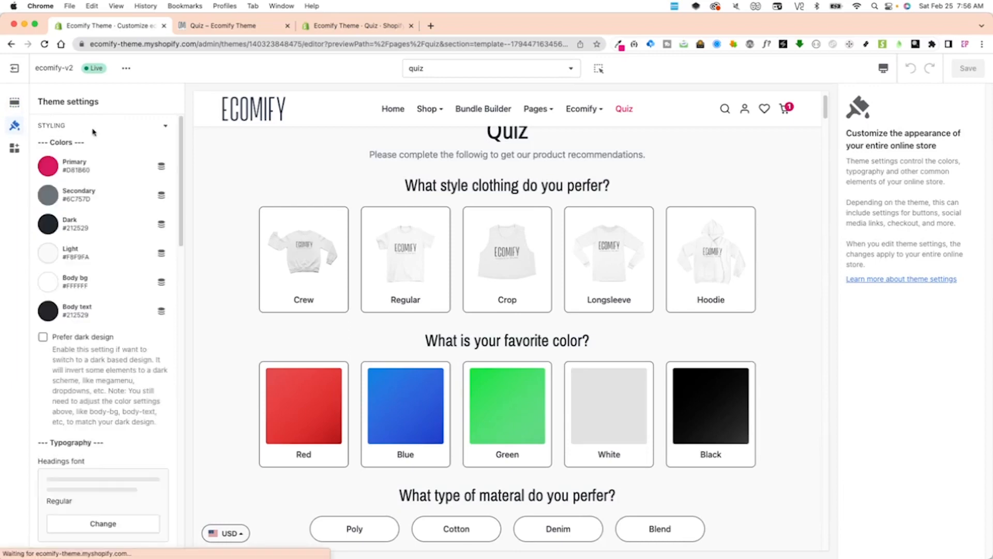
click(14, 102)
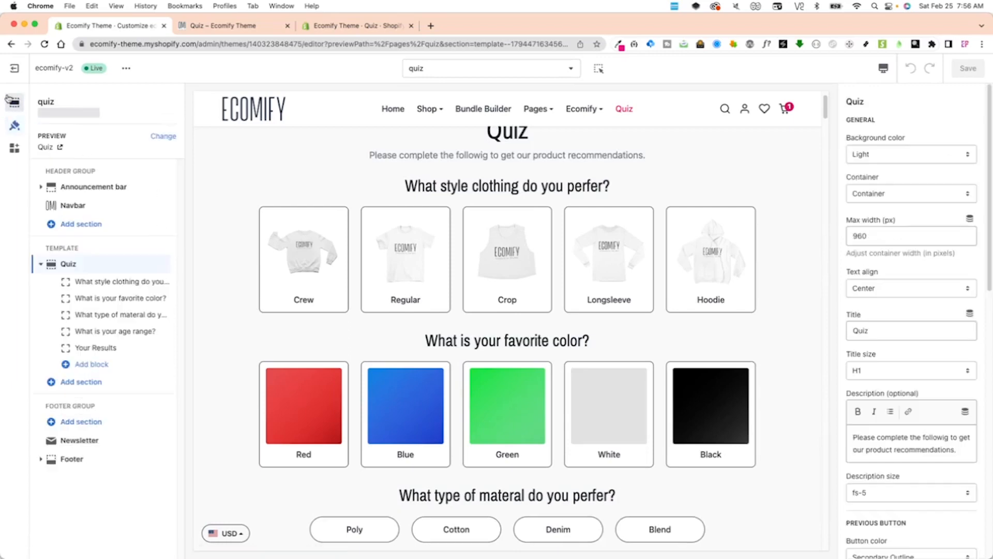
scroll(415, 344, down, 4)
scroll(616, 307, up, 5)
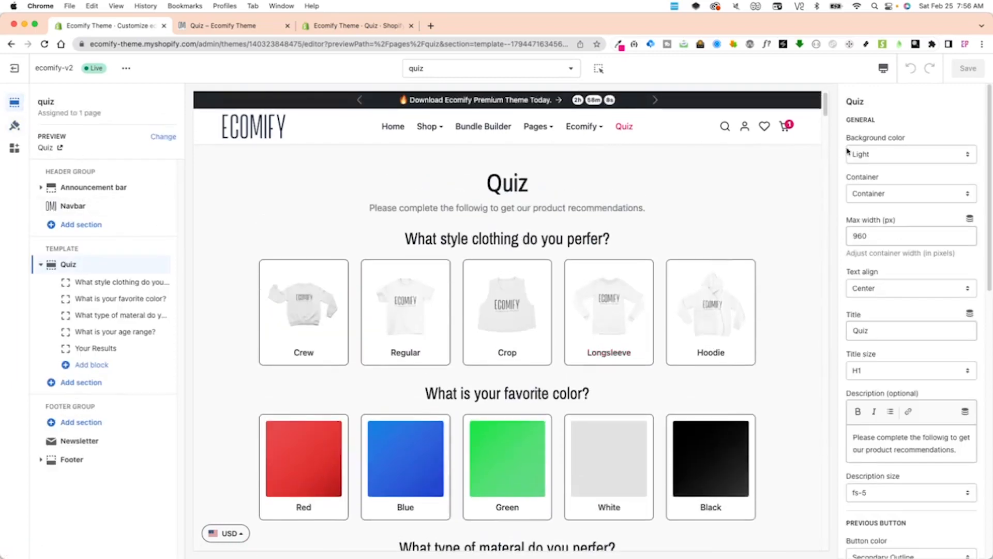
Step: Try the Fluid container option on the Quiz section and set it back to Container
click(877, 196)
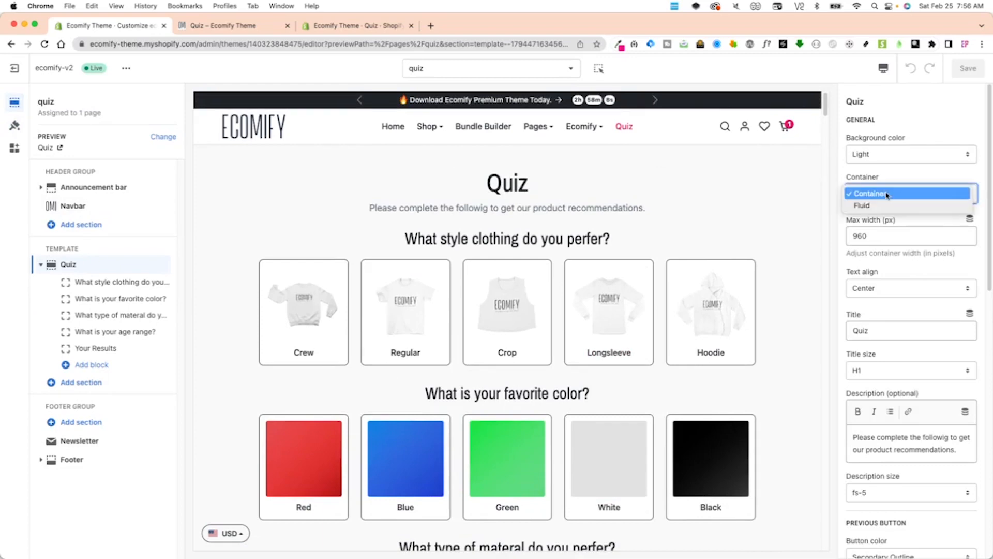
click(871, 207)
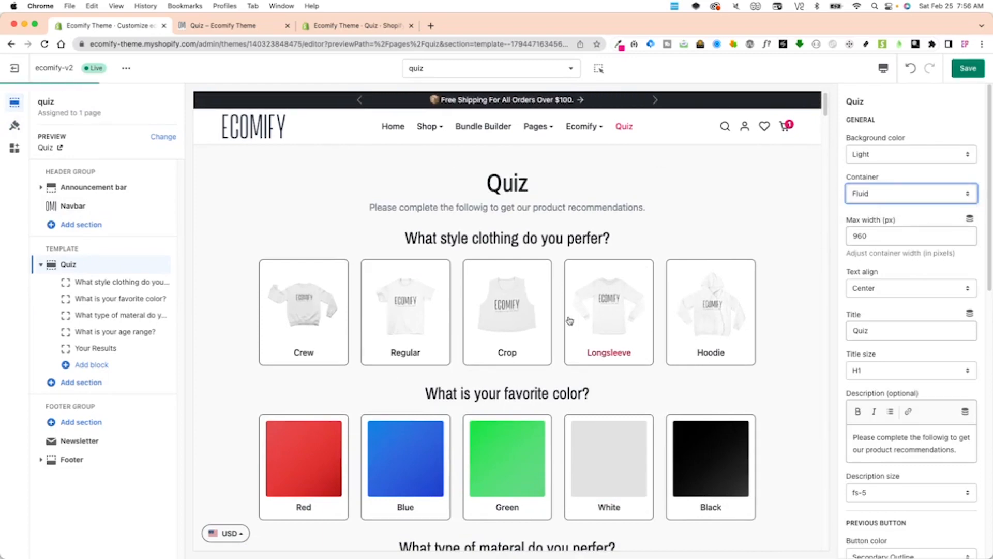
scroll(530, 320, down, 2)
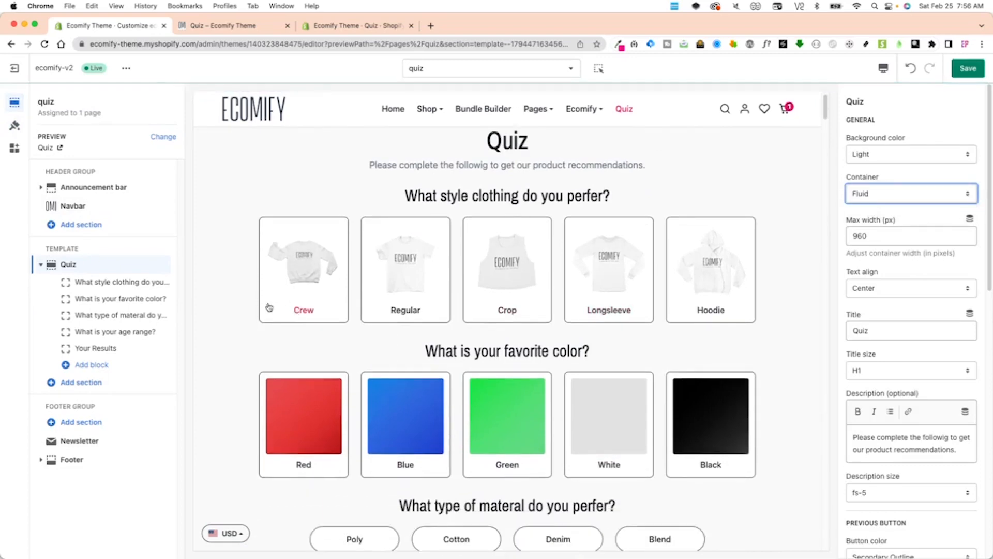
click(902, 193)
click(895, 180)
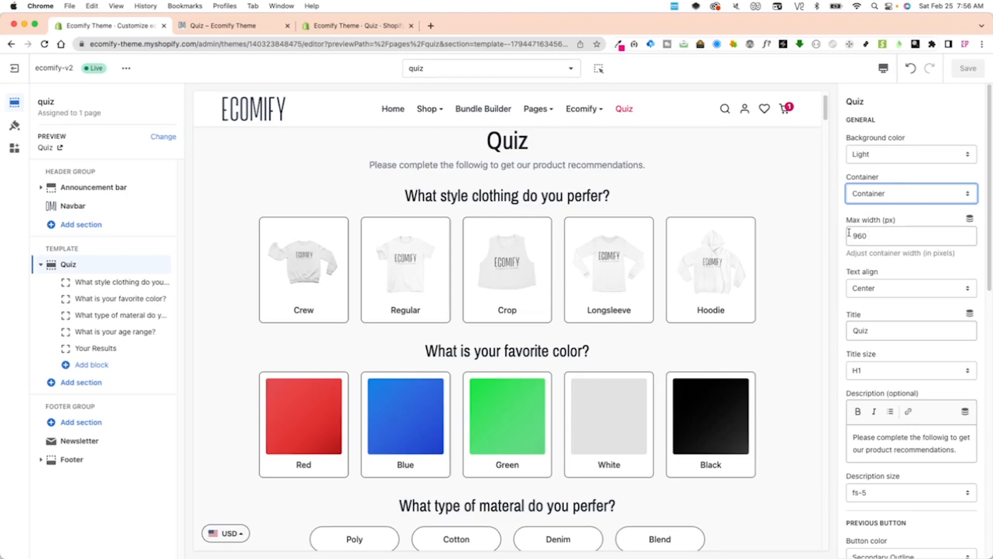
Step: Try left text alignment for the Quiz section and set it back to Center
scroll(873, 343, down, 1)
scroll(606, 276, up, 1)
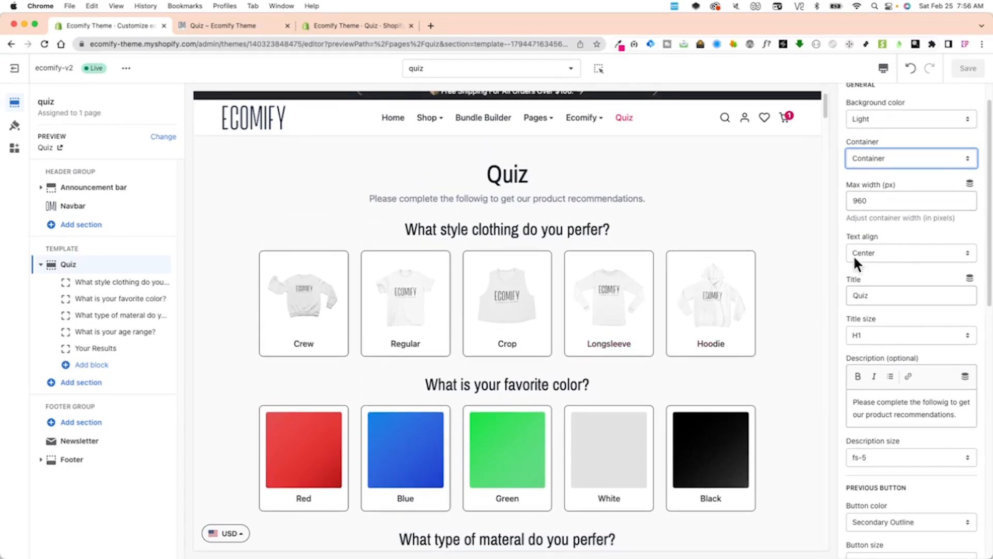
drag(487, 173, 644, 203)
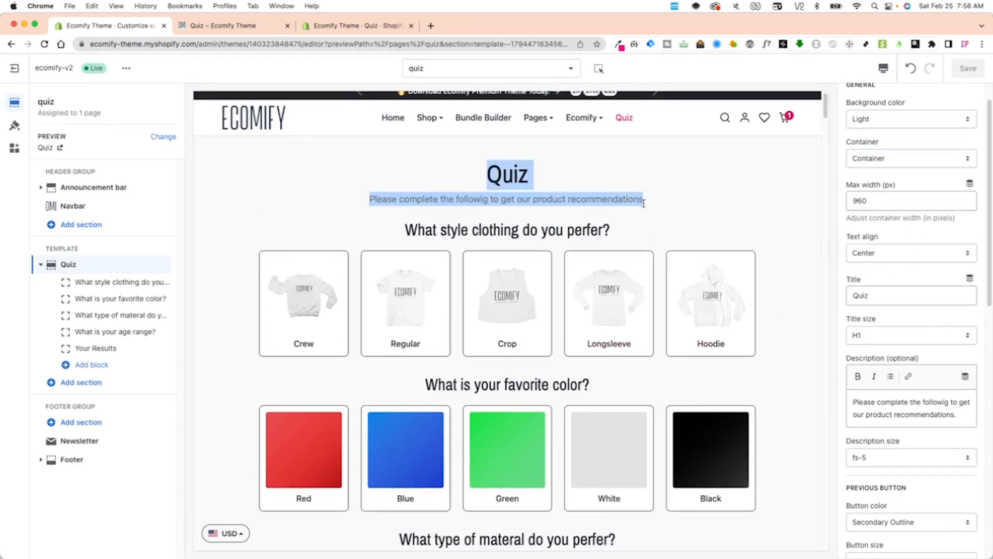
drag(536, 160, 470, 169)
click(870, 251)
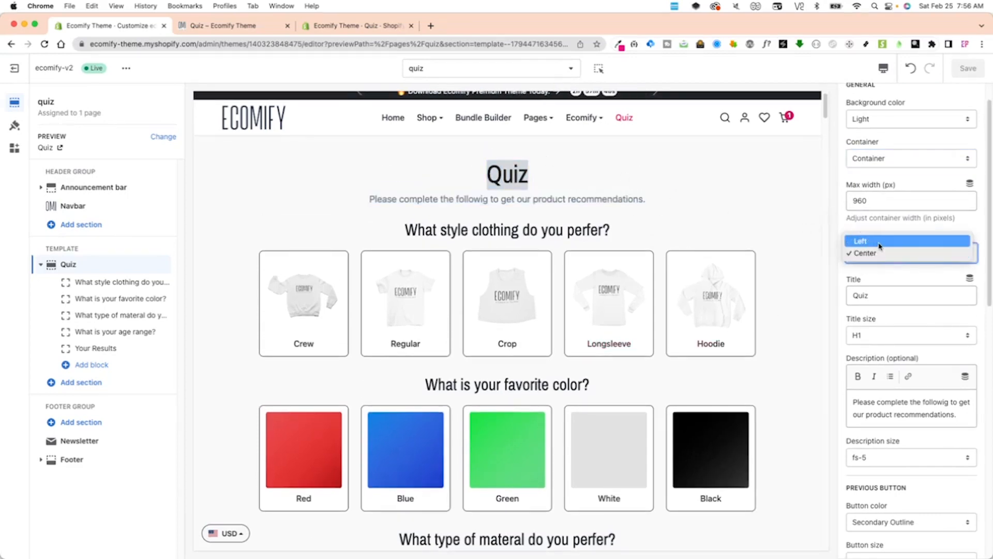
click(879, 241)
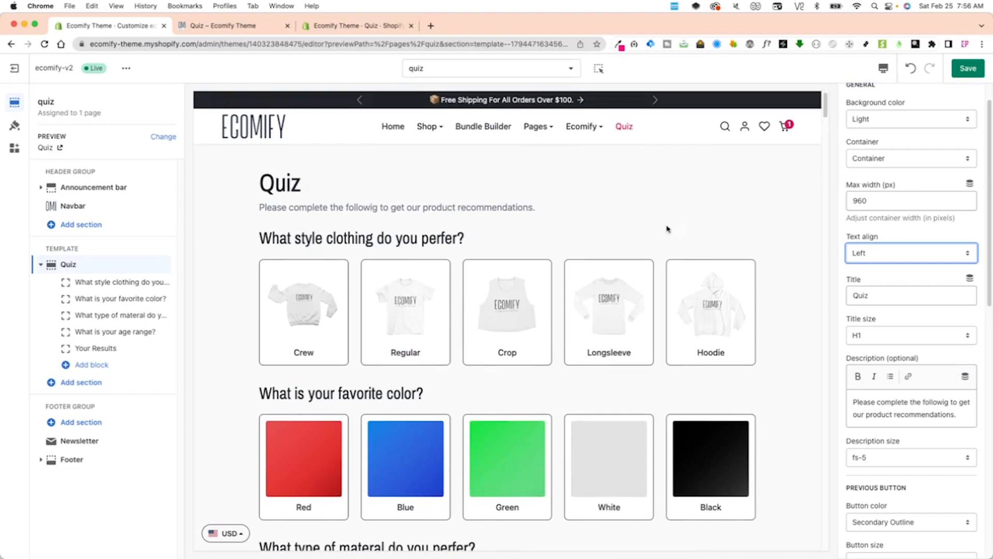
click(894, 253)
click(903, 266)
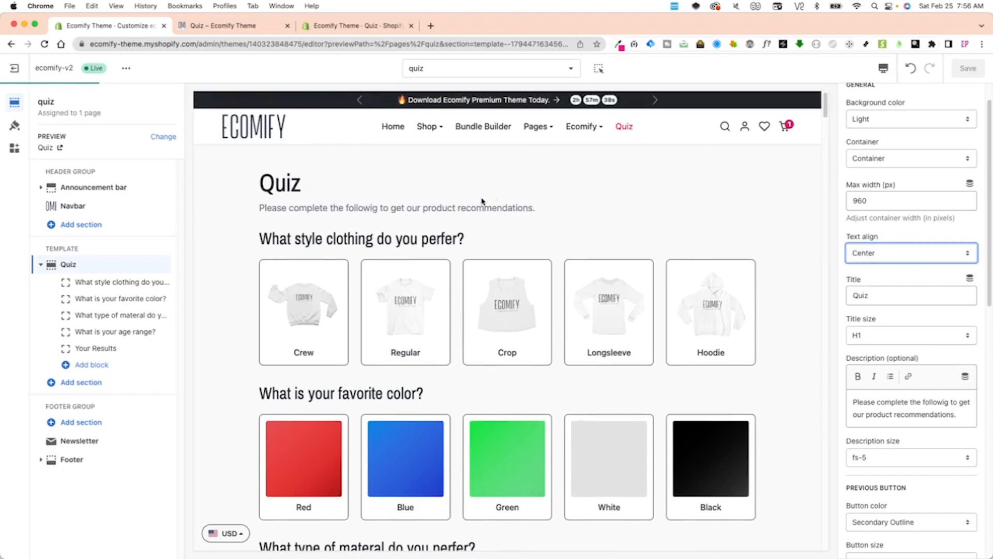
Step: Review the Quiz section's title, title size and description settings against the heading area in the preview
click(874, 295)
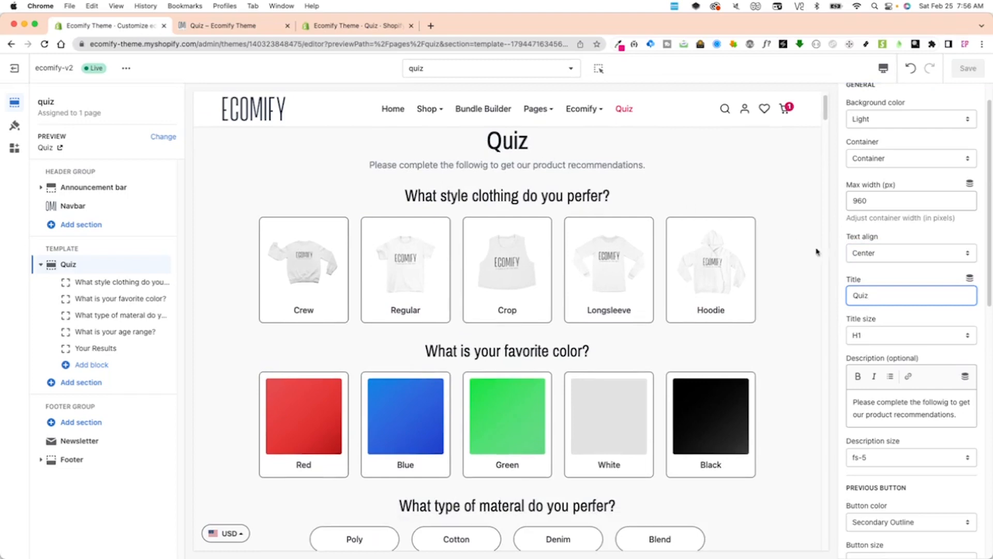
double_click(860, 296)
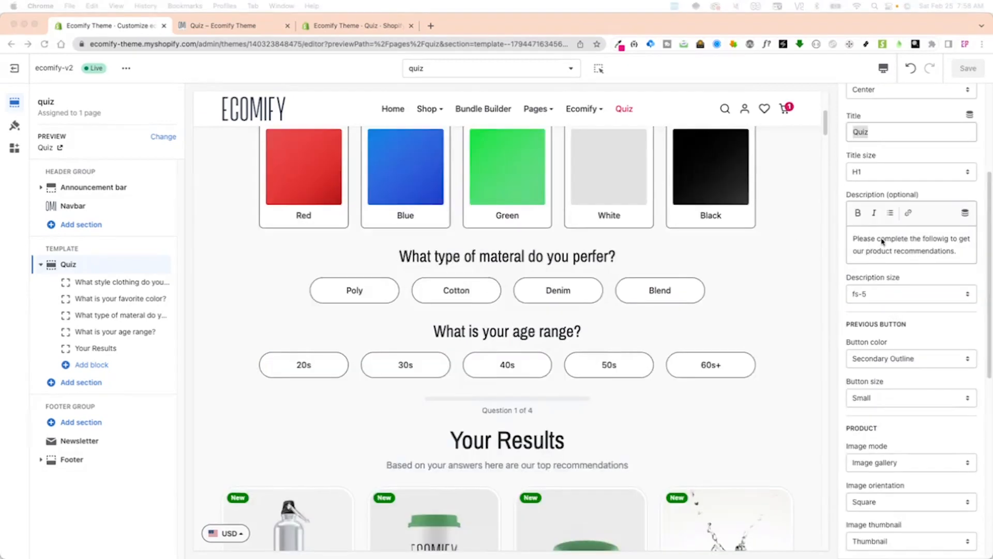
click(866, 196)
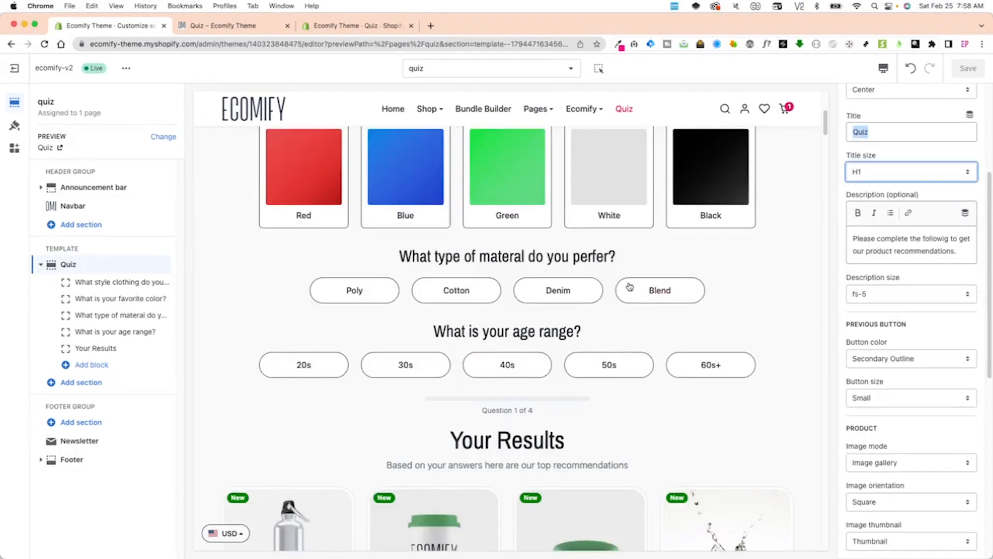
scroll(630, 286, up, 10)
drag(368, 201, 671, 219)
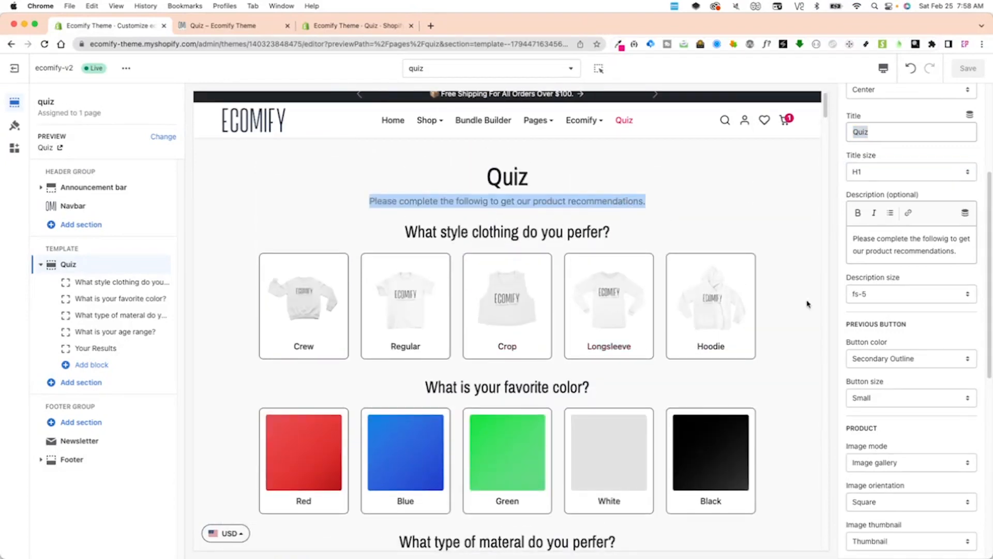
Step: Try fs-1 as the Quiz section's description size, and set it to fs-6 instead
scroll(890, 331, down, 1)
click(883, 273)
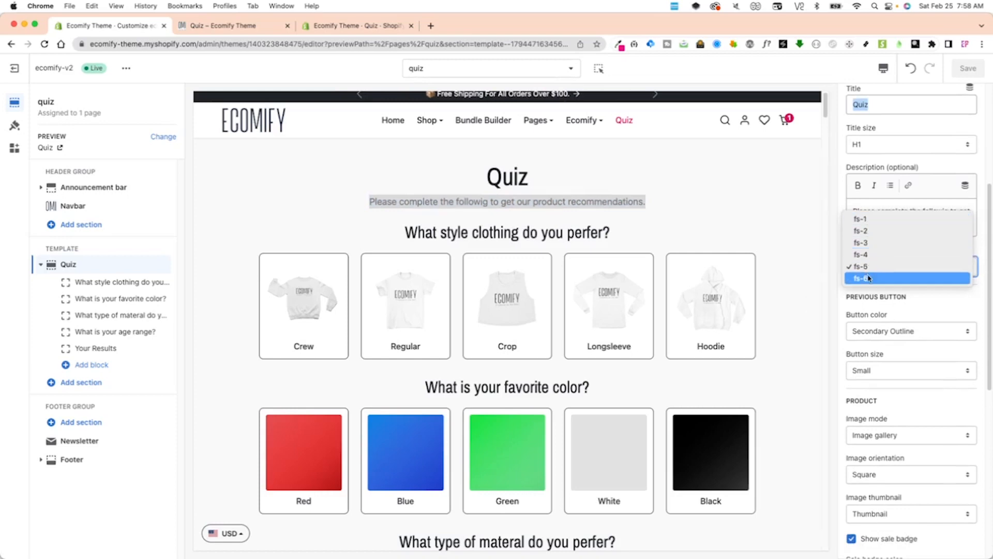
click(878, 220)
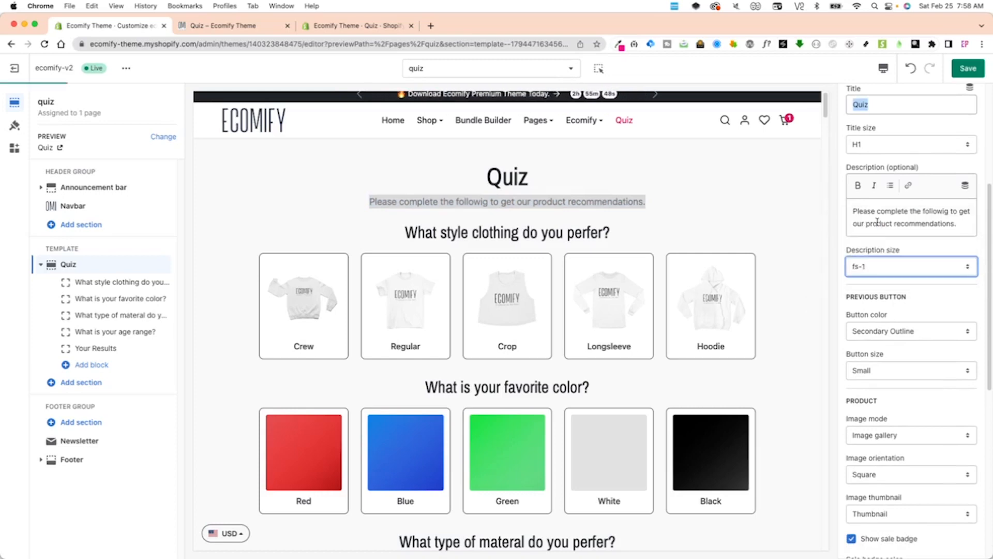
click(900, 270)
click(873, 327)
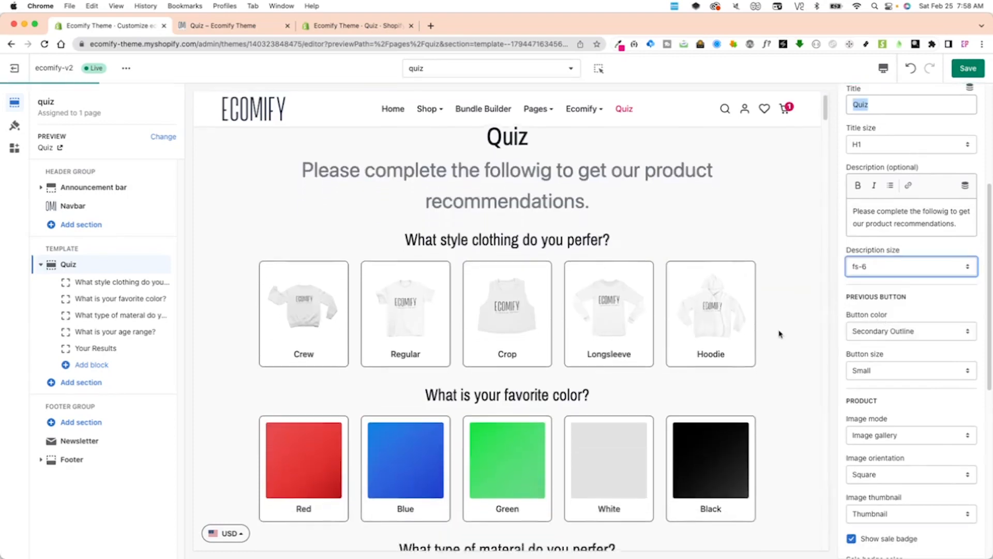
Step: Check the color options available for the quiz's previous button without choosing a different one
scroll(771, 341, down, 1)
scroll(805, 362, down, 4)
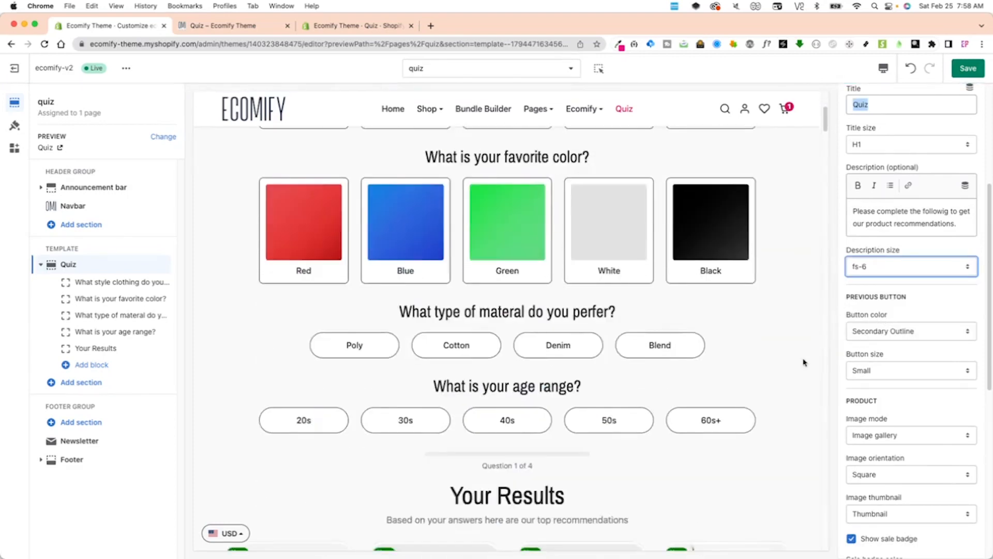
click(919, 332)
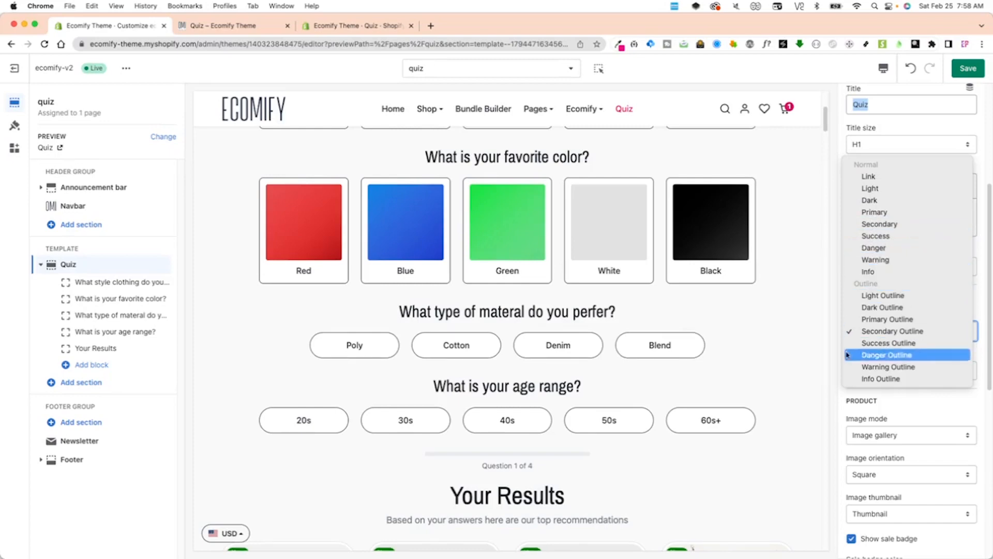
click(764, 374)
Step: Look through the recommended products in the preview and the Quiz section's product display settings
scroll(735, 398, down, 10)
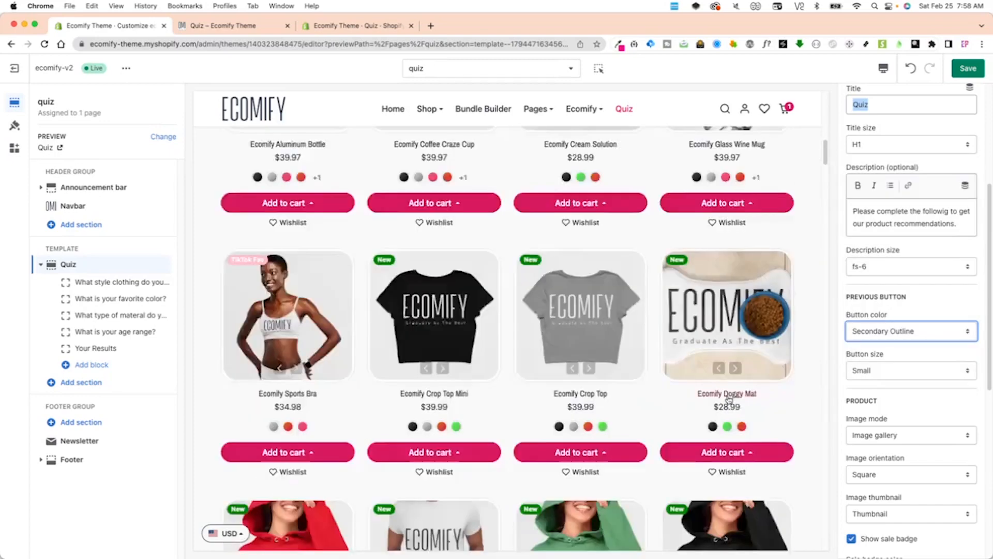
scroll(706, 401, down, 15)
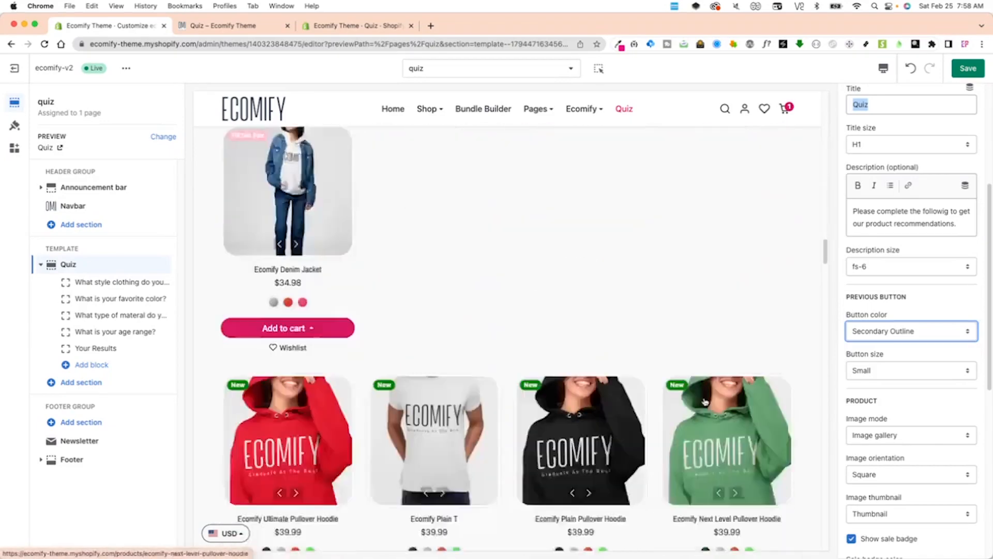
scroll(880, 393, down, 4)
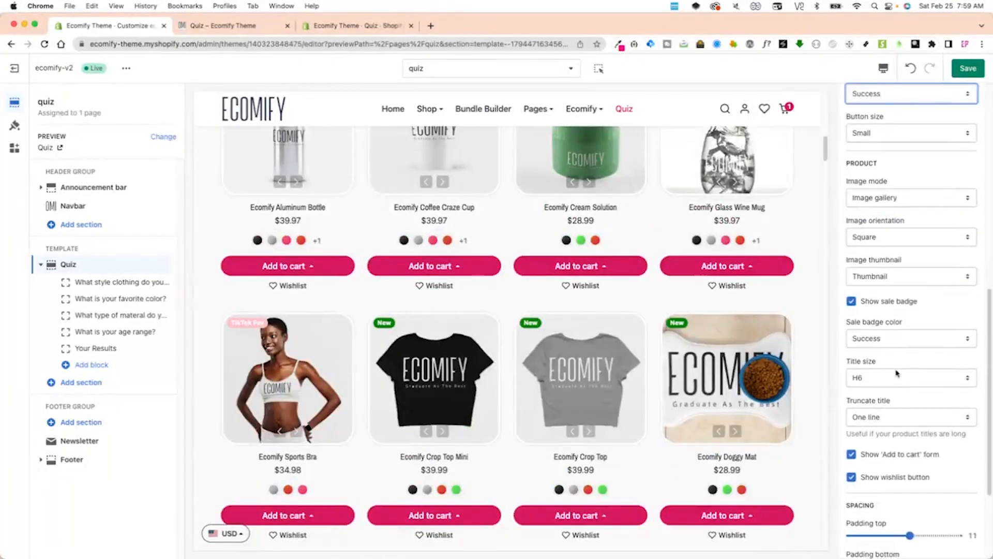
Step: Set the Quiz section's product image mode to Hover change
scroll(896, 373, up, 4)
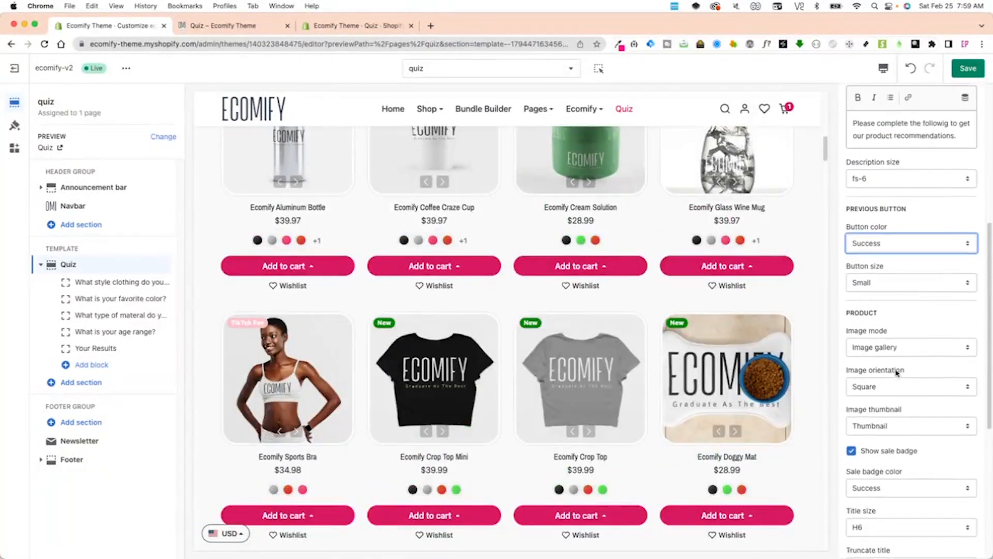
click(897, 374)
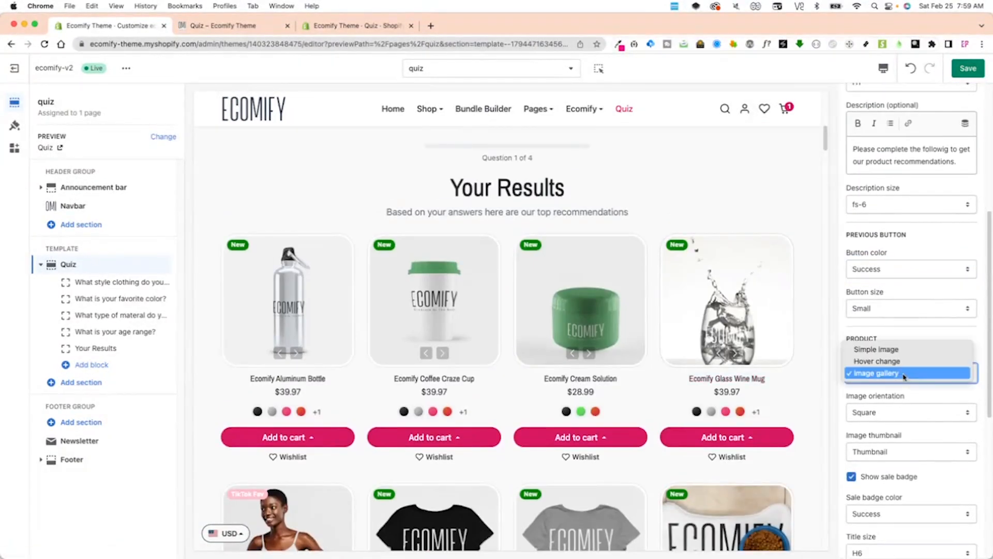
click(886, 359)
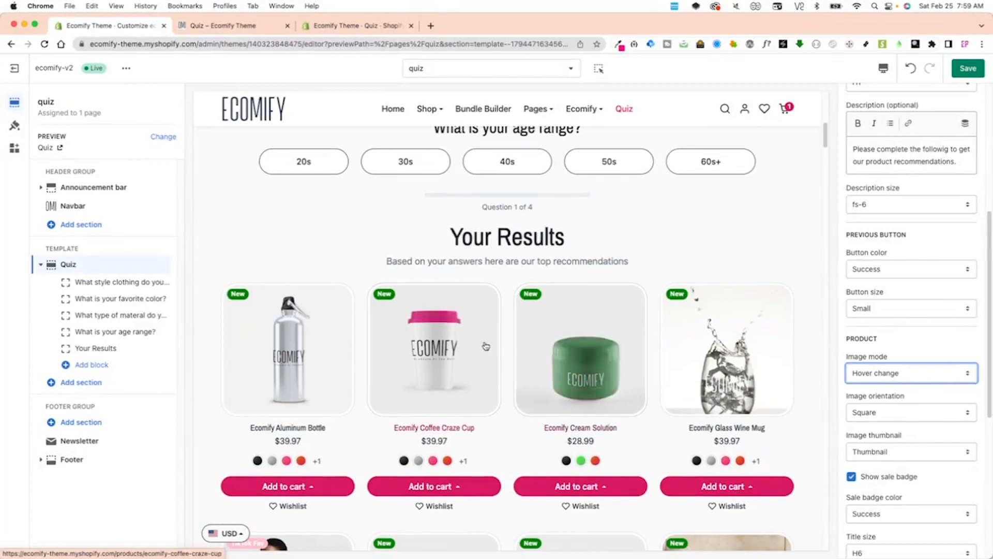
Step: Check the product image orientation options while keeping Square, and set the image thumbnail to None
click(887, 413)
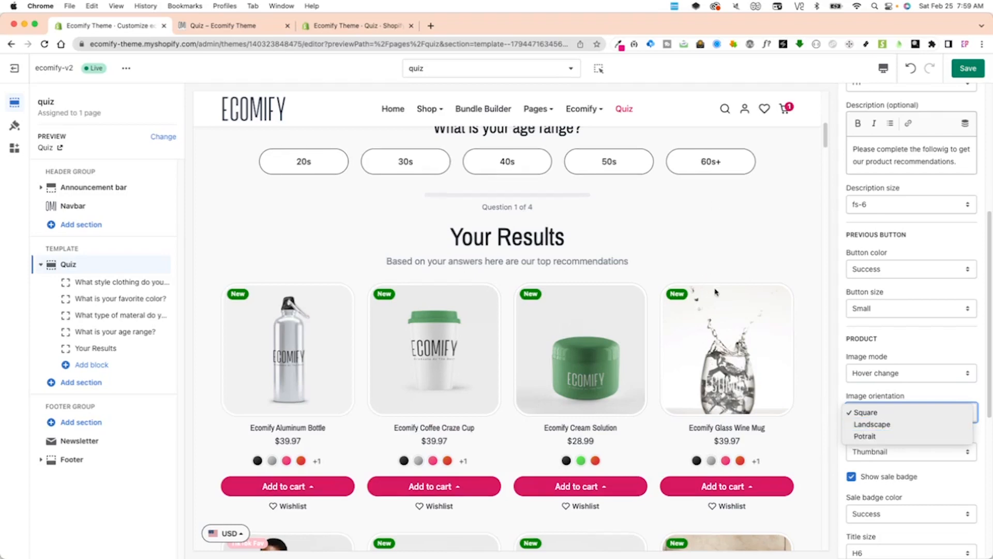
scroll(863, 443, down, 5)
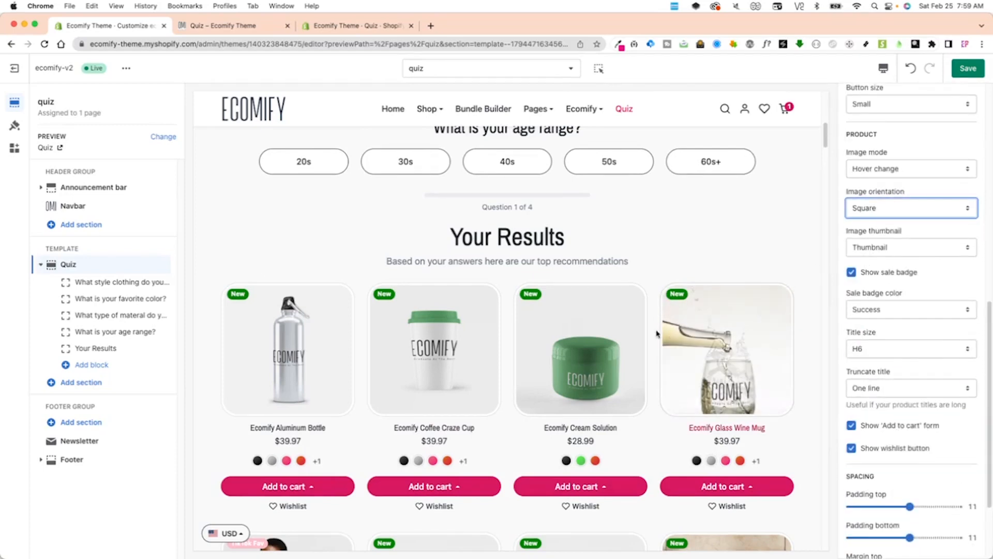
click(874, 246)
click(877, 234)
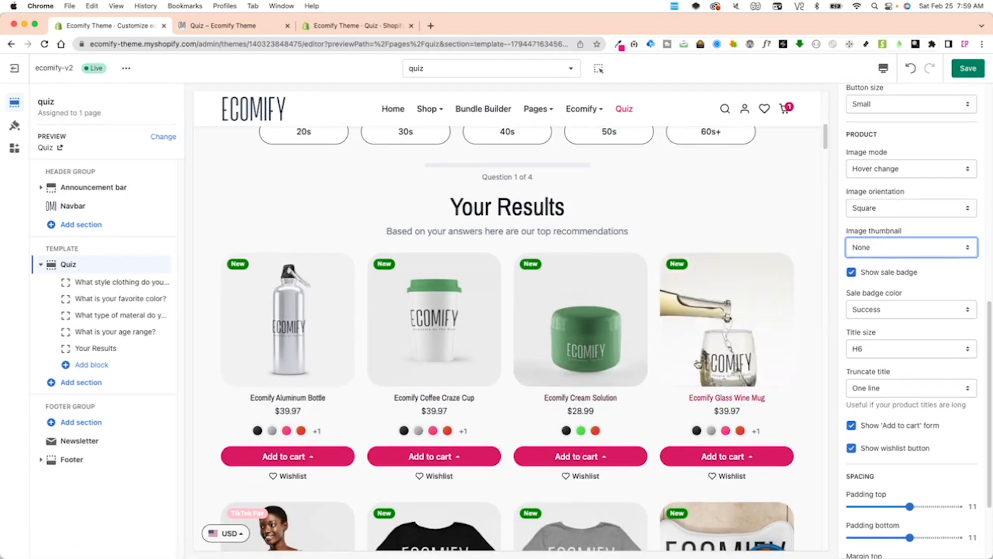
Step: Look over the product cards in the preview, the title truncation options and the section's remaining product and spacing settings
scroll(697, 364, down, 5)
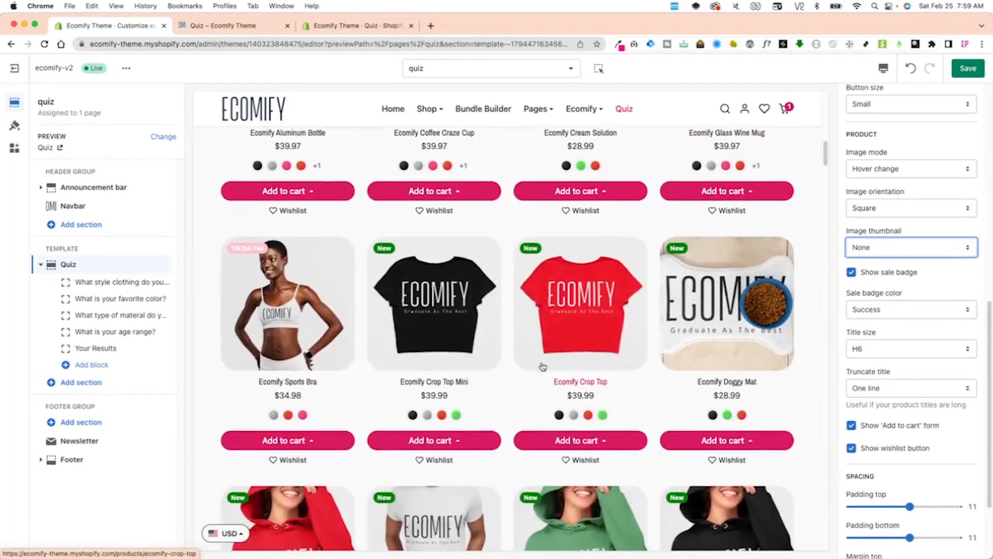
scroll(543, 366, up, 5)
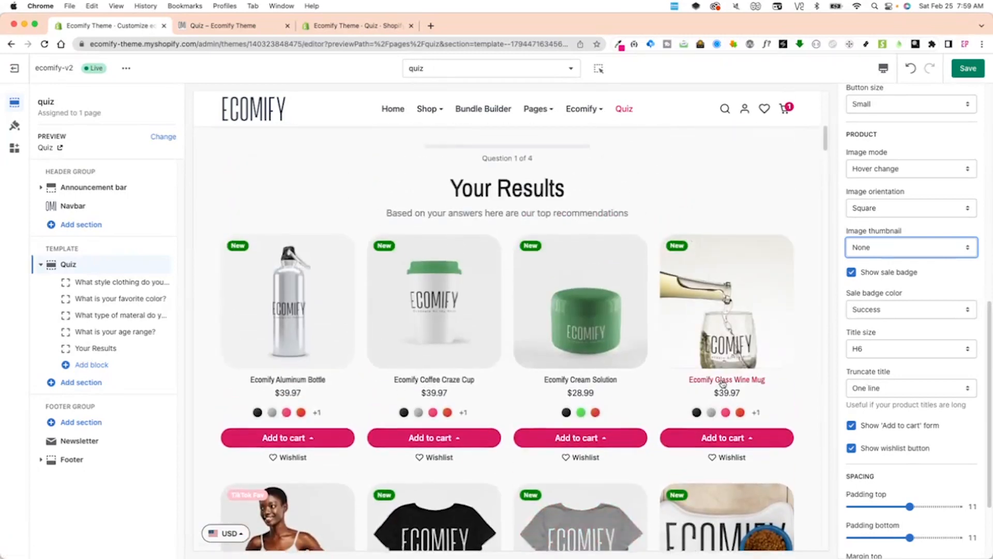
scroll(722, 382, up, 1)
click(889, 389)
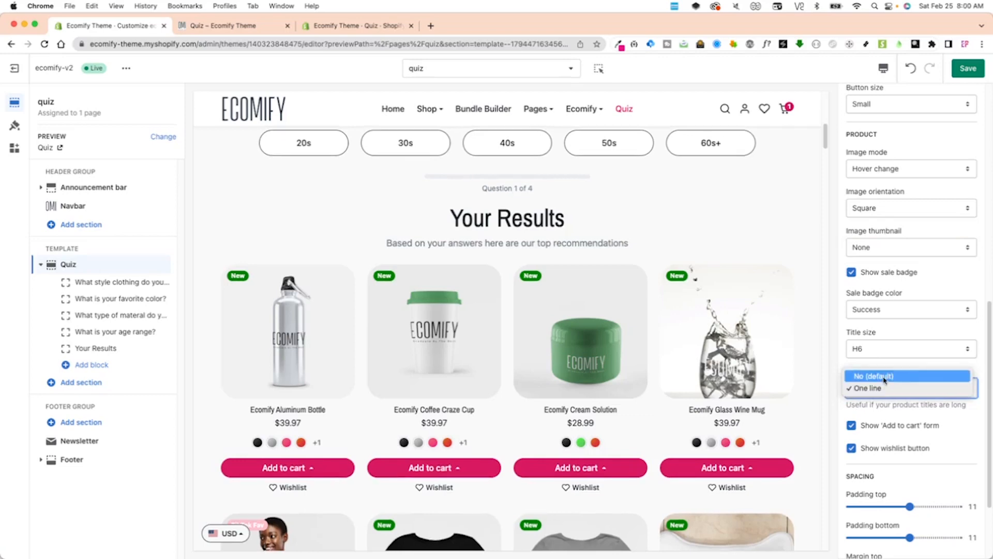
click(822, 367)
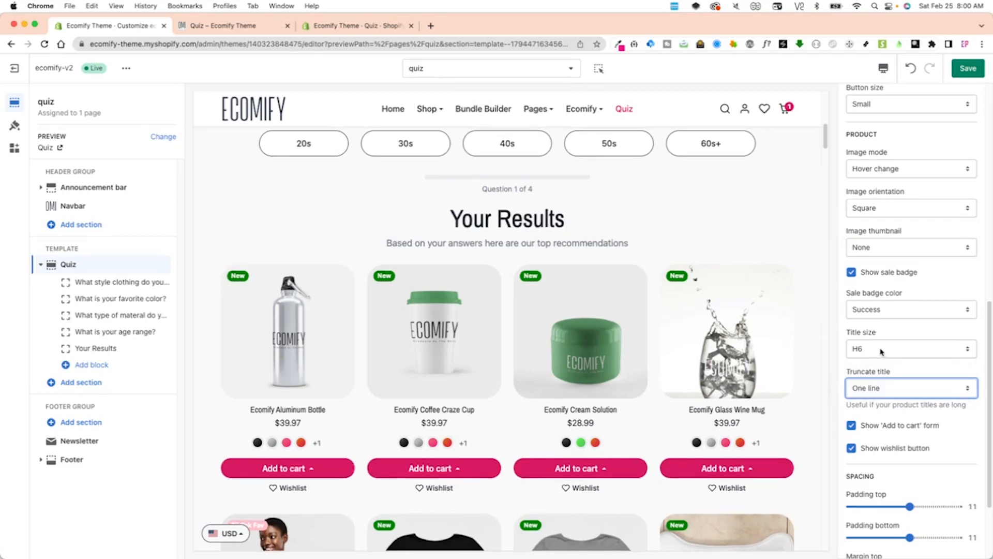
scroll(880, 421, down, 3)
scroll(776, 418, down, 1)
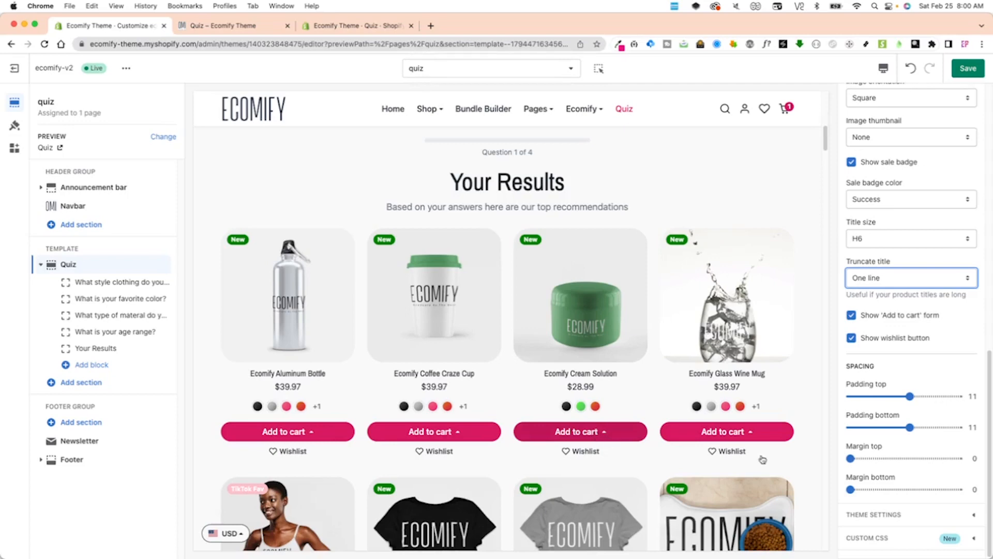
scroll(907, 459, up, 15)
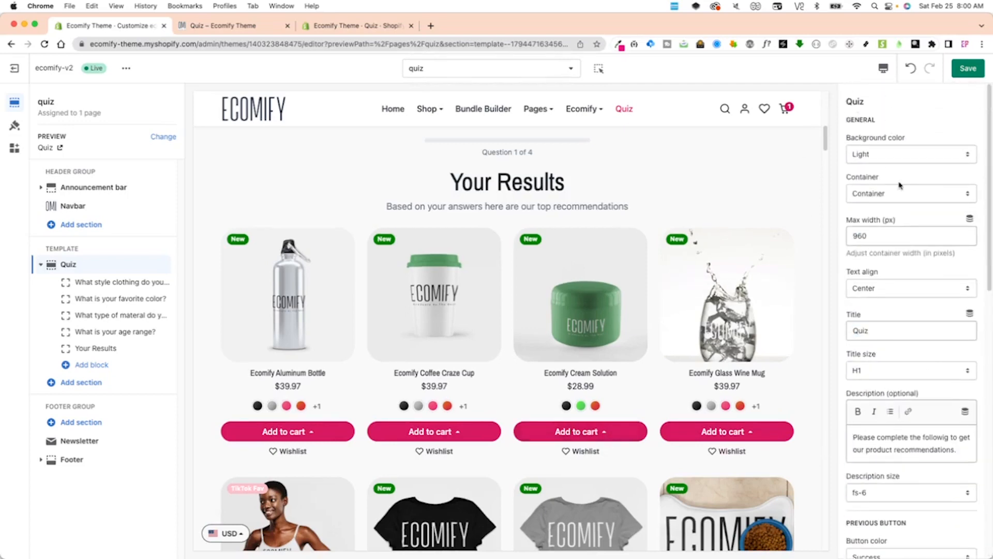
Step: Check the block types available for the Quiz section, and review the clothing style question's title, description and values
click(98, 366)
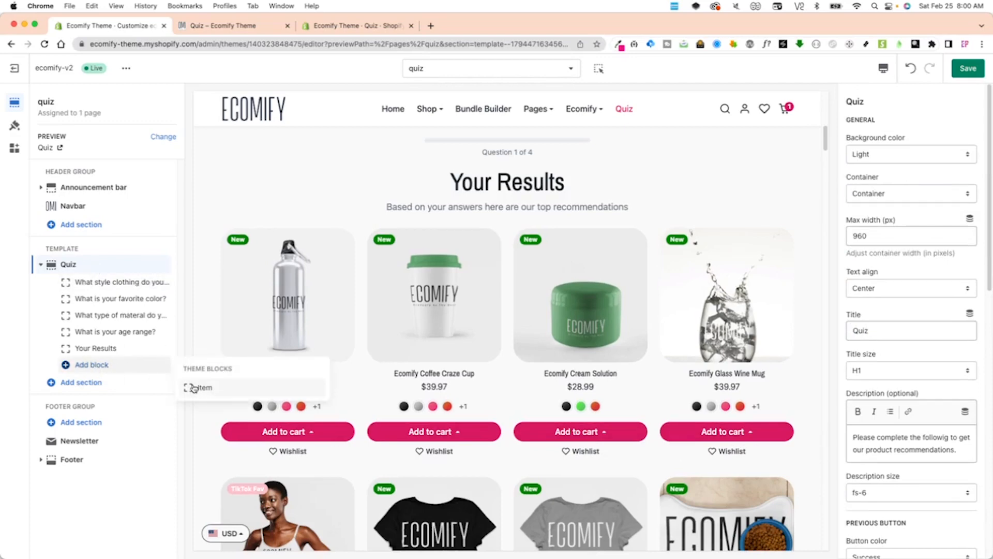
click(100, 284)
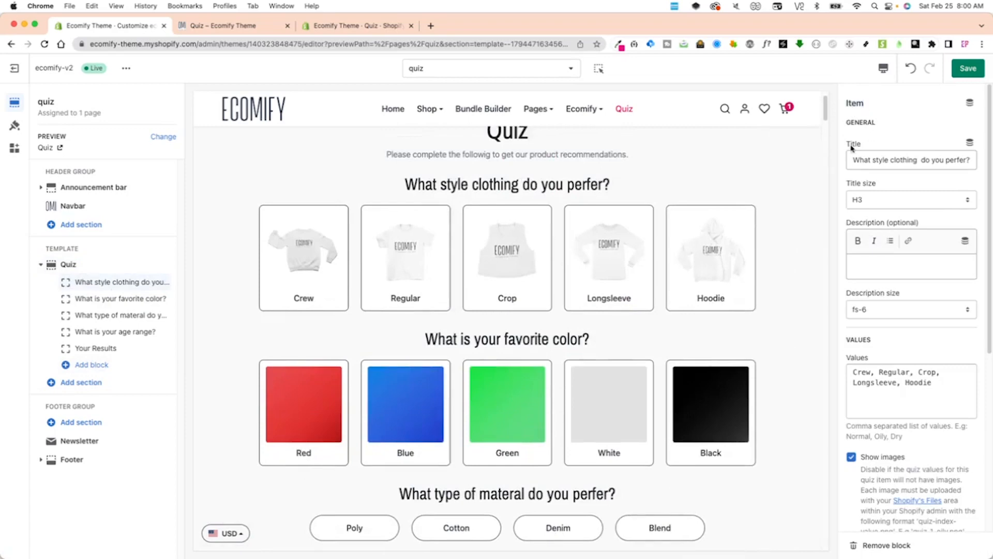
scroll(608, 281, up, 2)
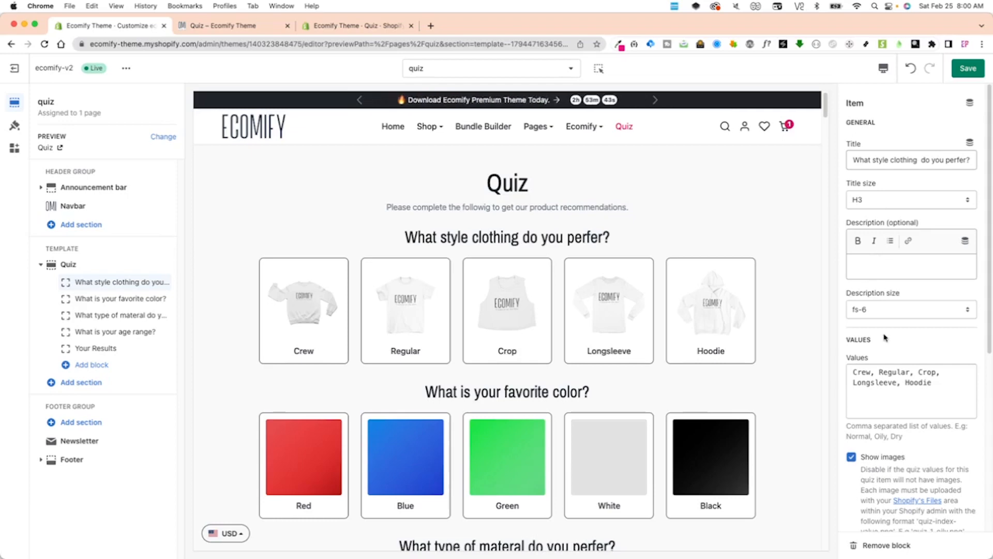
scroll(873, 349, down, 5)
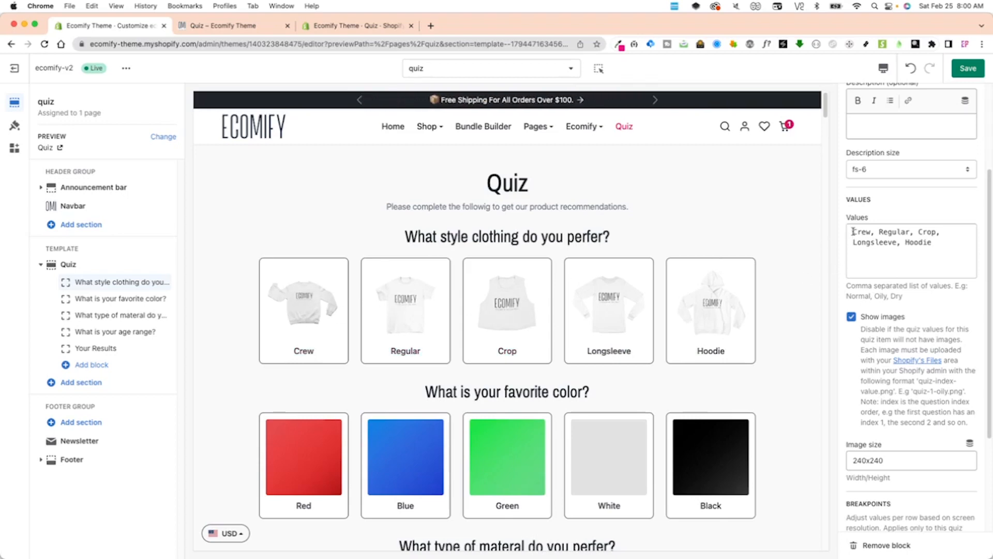
drag(854, 232, 932, 243)
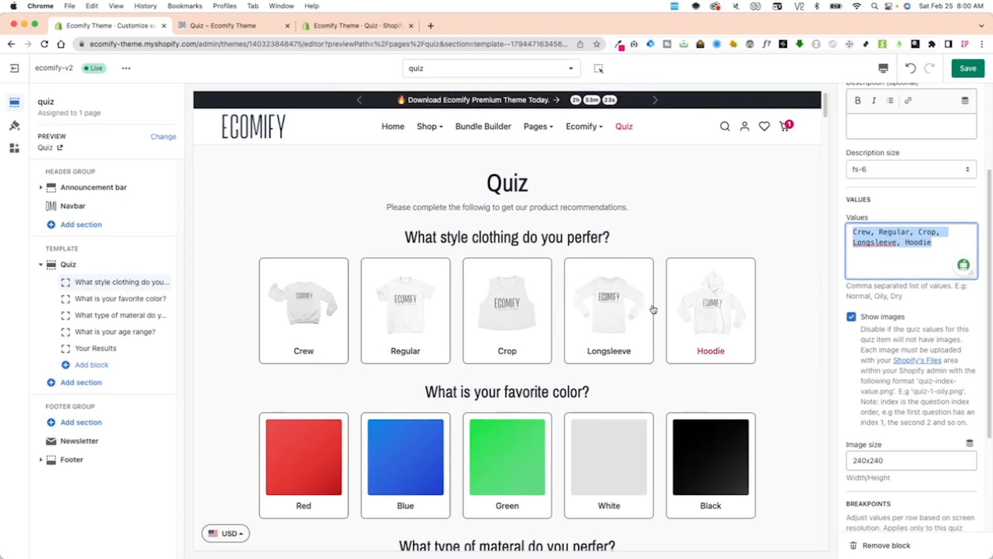
click(899, 264)
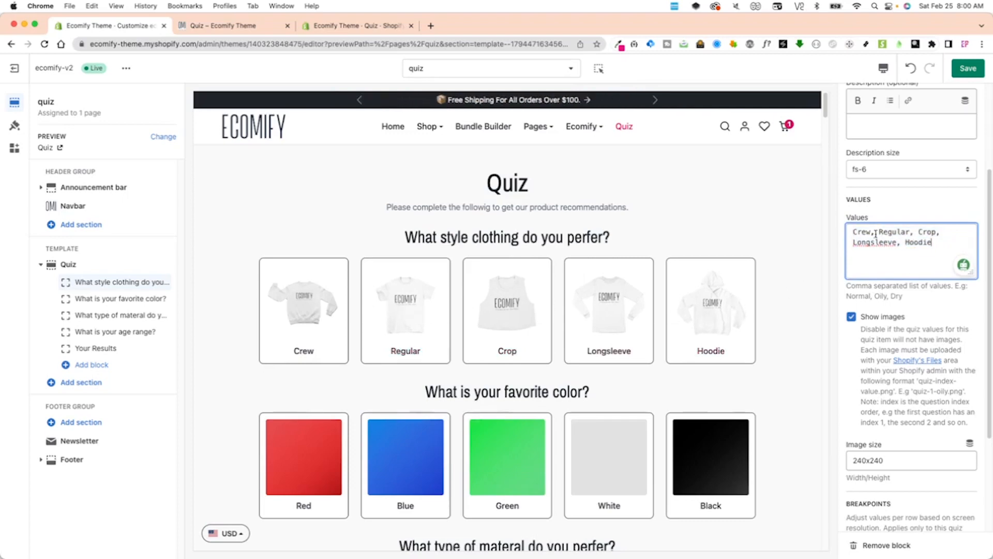
Step: Try hiding the clothing style question's images in the preview, and show them again
scroll(908, 346, down, 3)
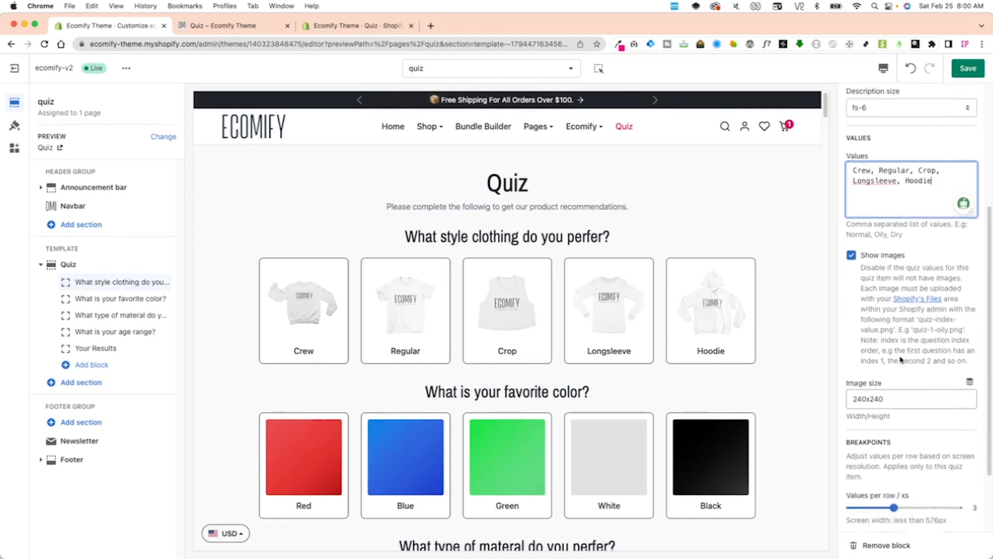
click(185, 305)
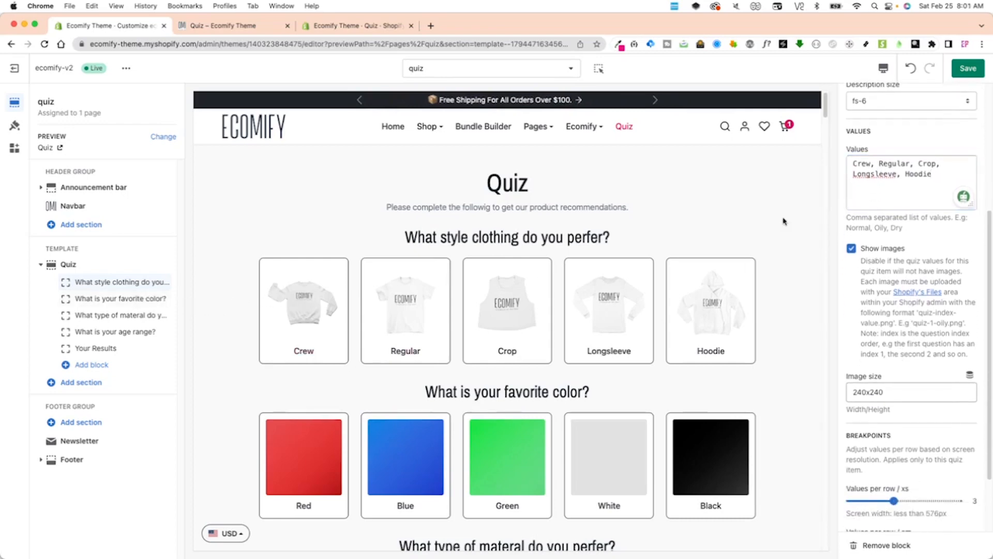
click(883, 251)
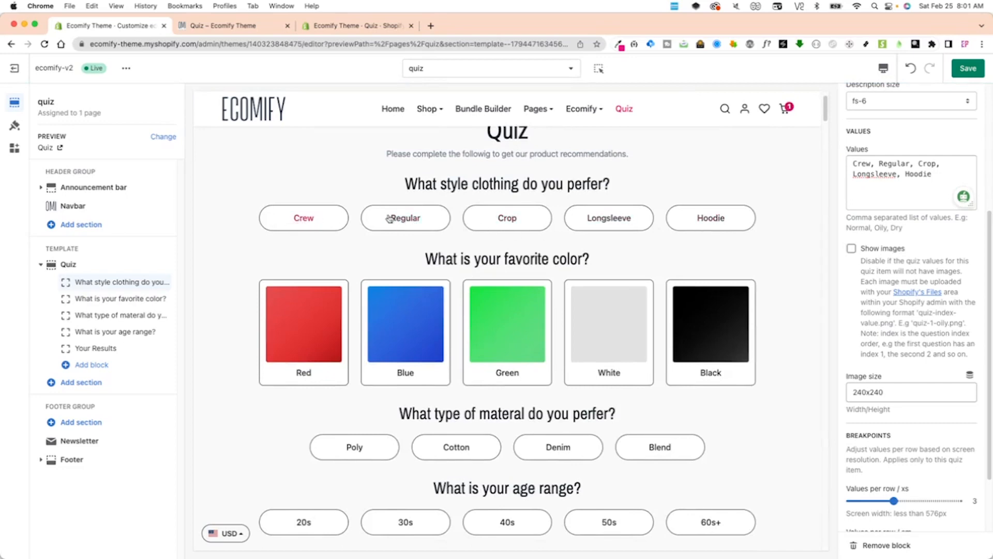
click(882, 253)
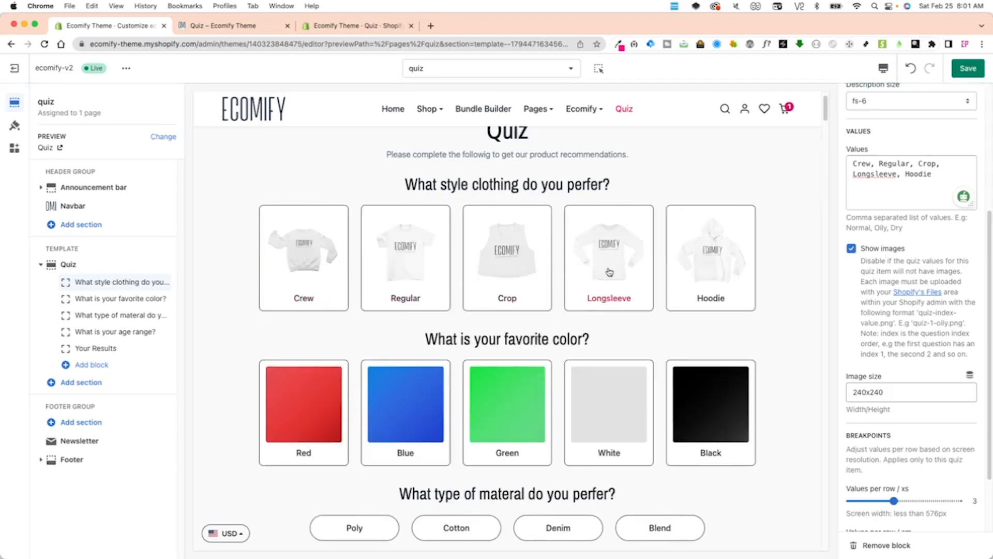
Step: Review the clothing style question's image size and its values-per-row breakpoints against the preview
scroll(805, 378, down, 1)
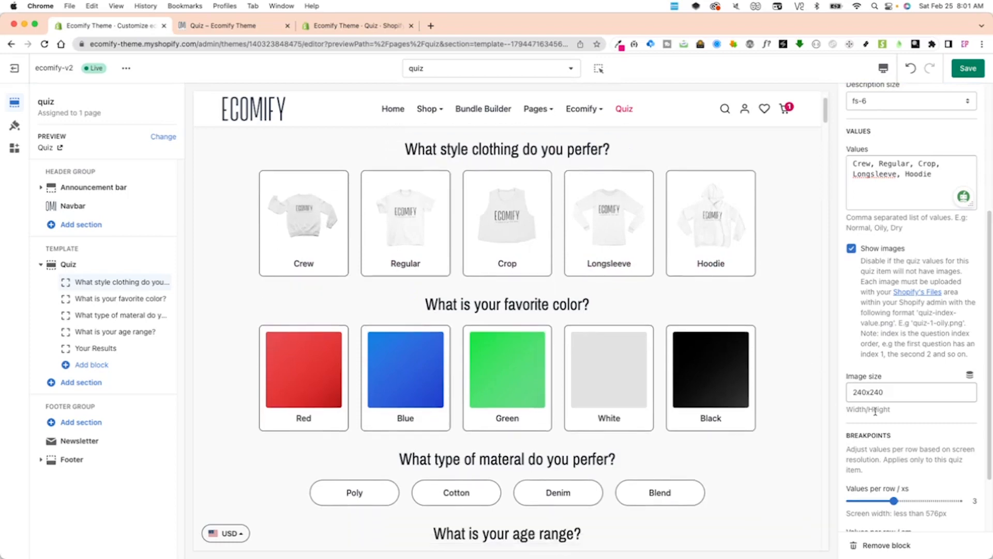
drag(892, 390, 829, 388)
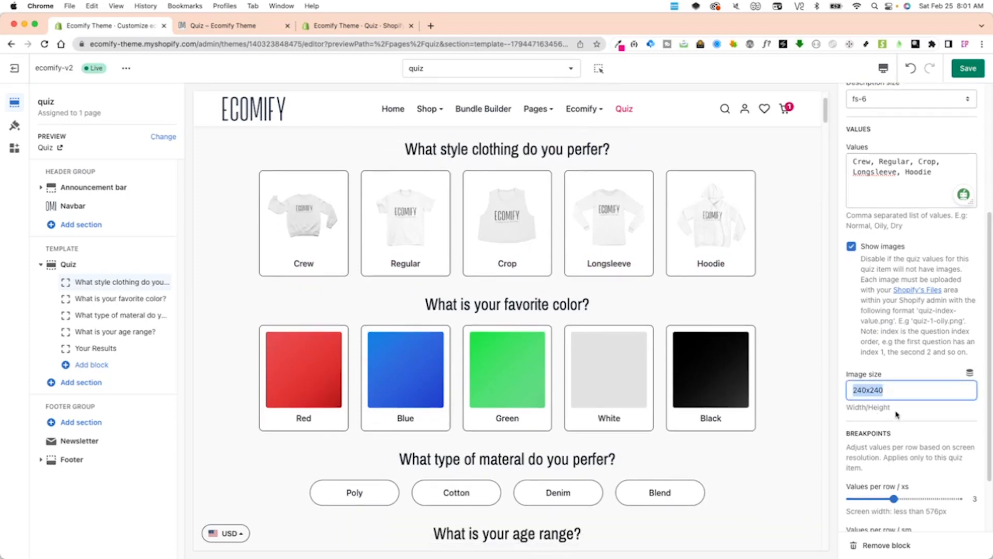
scroll(879, 424, down, 3)
click(781, 312)
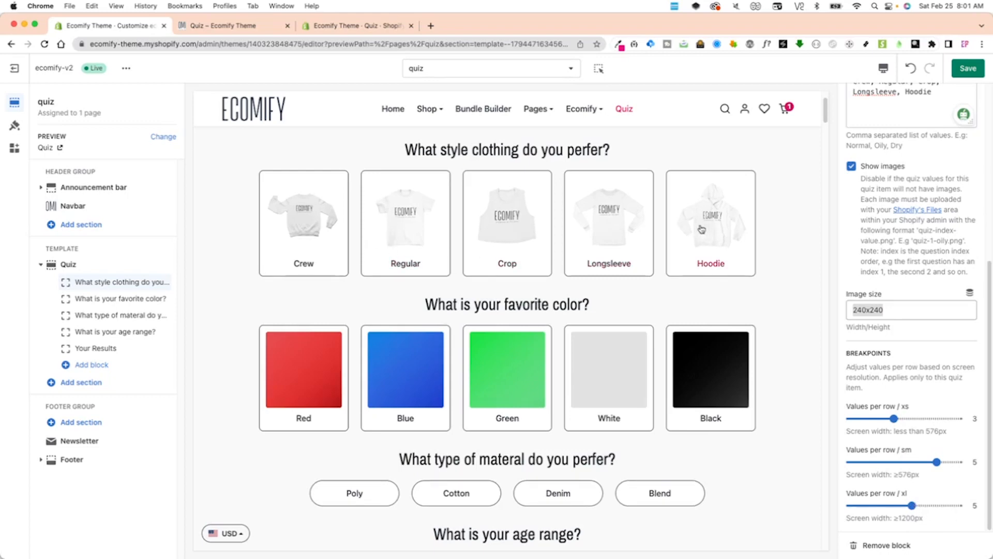
Step: View the quiz layout in the mobile preview, and return to the desktop preview
click(883, 68)
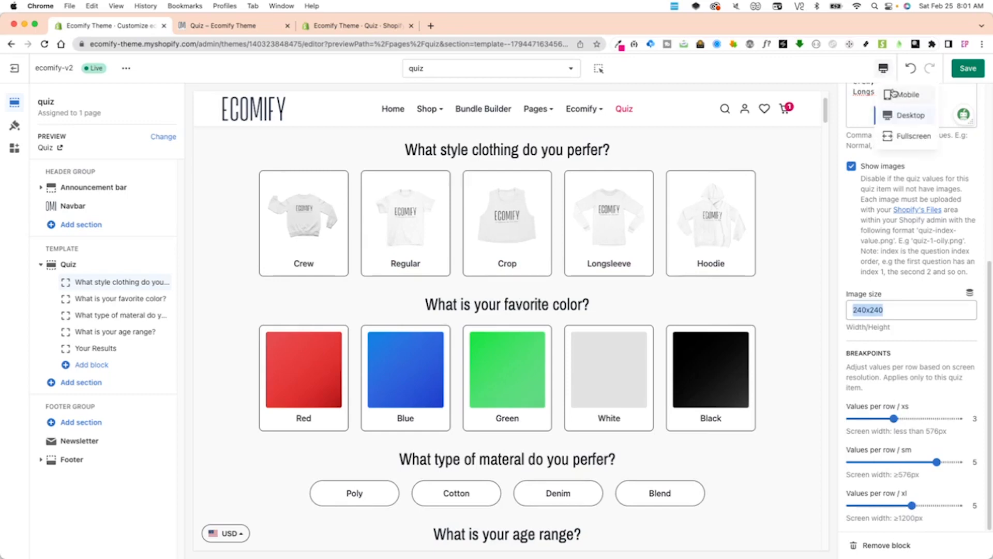
click(900, 93)
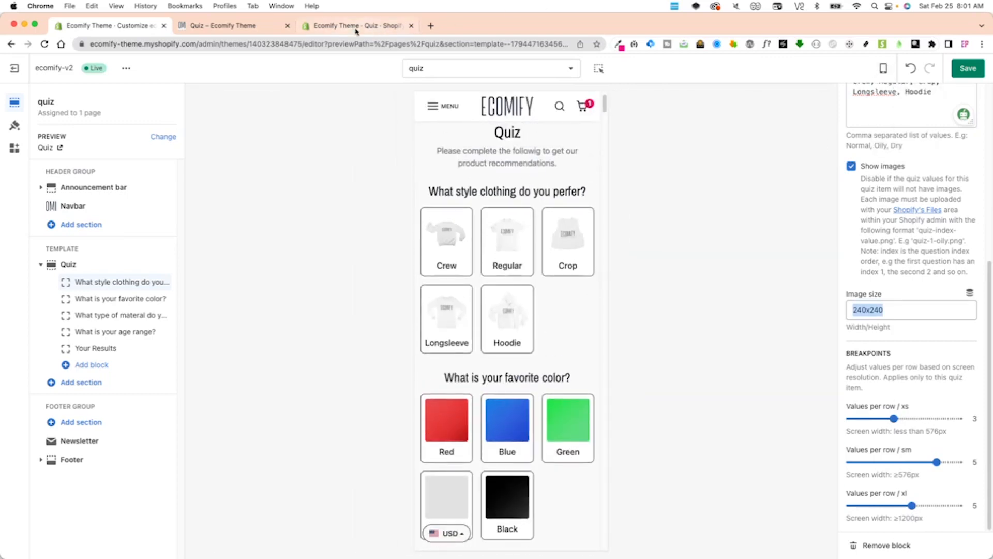
click(883, 68)
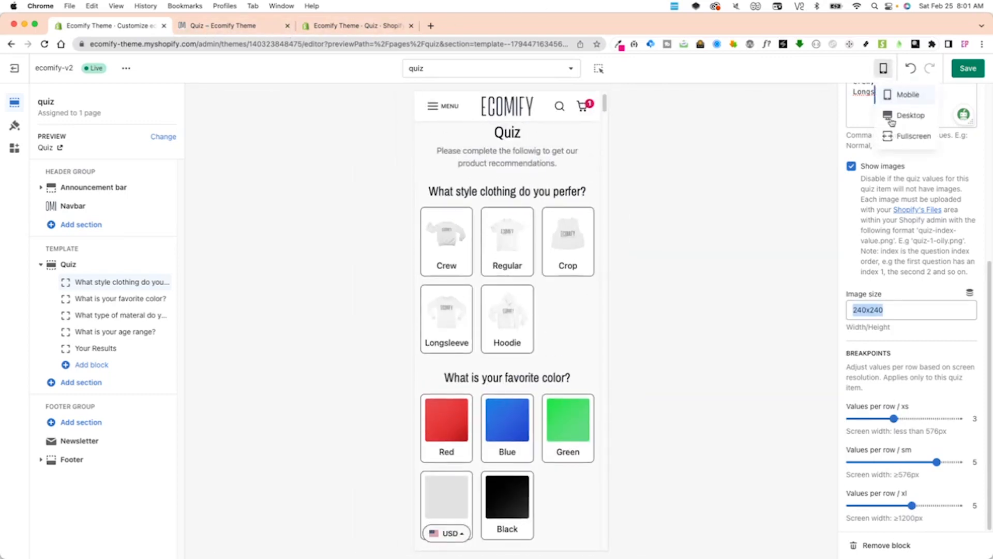
click(911, 113)
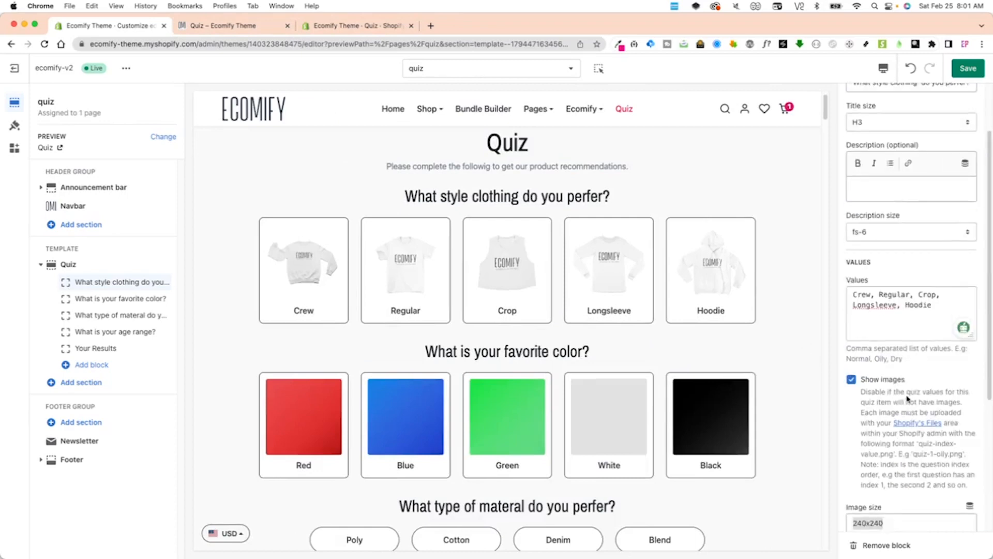
Step: Open the favorite color question's settings and compare its title and values with the preview
click(103, 299)
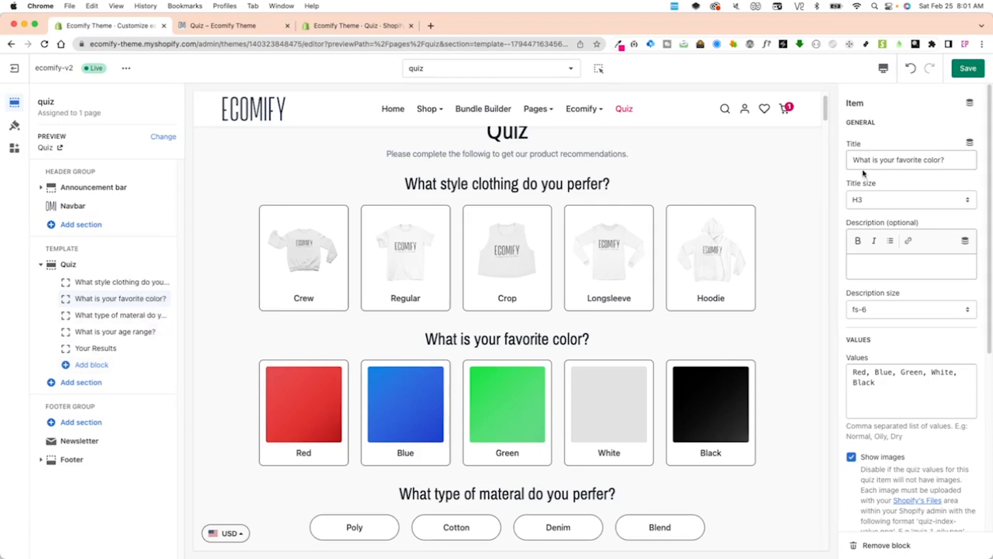
scroll(577, 354, down, 3)
drag(427, 265, 621, 265)
scroll(857, 252, down, 3)
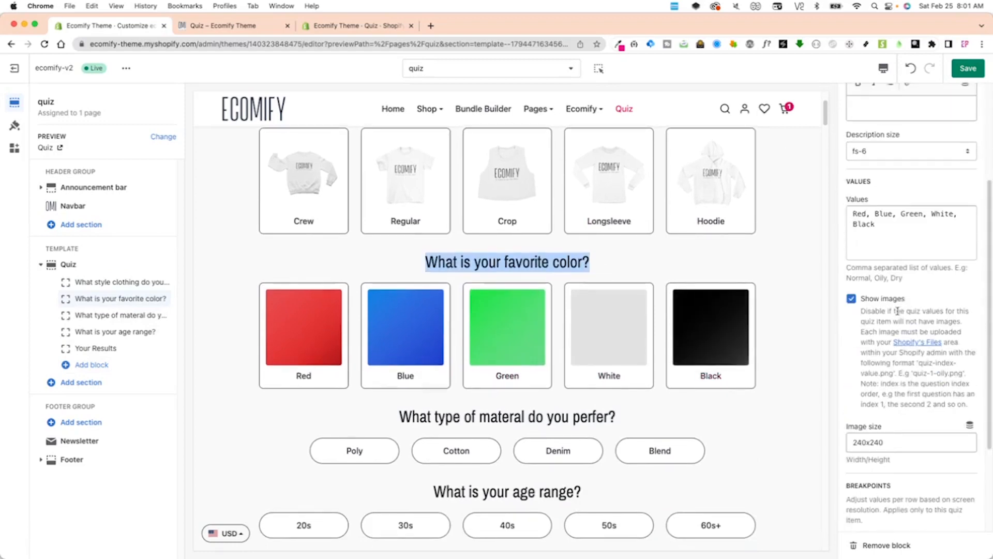
click(857, 252)
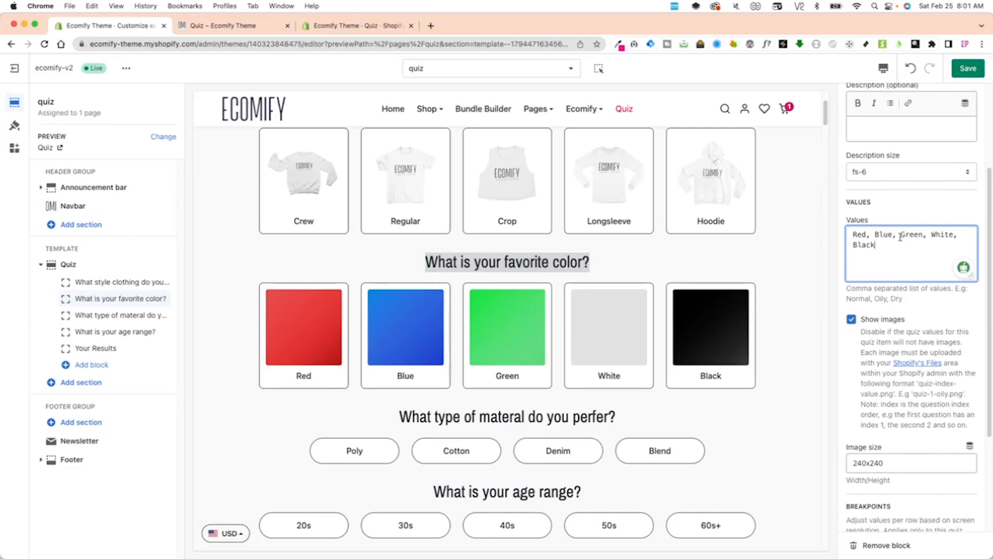
click(629, 265)
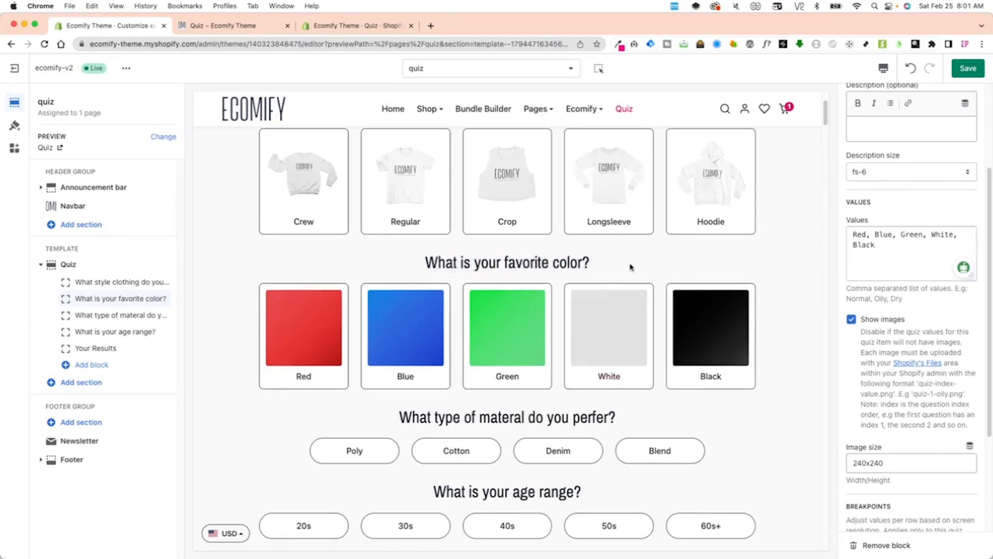
Step: Turn off the images for the favorite color question
scroll(658, 325, down, 1)
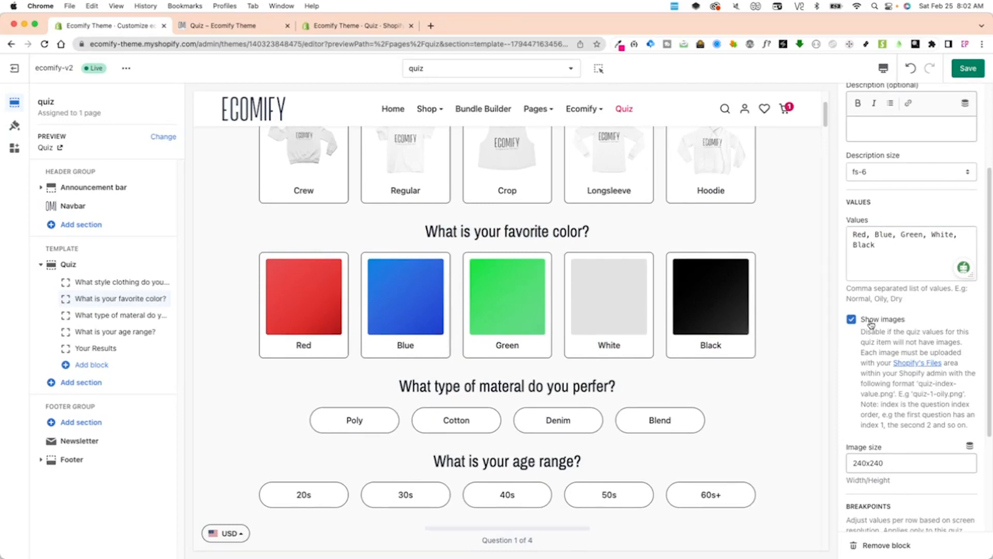
click(872, 323)
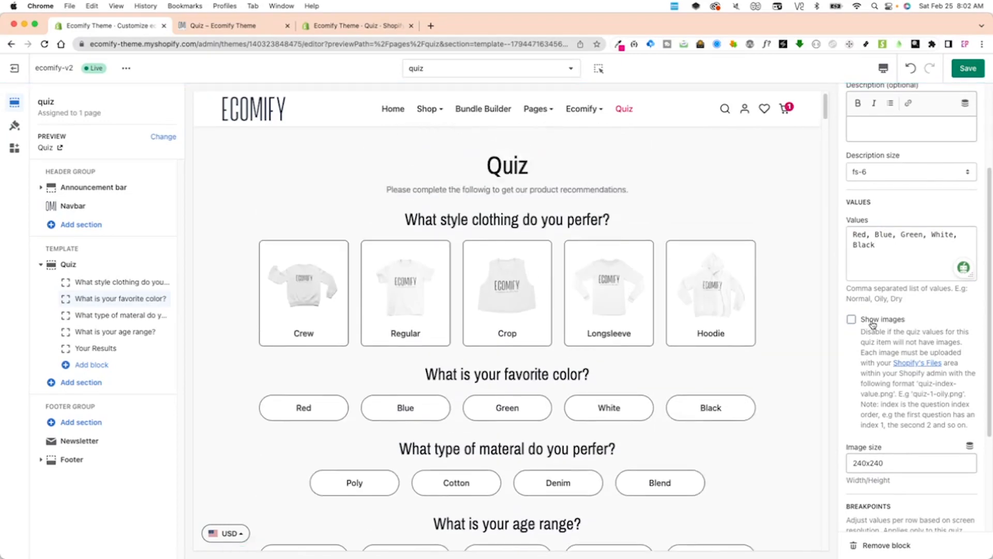
Step: Turn the images back on for the favorite color question and check its image size and values-per-row breakpoints
scroll(554, 437, down, 1)
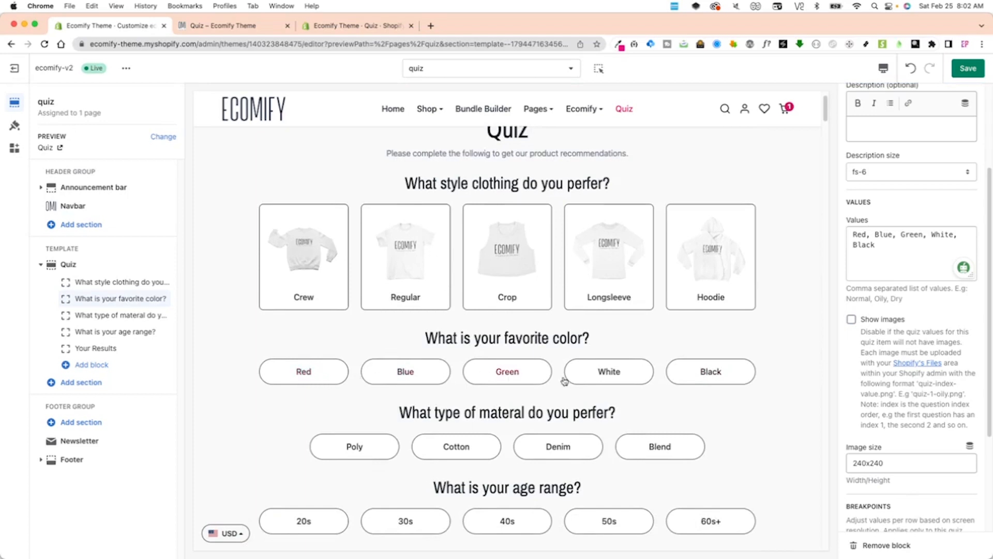
click(854, 321)
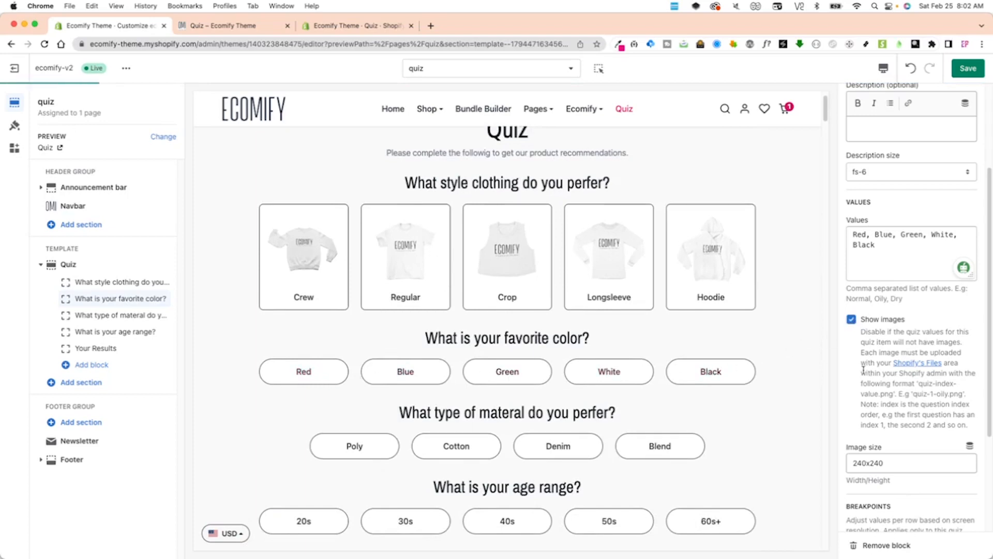
scroll(887, 385, down, 5)
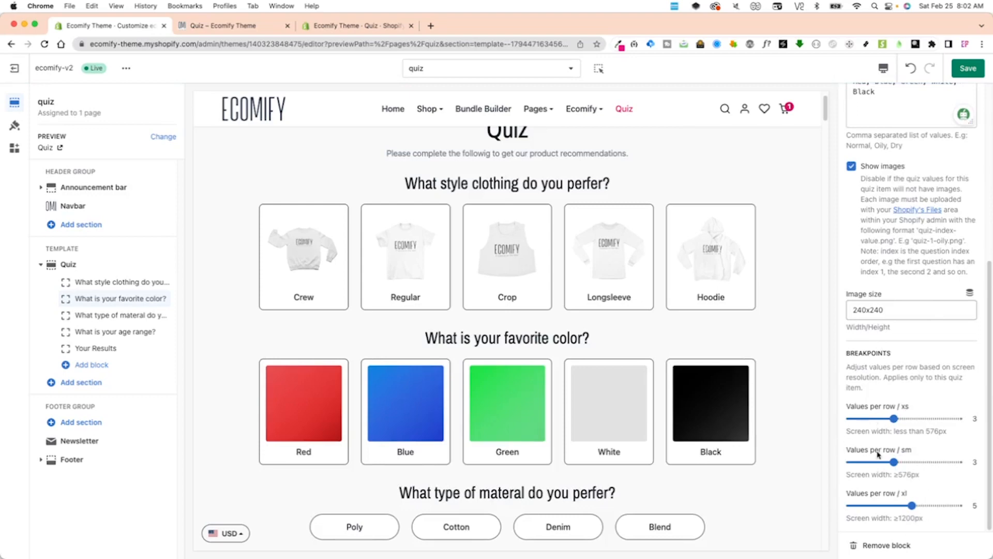
Step: Open the material question's settings and compare its title, description and values with the preview
click(104, 317)
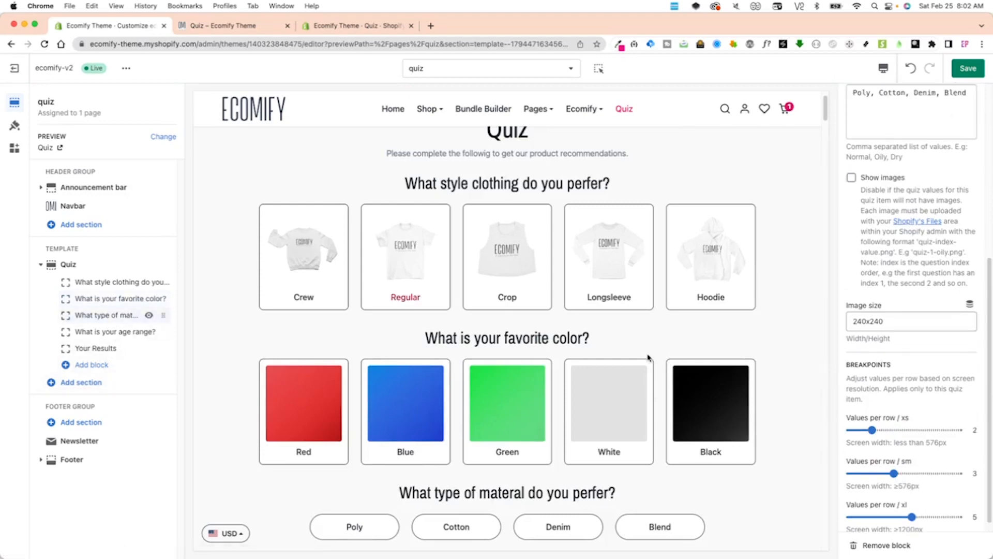
scroll(939, 393, up, 2)
scroll(686, 360, down, 3)
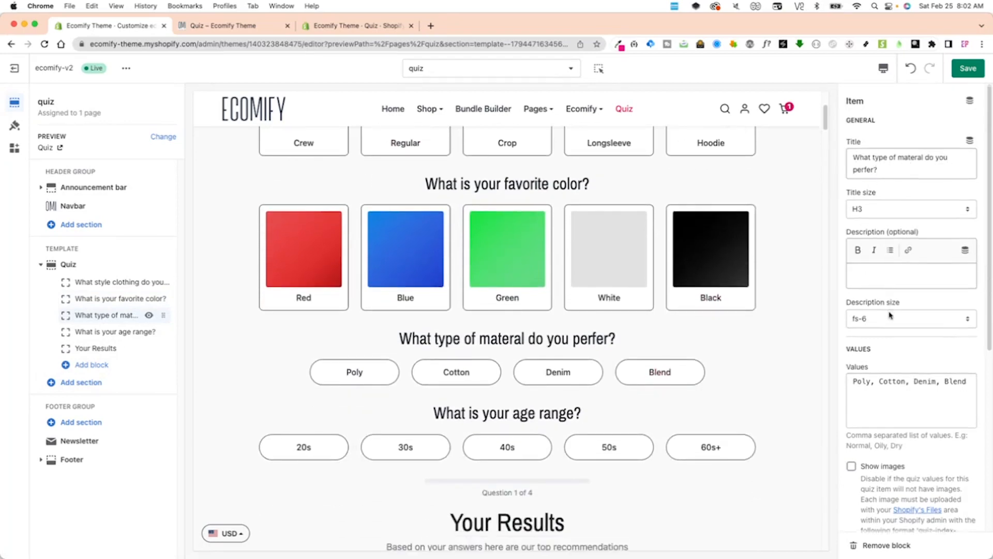
scroll(864, 248, down, 1)
click(866, 251)
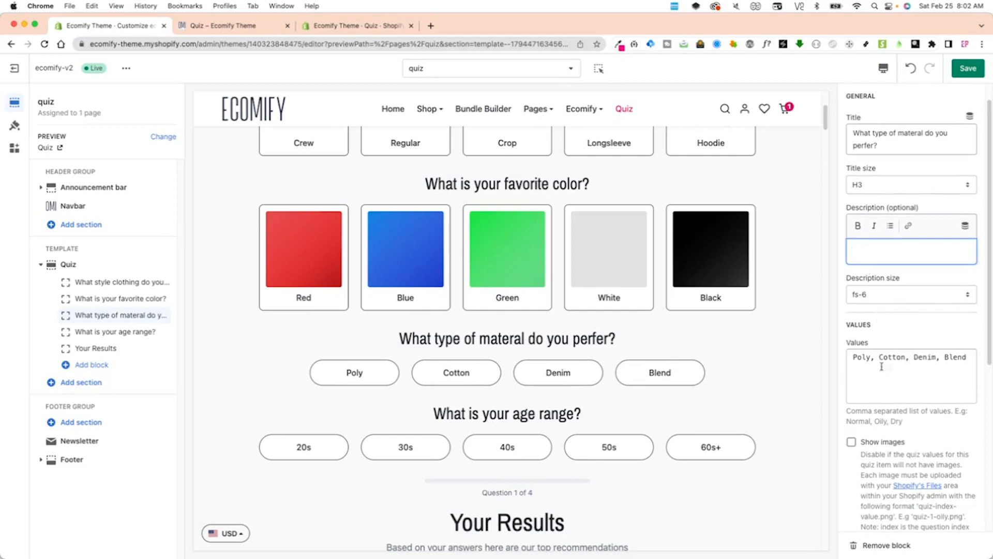
scroll(881, 366, down, 2)
drag(847, 299, 967, 295)
click(910, 295)
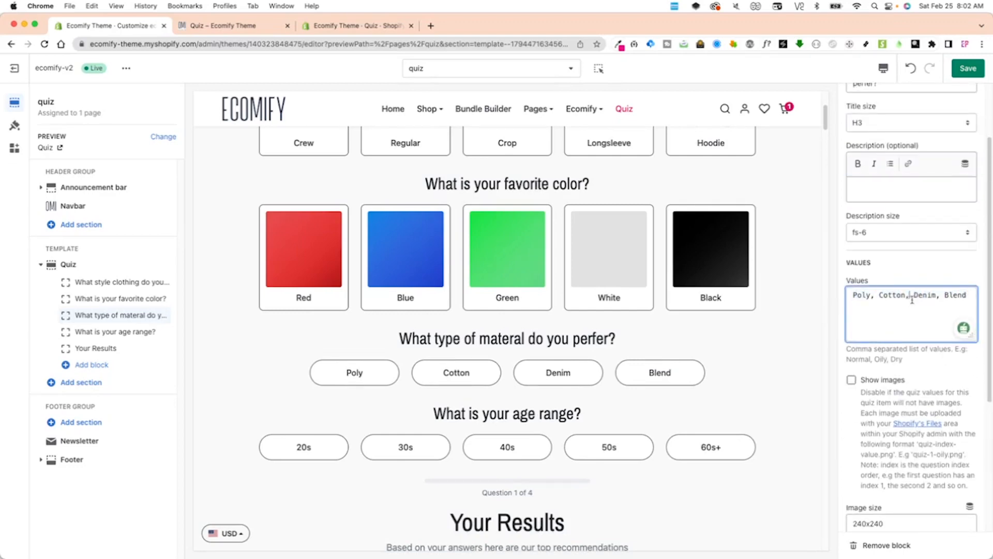
Step: Try showing images for the material question's values, and turn them off again
scroll(903, 371, down, 1)
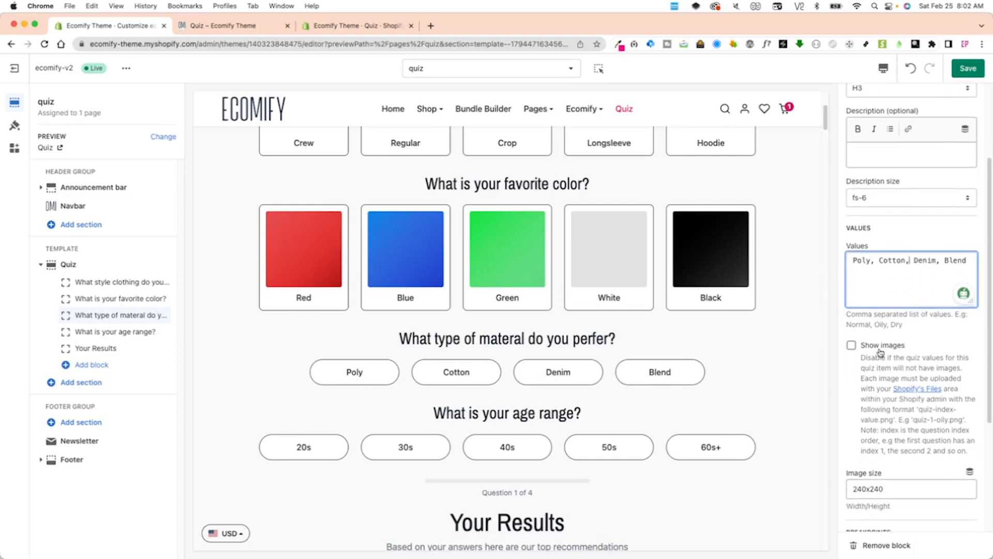
scroll(879, 352, down, 1)
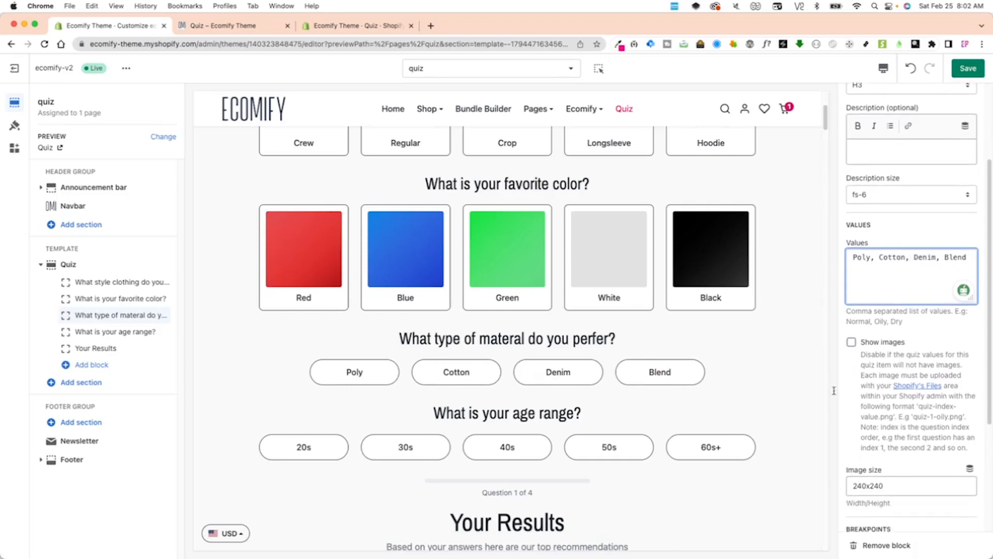
click(881, 334)
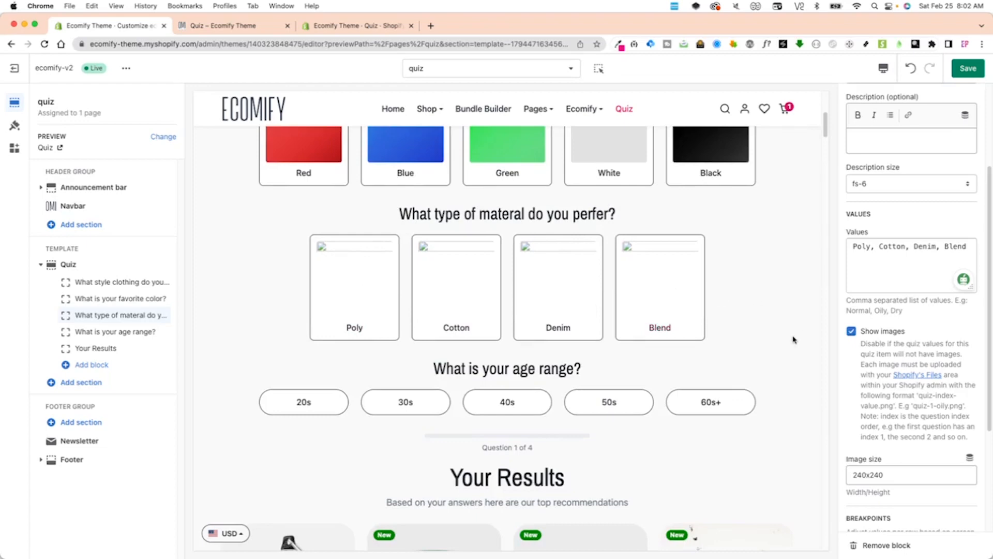
click(869, 332)
Step: Open the age range question's settings and compare its values and image options with the preview
click(98, 334)
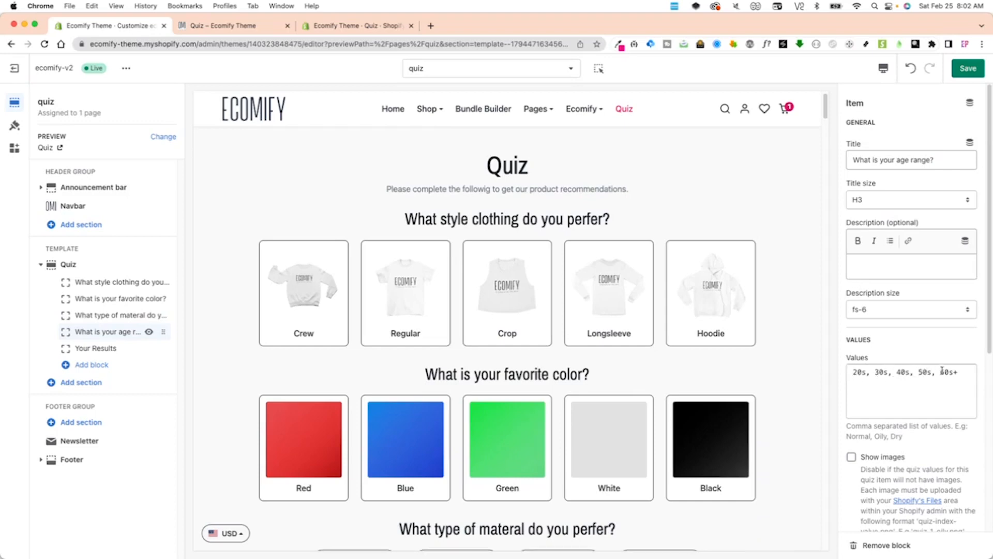
scroll(643, 395, down, 10)
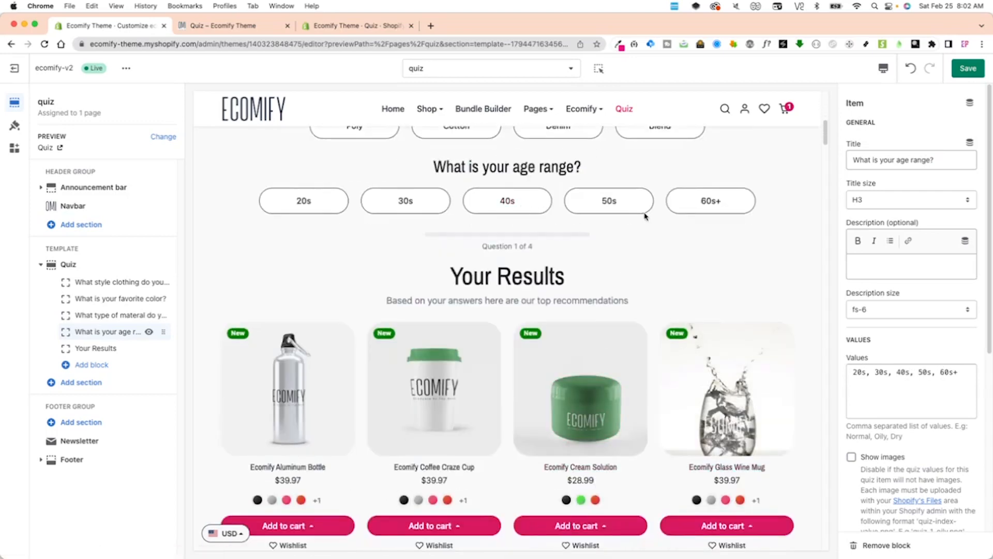
scroll(877, 275, down, 5)
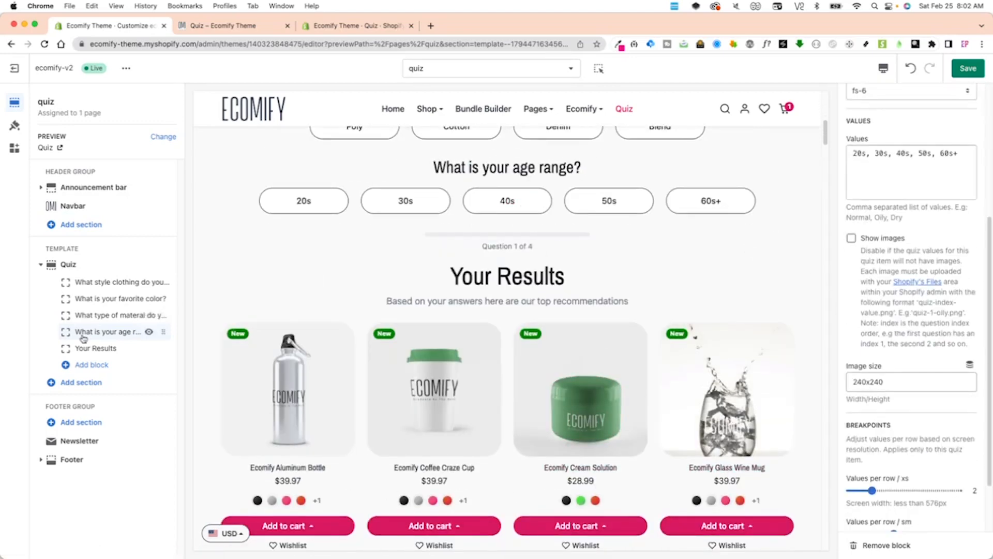
Step: Open the Your Results block and look through its title, description and value sets up to Set 12
click(99, 352)
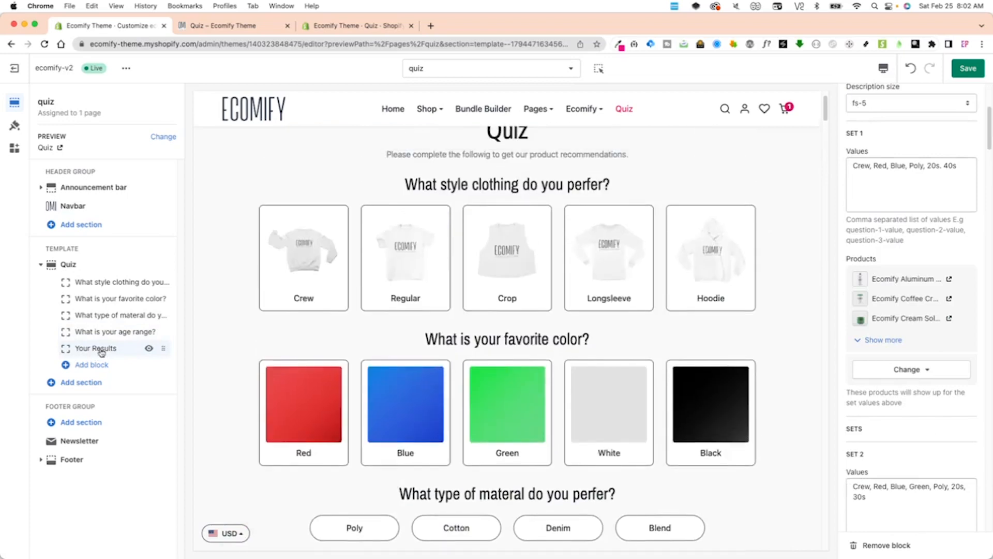
scroll(869, 311, up, 5)
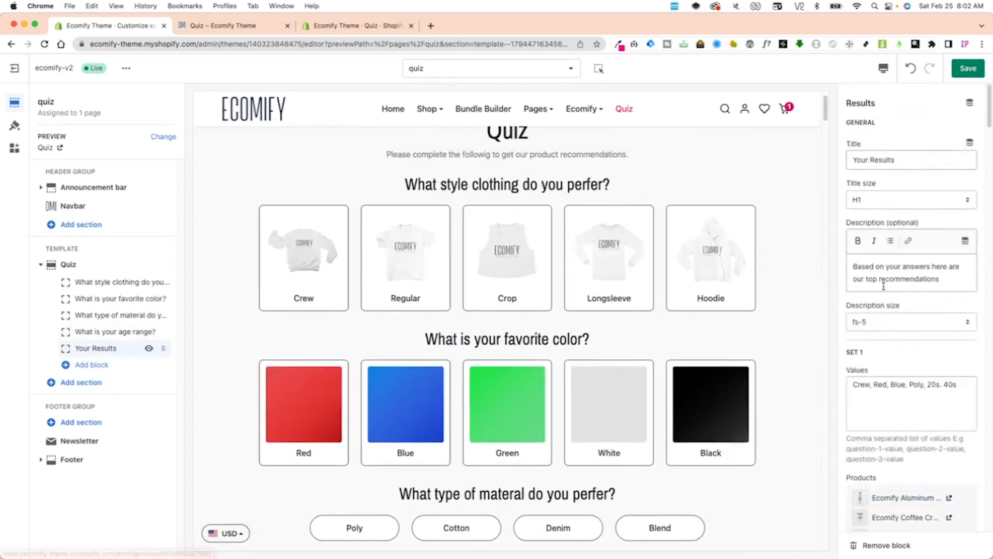
scroll(886, 282, down, 20)
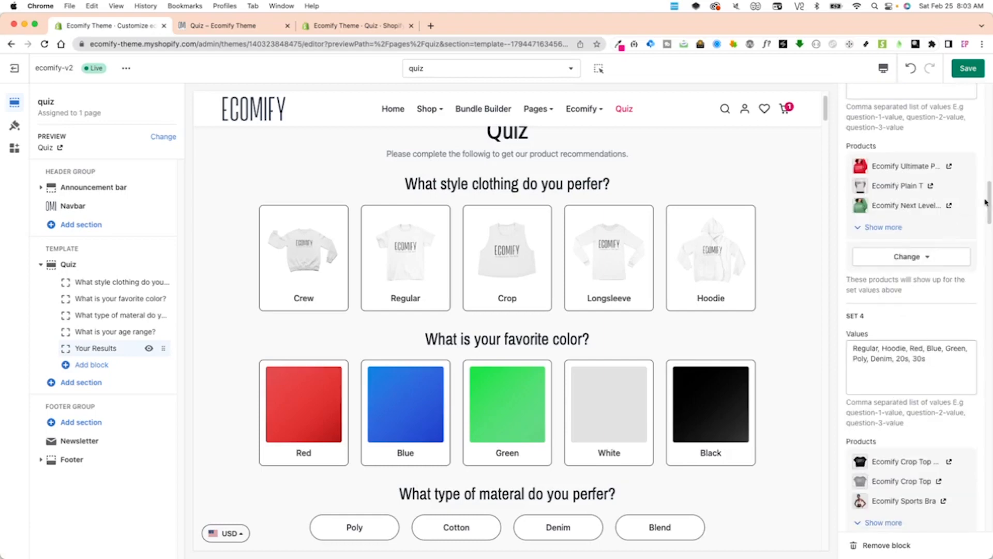
drag(986, 202, 978, 525)
drag(985, 491, 986, 467)
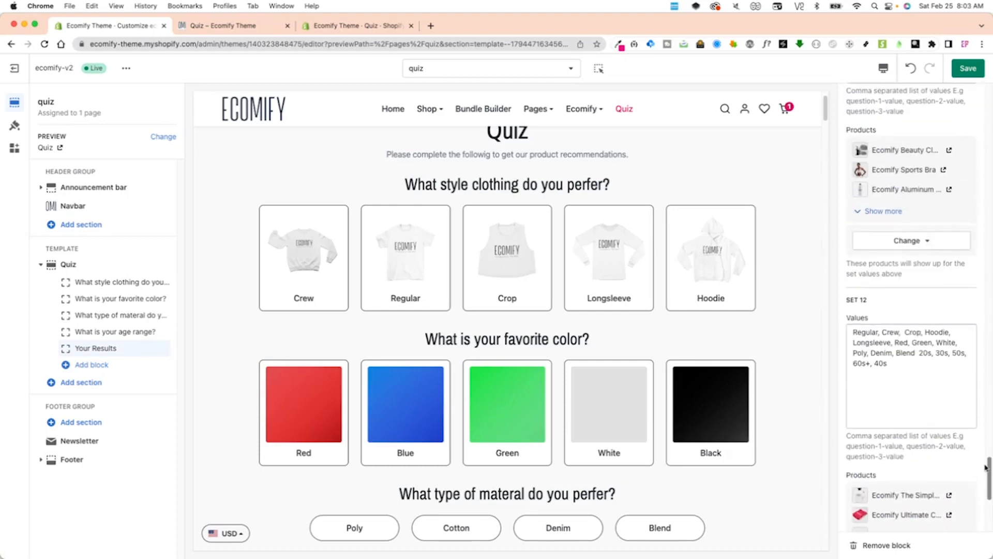
drag(985, 468, 980, 87)
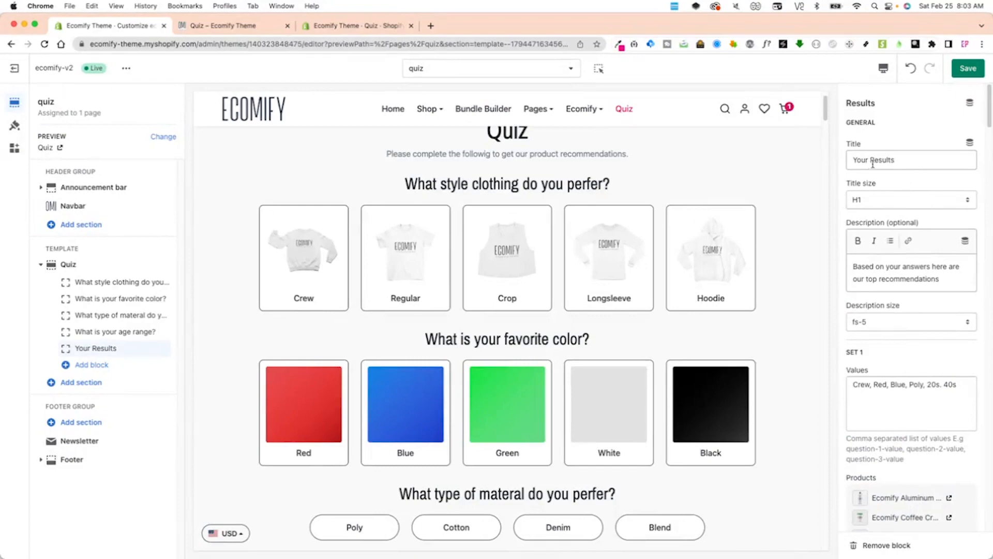
Step: Look through the recommended products under Your Results in the preview
scroll(642, 370, down, 20)
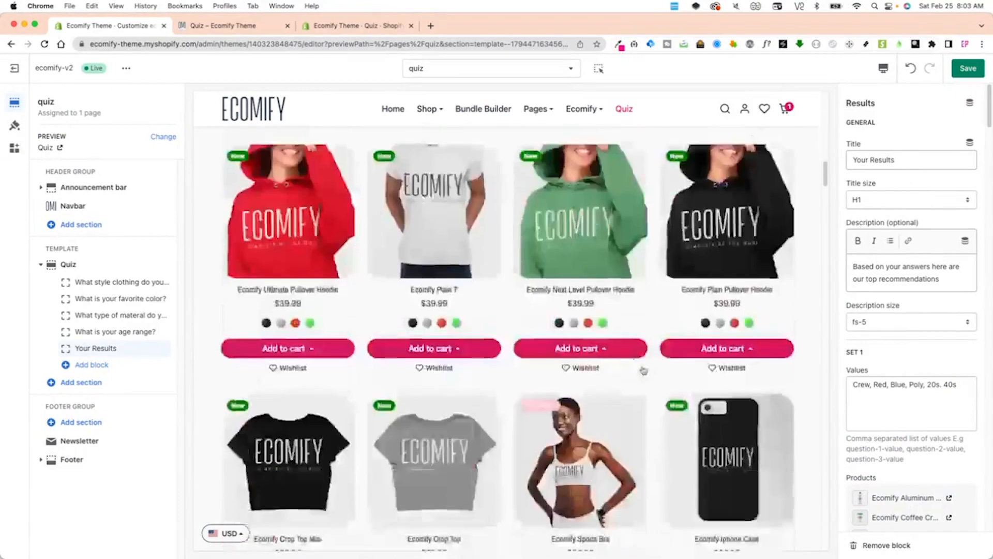
scroll(621, 372, up, 9)
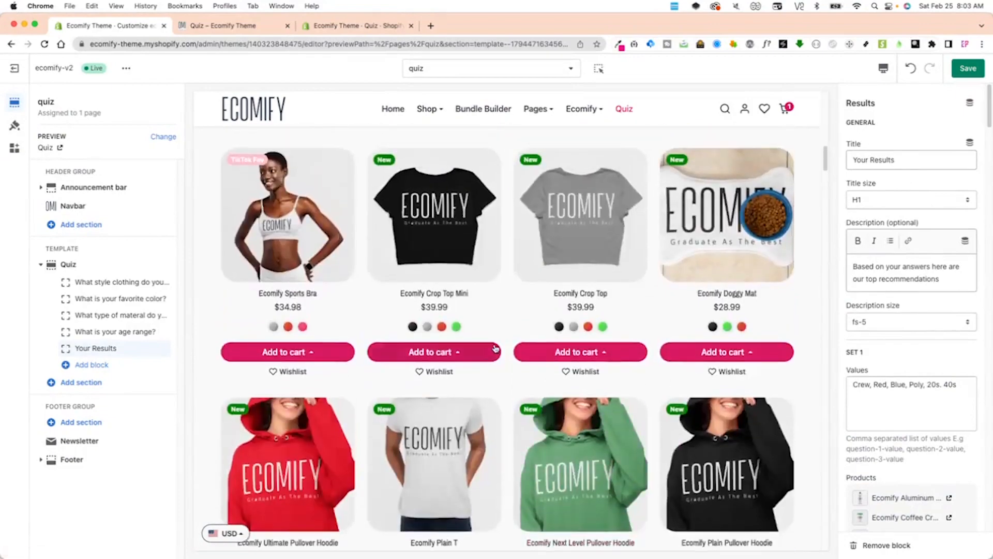
scroll(456, 304, up, 9)
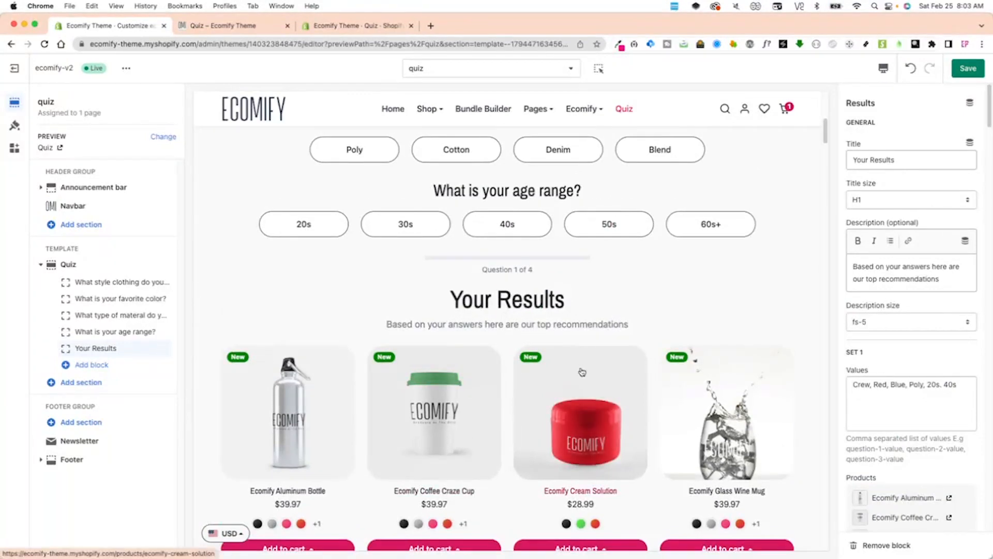
Step: Compare the products assigned to Set 1 with the first products under Your Results in the preview
scroll(581, 372, down, 2)
scroll(895, 412, down, 1)
scroll(895, 414, down, 4)
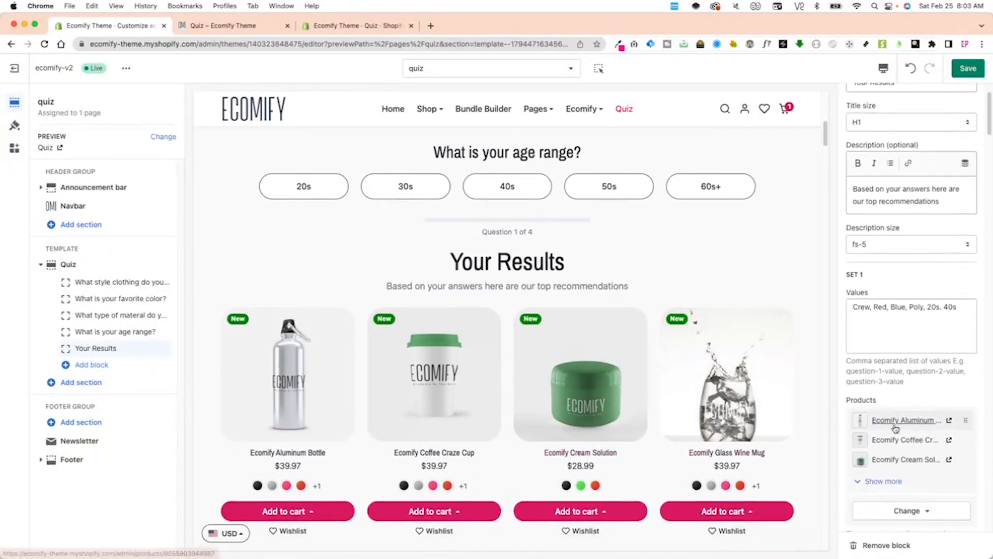
scroll(671, 390, down, 1)
scroll(671, 390, up, 3)
scroll(671, 389, up, 3)
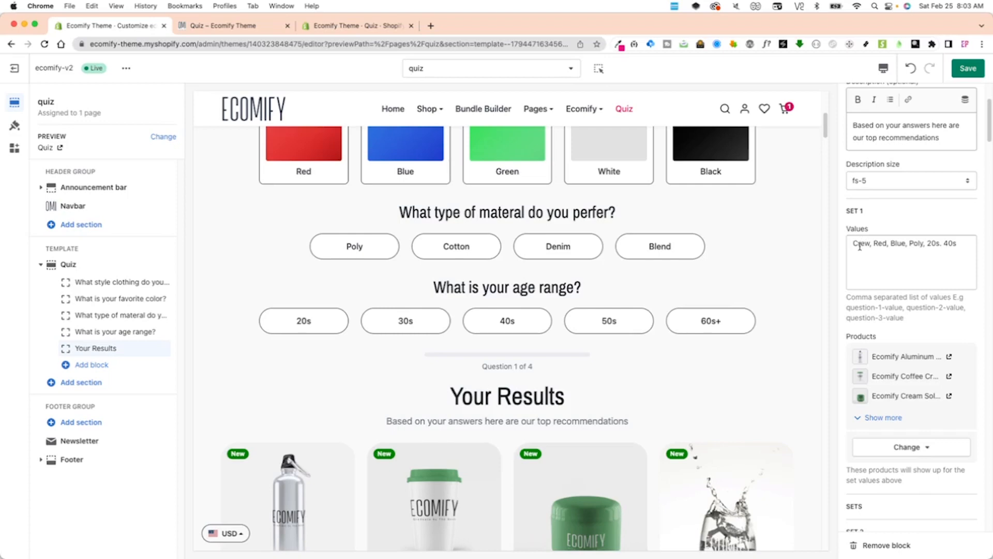
Step: Match Set 1's values to the clothing style, color, material and age range answers in the quiz preview
scroll(662, 333, up, 8)
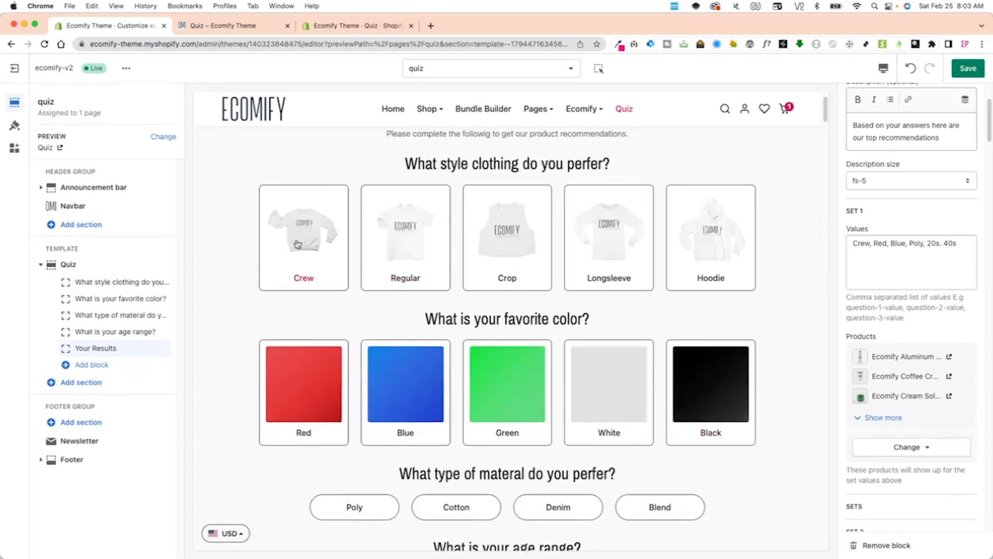
scroll(339, 362, down, 1)
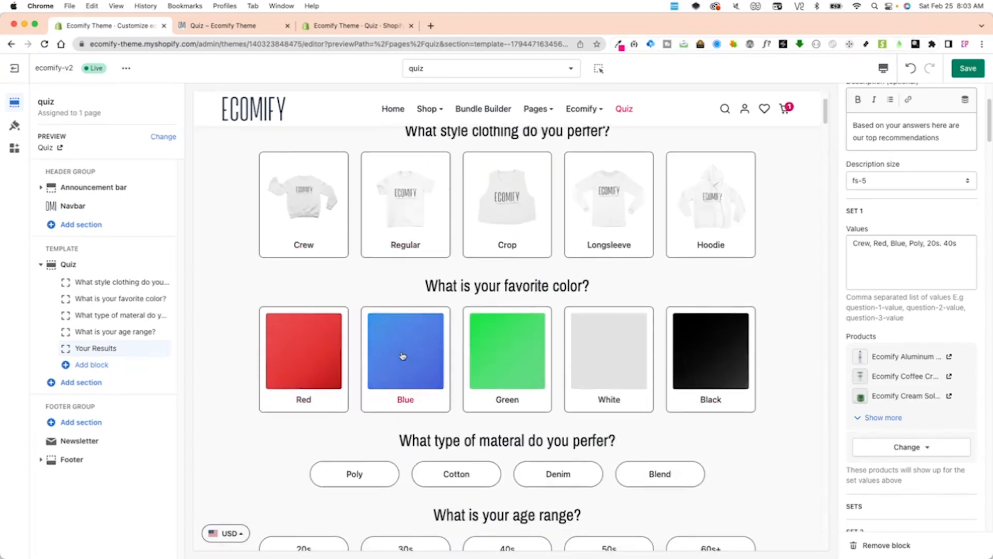
click(293, 370)
scroll(433, 395, down, 5)
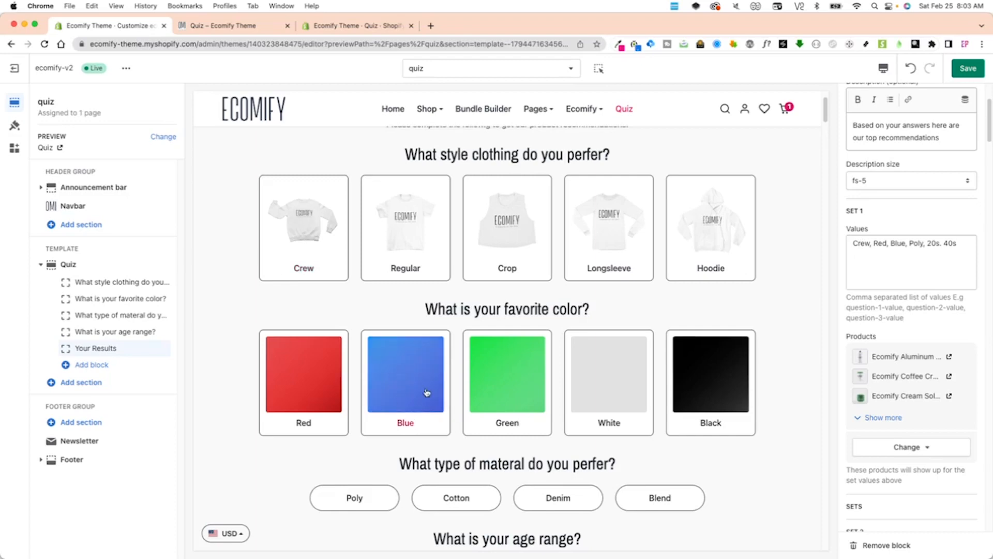
scroll(420, 396, down, 3)
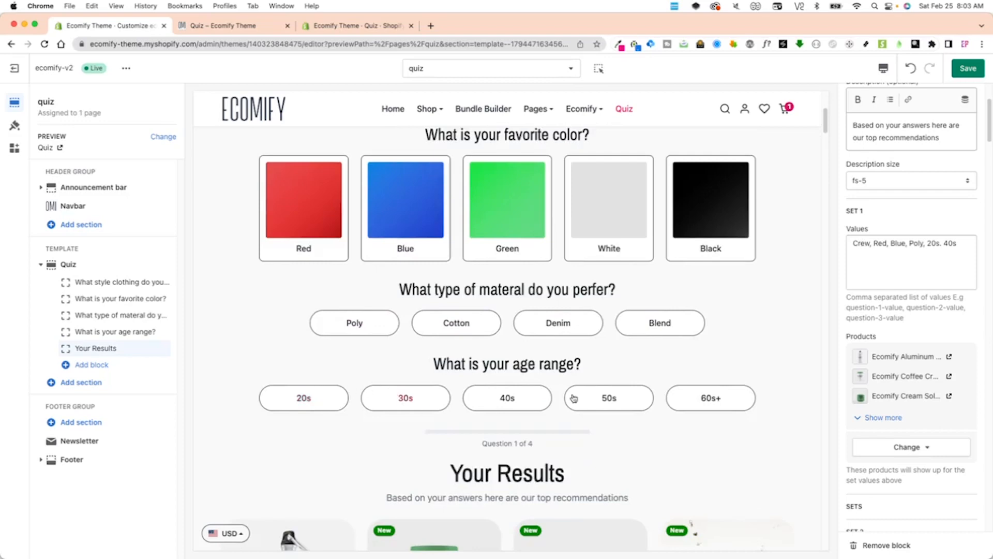
scroll(511, 400, down, 4)
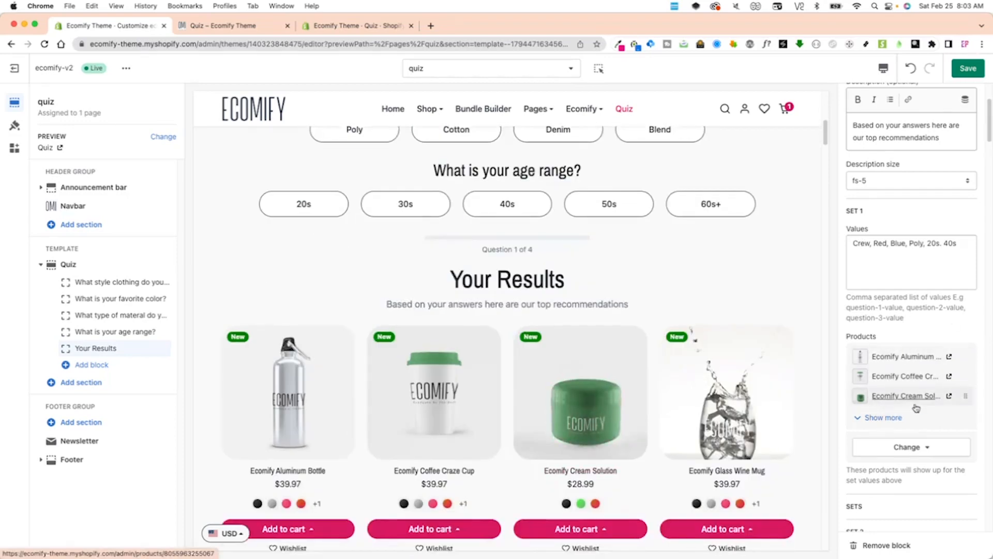
Step: Examine Set 2's values and assigned products against the quiz answers in the preview
scroll(913, 424, down, 1)
scroll(913, 424, down, 5)
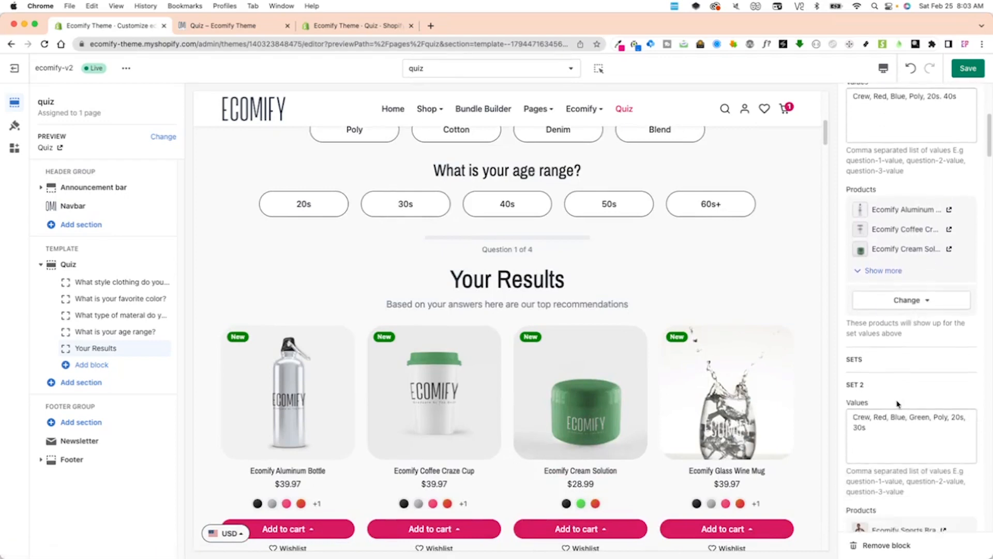
scroll(897, 387, down, 2)
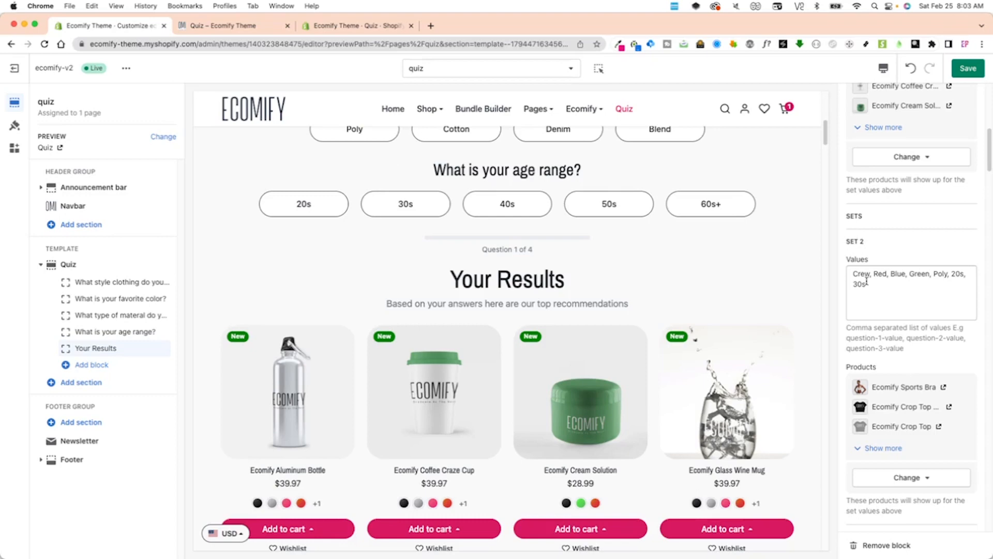
scroll(673, 360, up, 5)
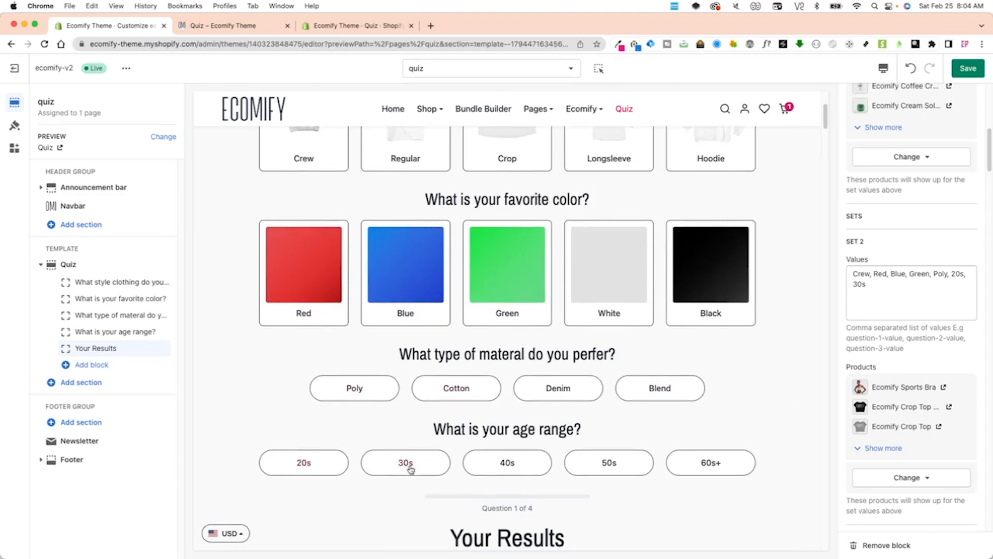
scroll(466, 468, down, 5)
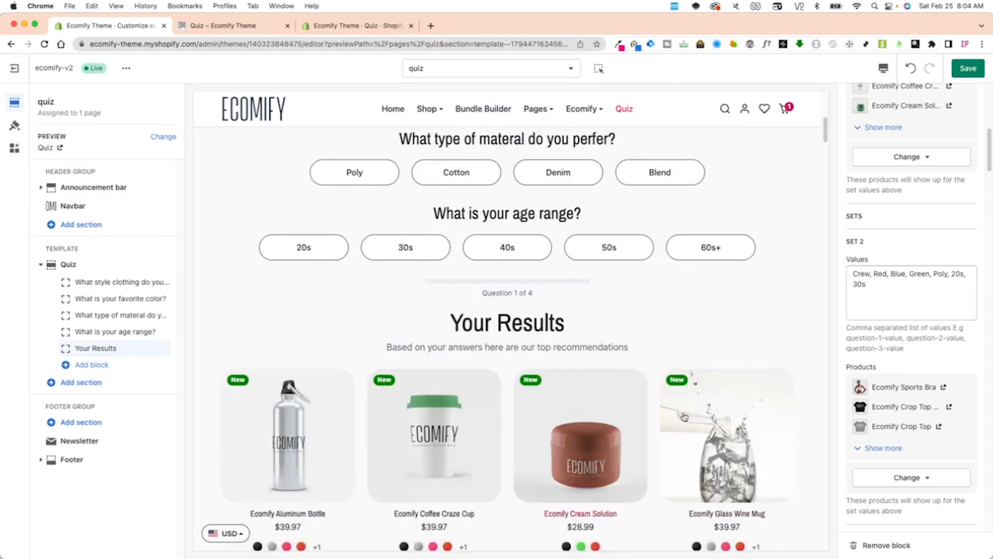
click(910, 485)
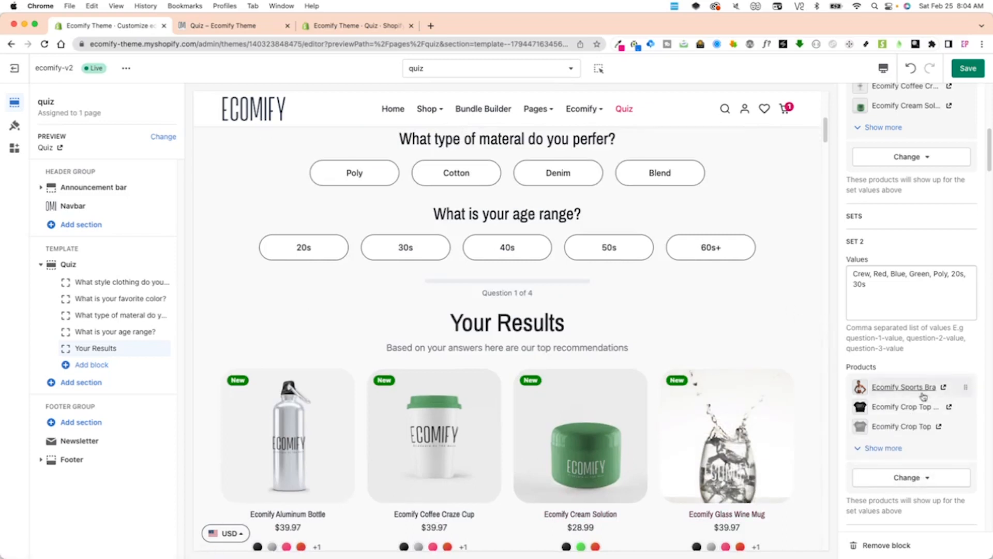
Step: Examine Set 3's values and assigned products against the clothing style, color, material and age range answers in the quiz preview
scroll(888, 363, down, 5)
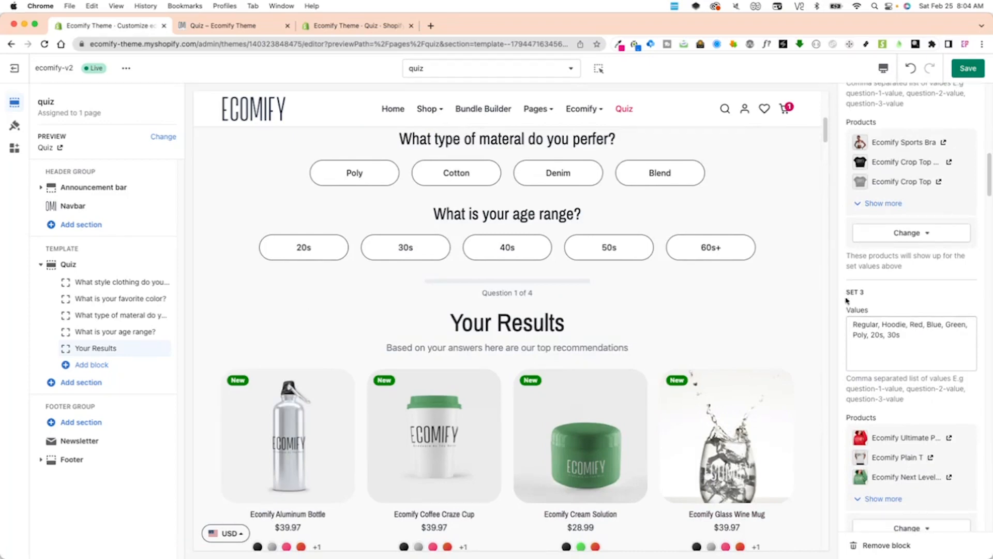
drag(858, 291, 885, 293)
mouse_move(827, 130)
mouse_down()
mouse_move(826, 141)
mouse_move(827, 118)
mouse_move(826, 128)
mouse_up()
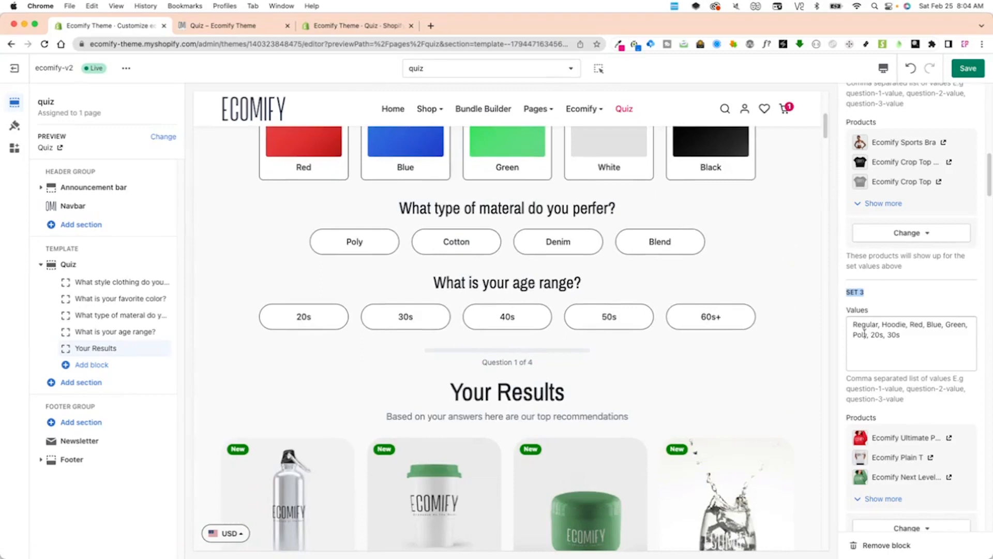
scroll(877, 335, up, 1)
scroll(561, 334, up, 5)
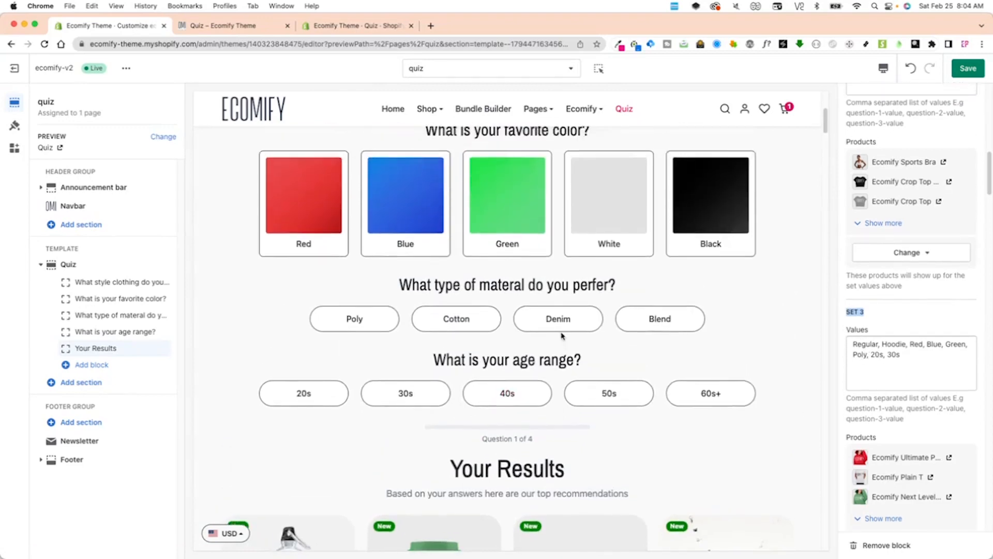
scroll(595, 195, up, 1)
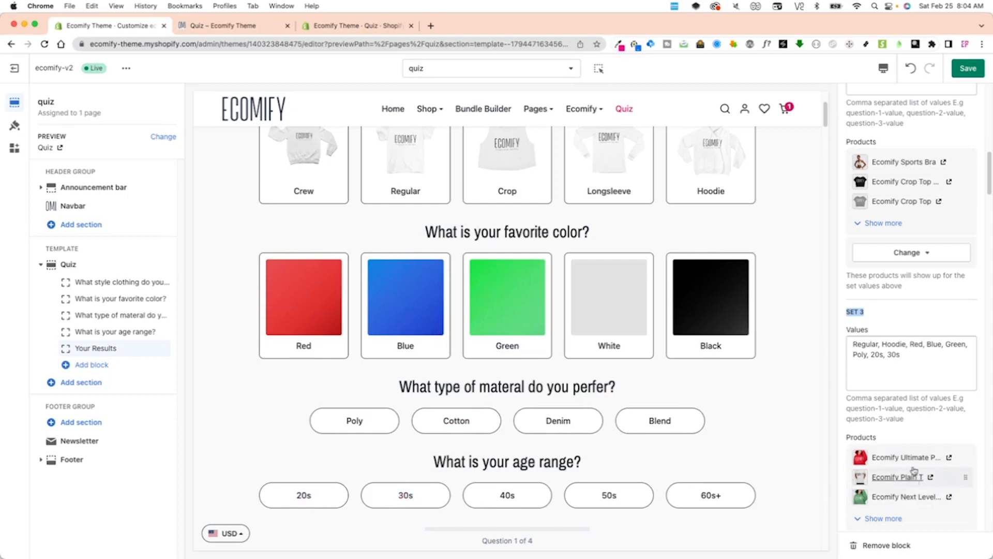
Step: Examine Set 4's values and assigned products against the quiz answers and the Your Results products in the preview
scroll(899, 491, down, 7)
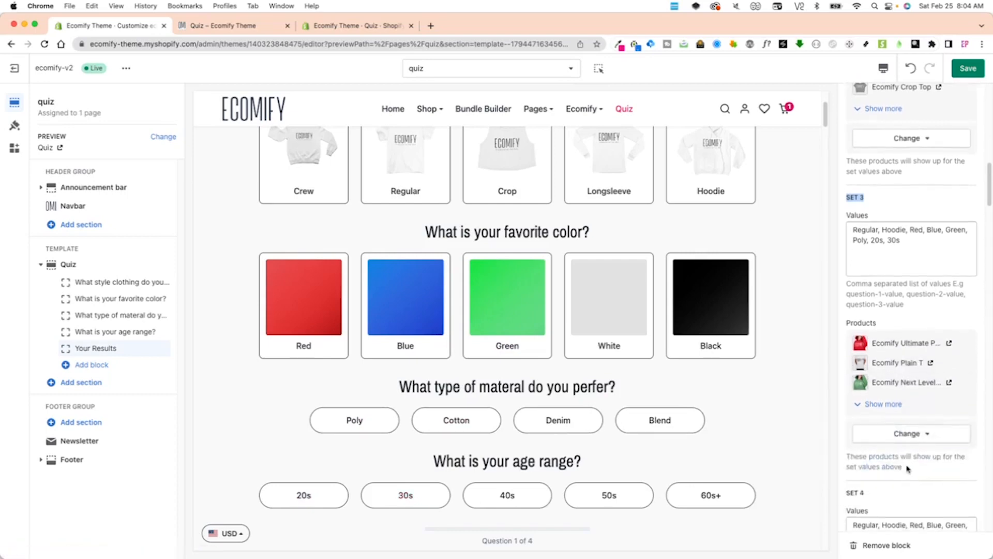
scroll(903, 414, down, 1)
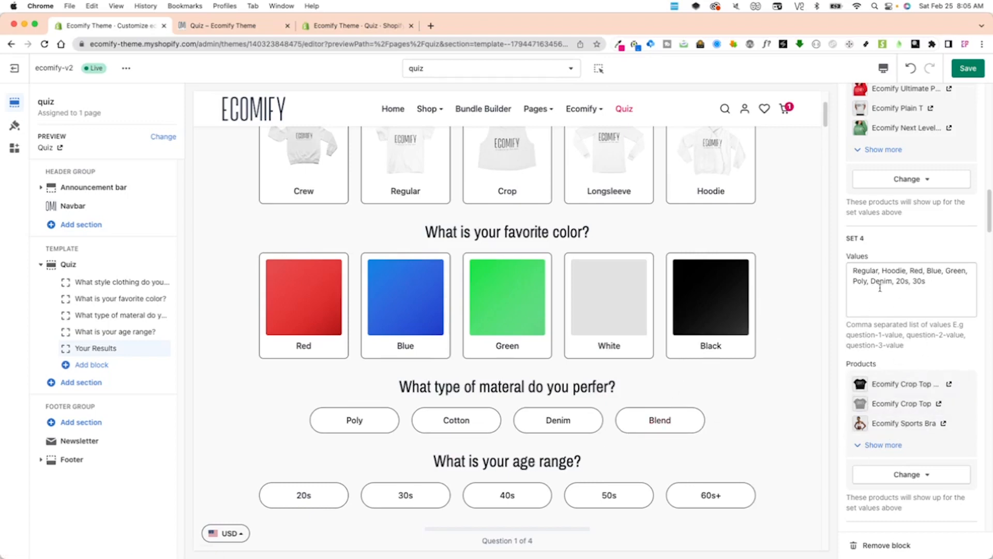
click(928, 283)
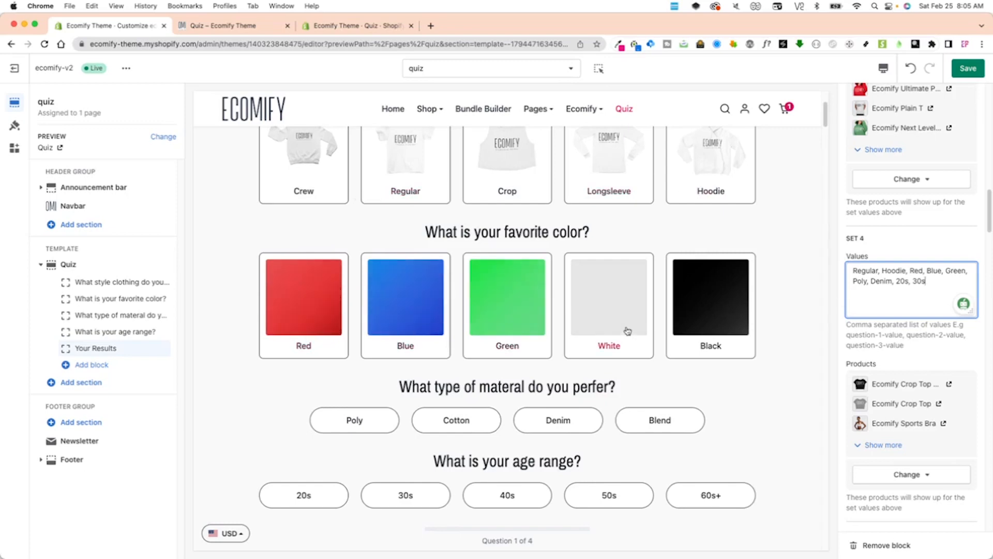
scroll(628, 330, down, 5)
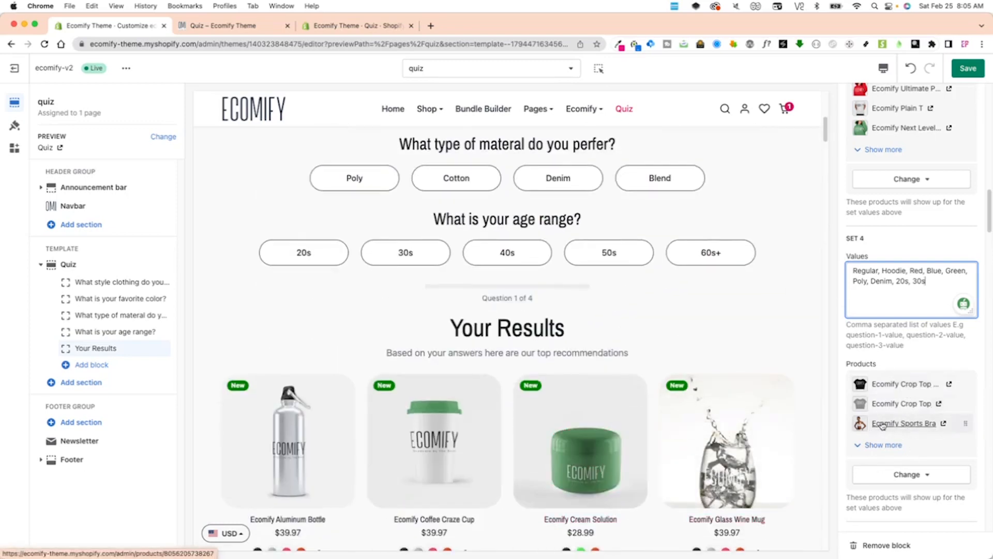
Step: Look through the values and products of the remaining results sets, comparing Set 7's values with the quiz answers in the preview
scroll(883, 424, down, 10)
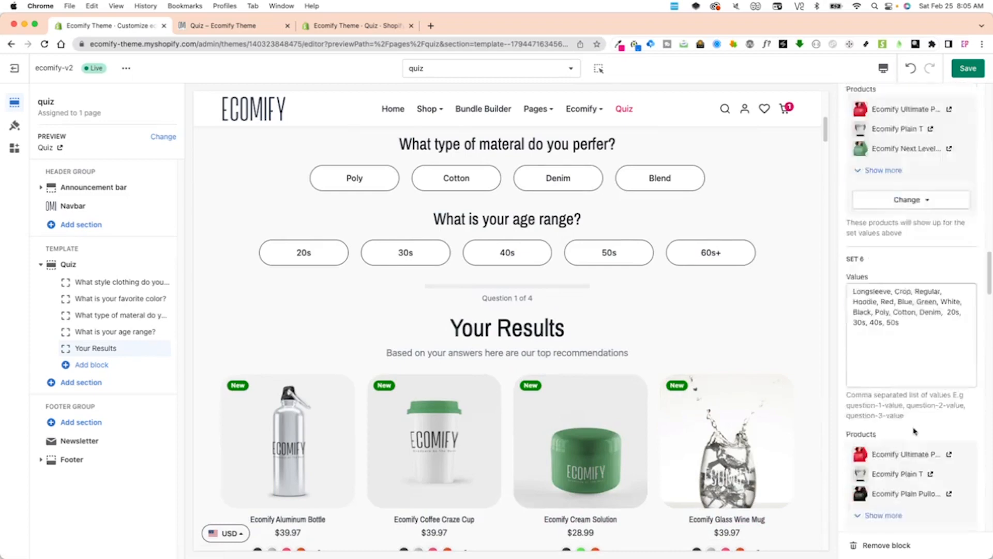
scroll(913, 431, down, 6)
scroll(654, 380, up, 3)
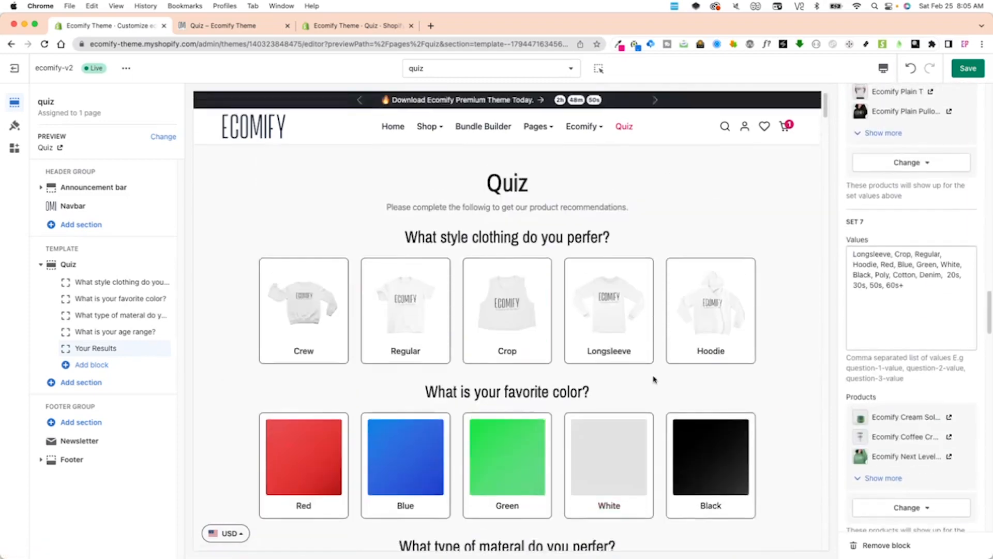
scroll(654, 379, down, 1)
scroll(700, 312, down, 1)
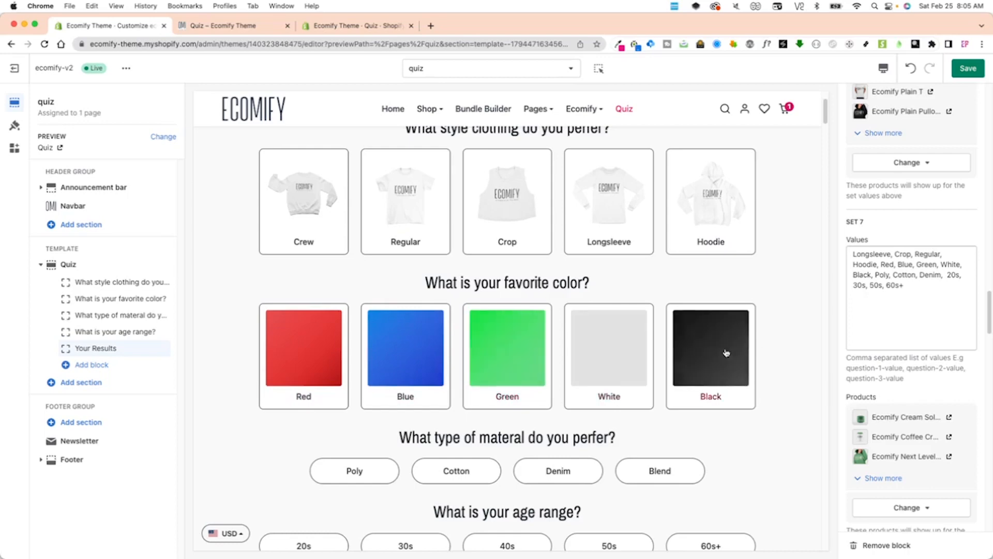
scroll(714, 351, down, 3)
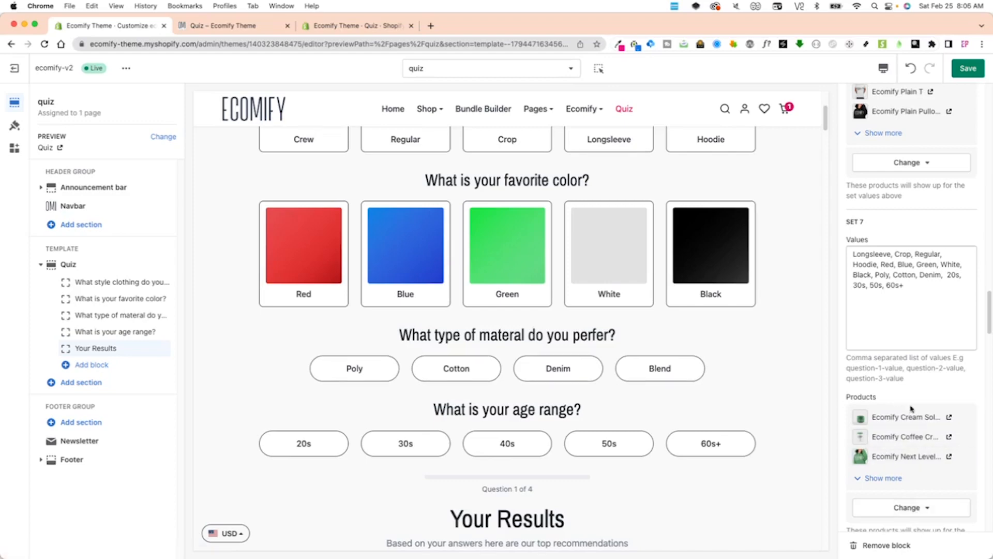
scroll(911, 409, down, 5)
scroll(889, 446, up, 15)
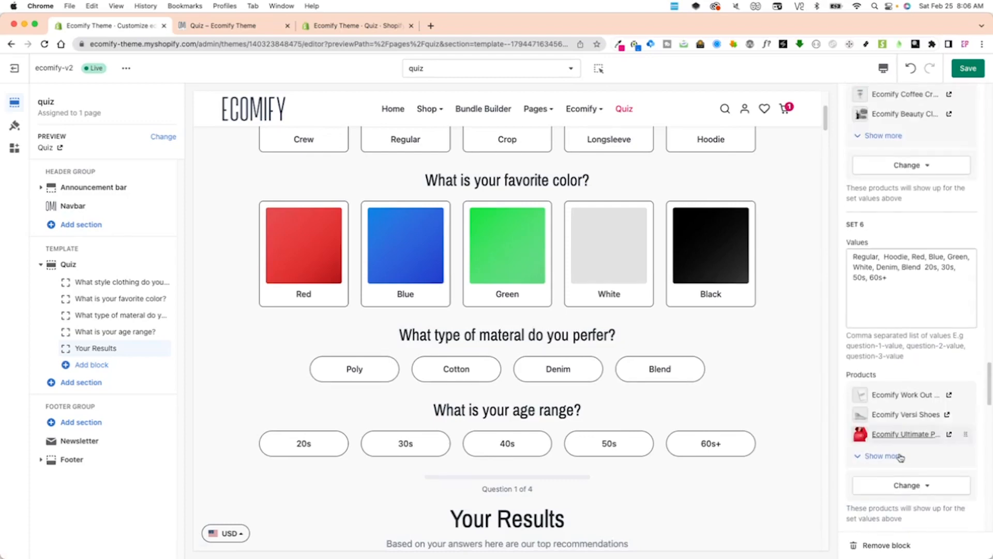
Step: Open the clothing style question's image settings and bring up the store's Files library in a new tab
click(104, 283)
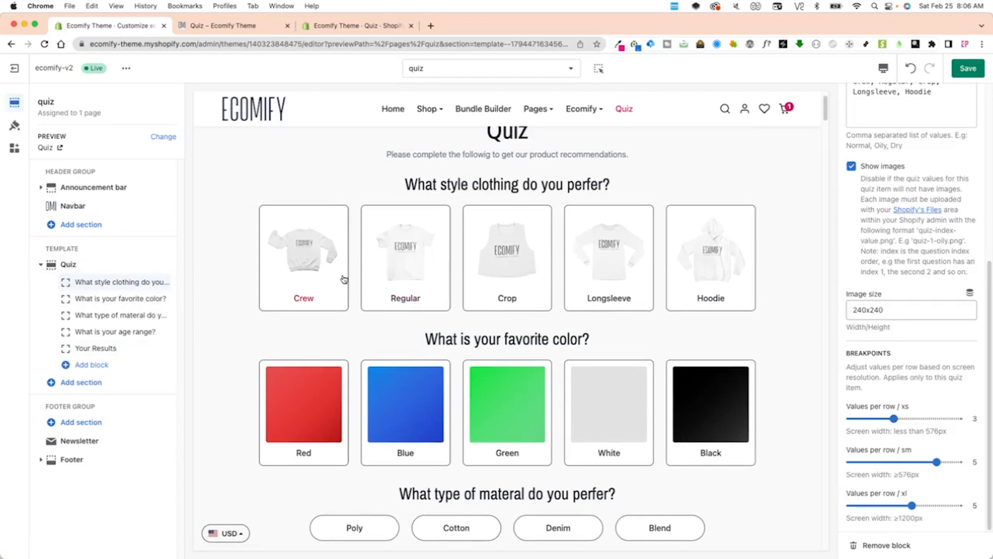
super+click(13, 69)
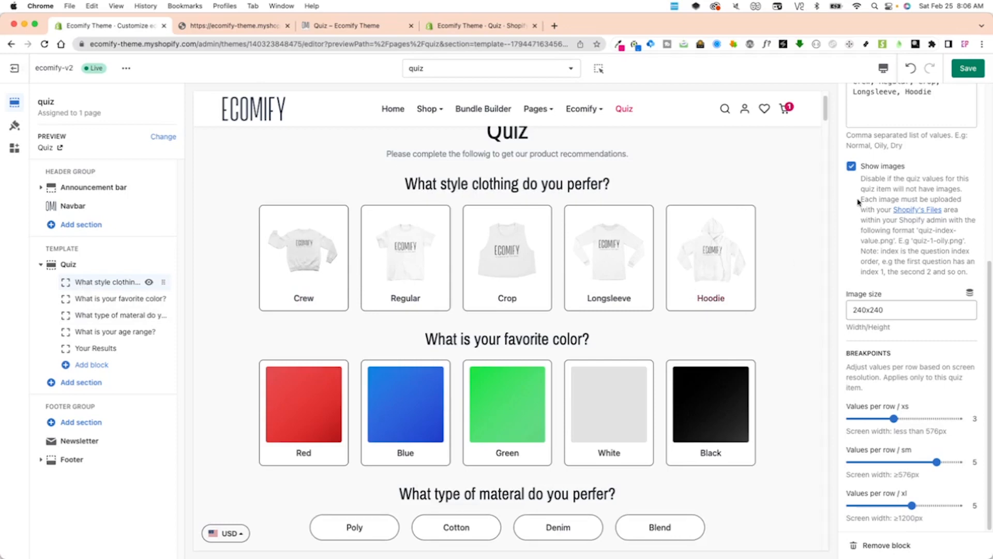
scroll(872, 213, up, 1)
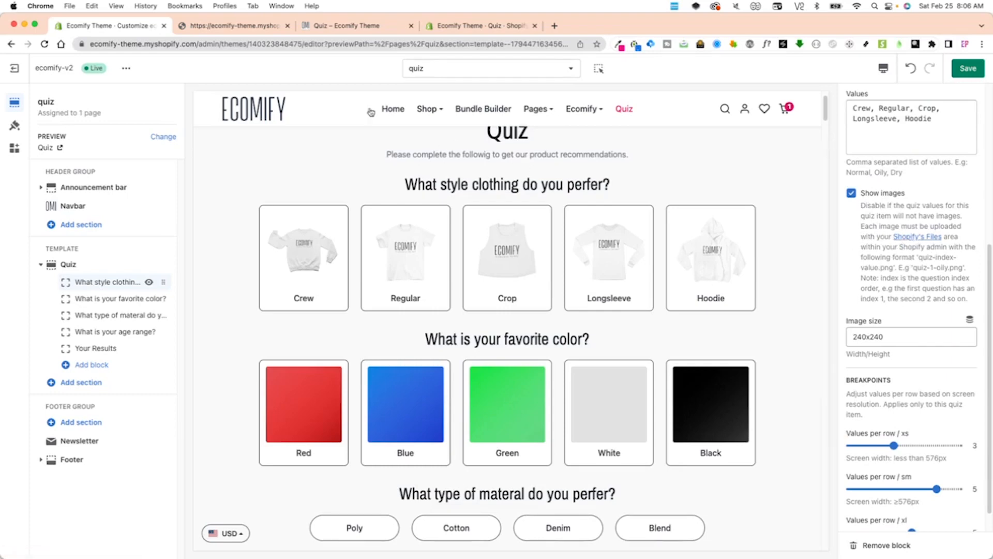
click(232, 26)
click(40, 187)
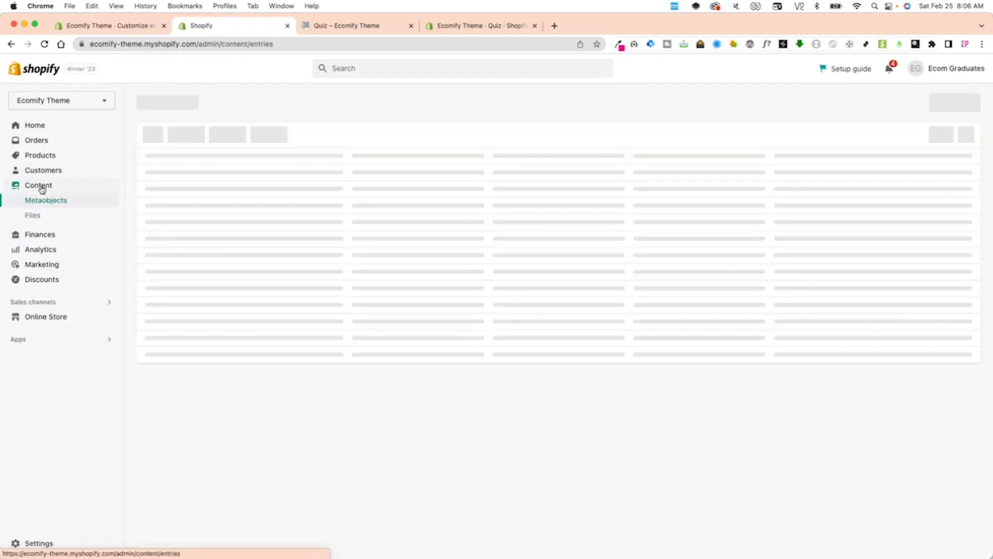
click(40, 221)
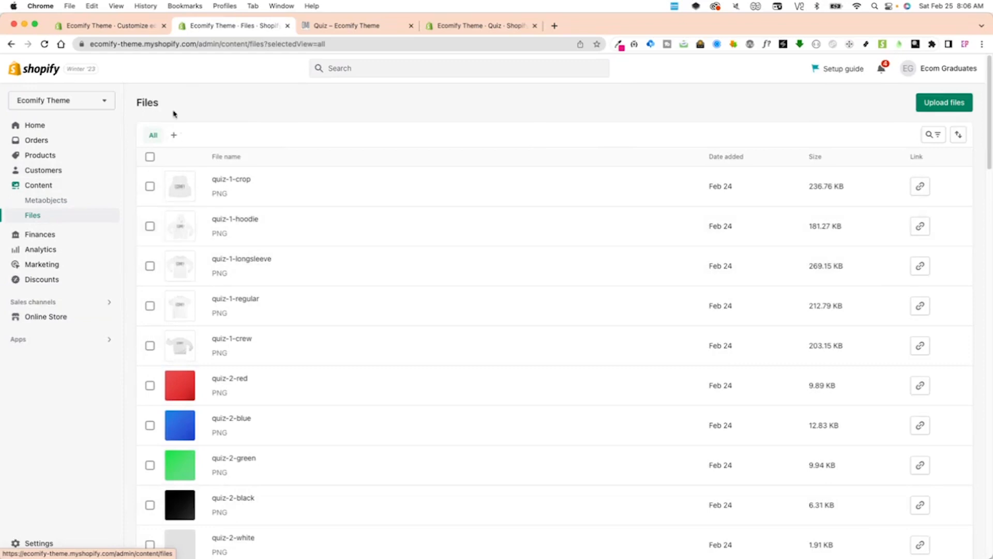
Step: Return to the theme editor and open the favorite color question's settings, viewing its answer tiles in the preview
click(118, 26)
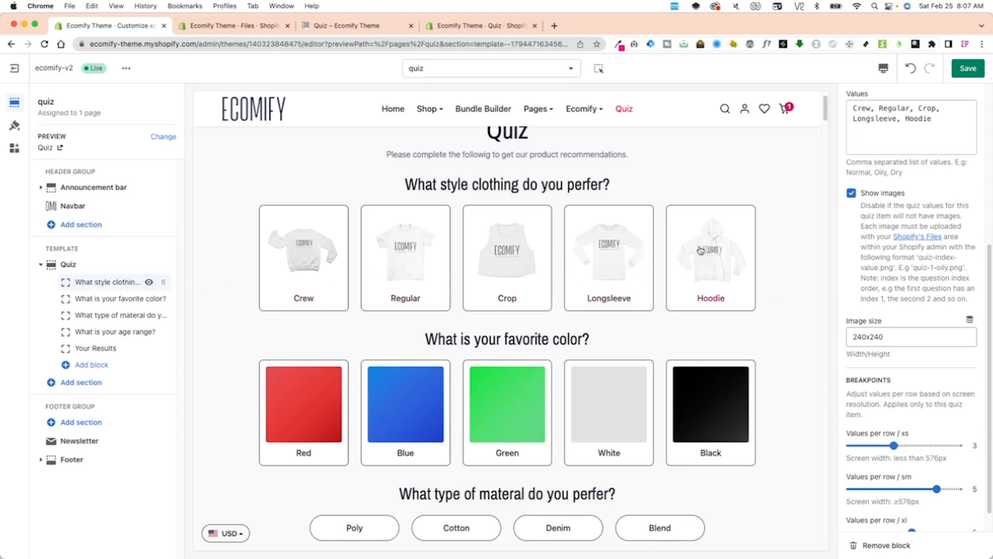
click(108, 304)
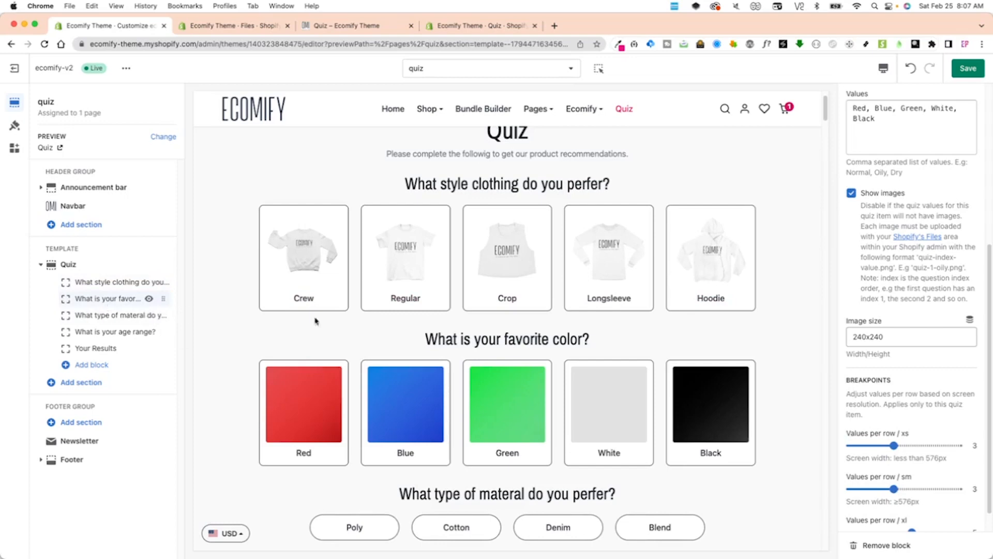
scroll(308, 352, down, 1)
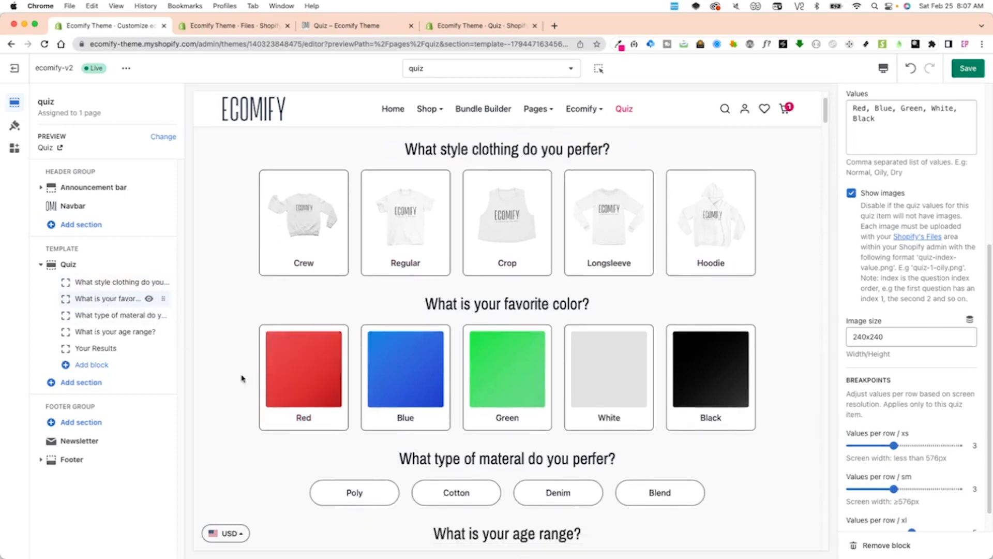
scroll(241, 383, down, 1)
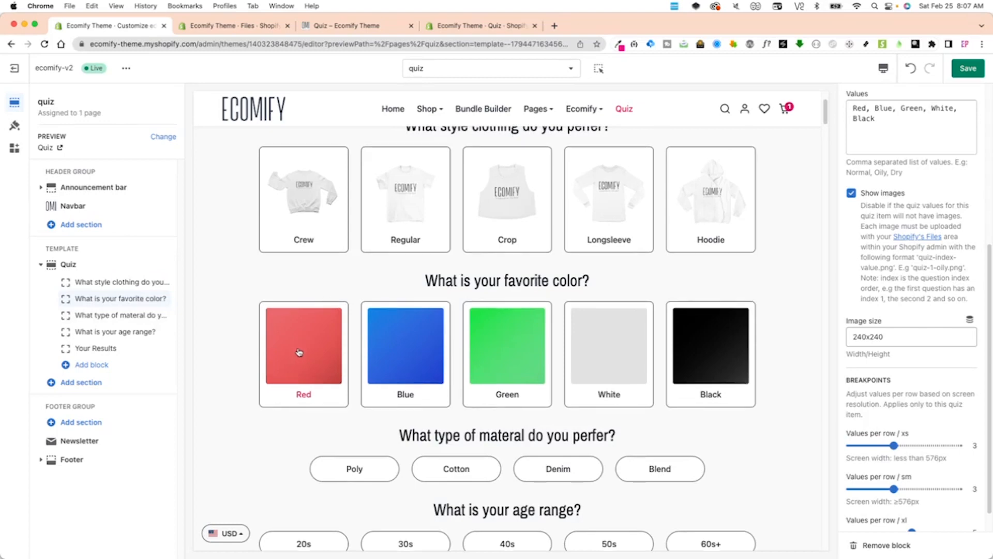
click(298, 349)
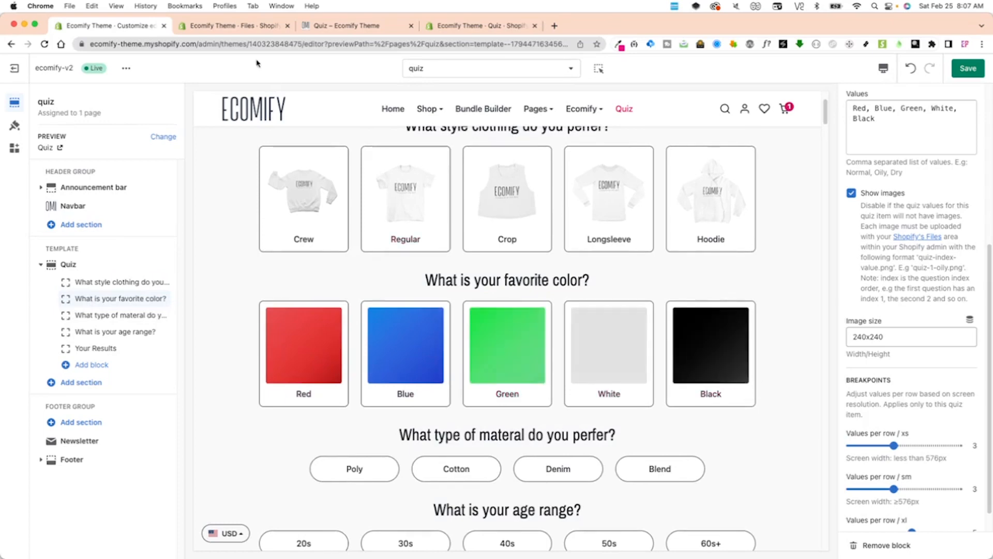
Step: Check the names of the quiz-1 clothing images and quiz-2 color images in the store's Files library
click(241, 26)
scroll(287, 290, down, 1)
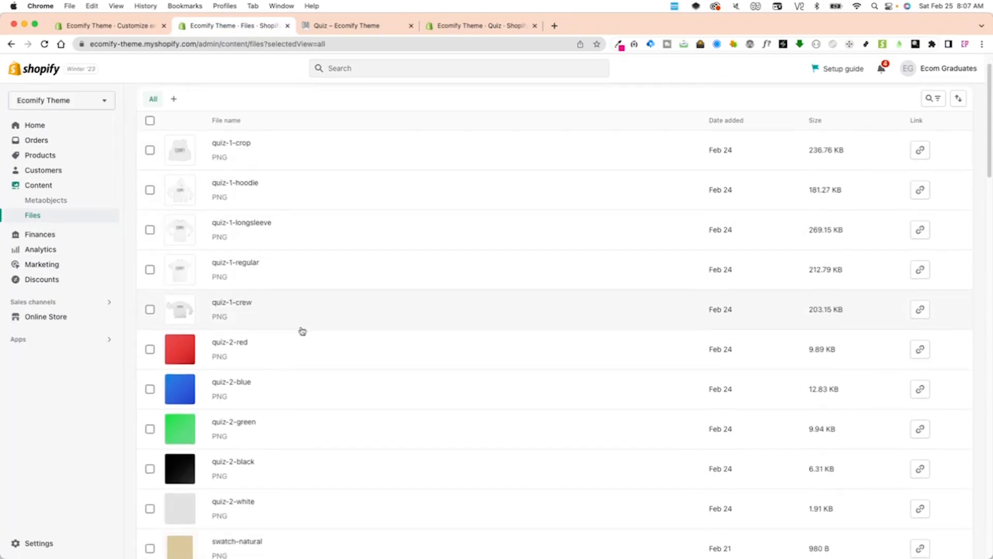
scroll(279, 330, up, 1)
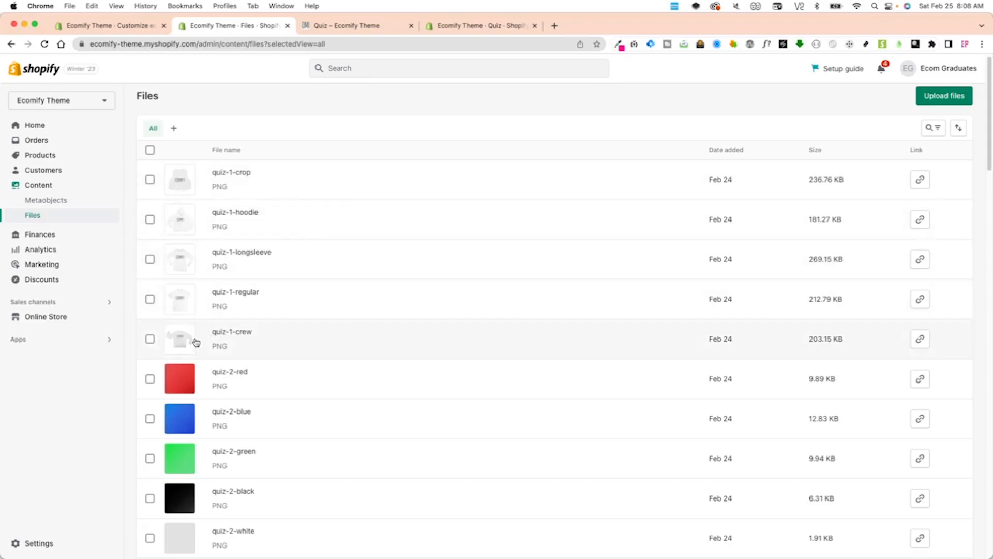
Step: Compare the favorite color question's values and image naming format with the quiz-2 file names in the Files library
click(149, 25)
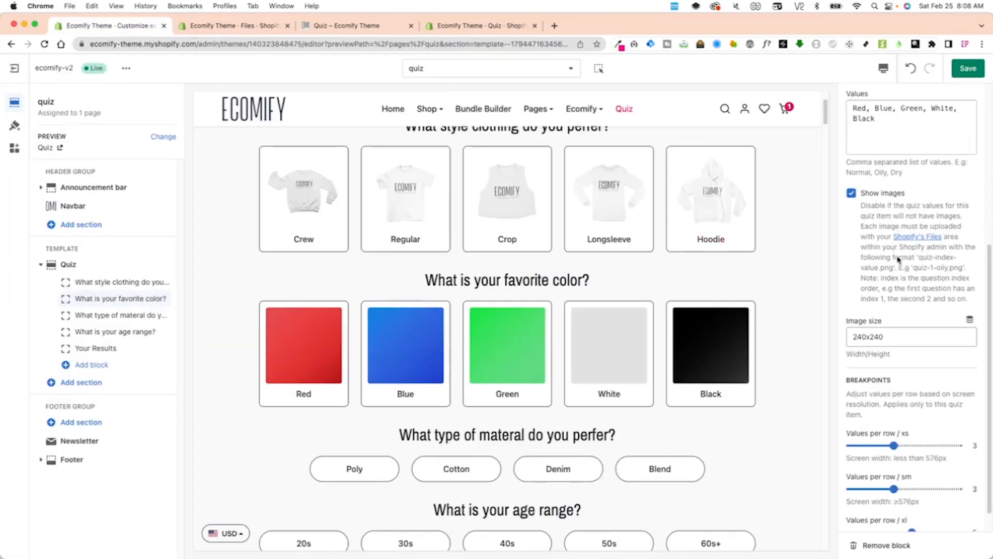
scroll(899, 259, up, 2)
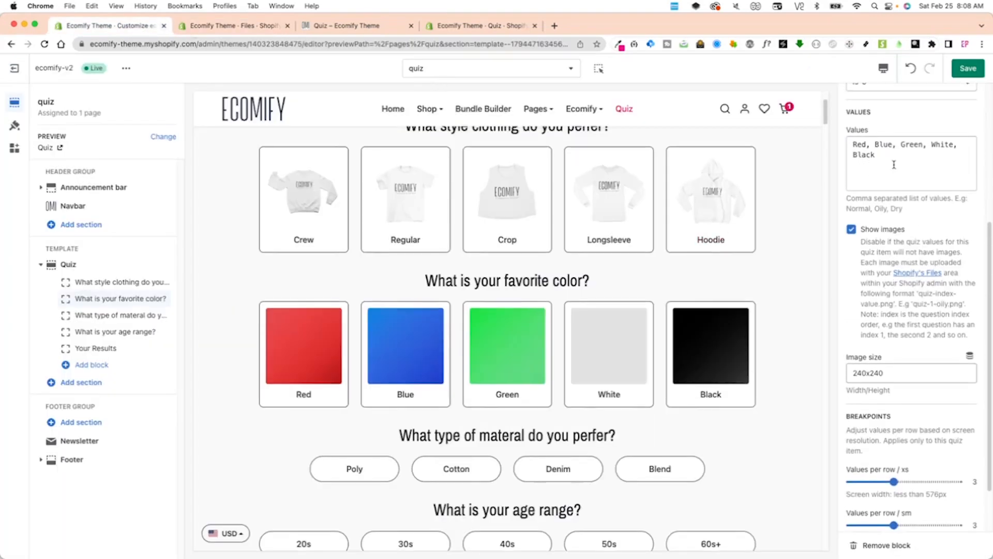
click(239, 25)
scroll(333, 393, down, 3)
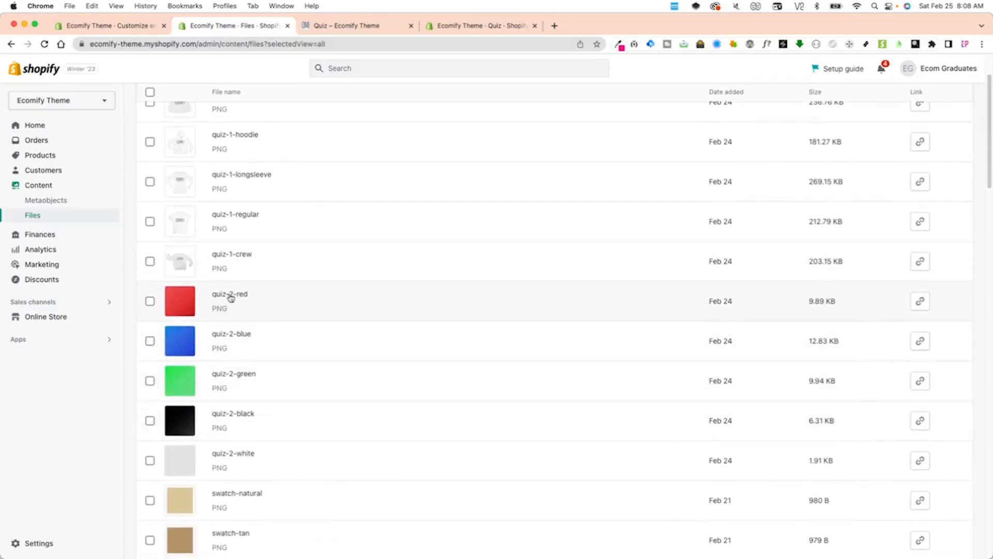
Step: Match the color answer tiles in the quiz preview to the quiz-2 image files in the Files library
click(131, 26)
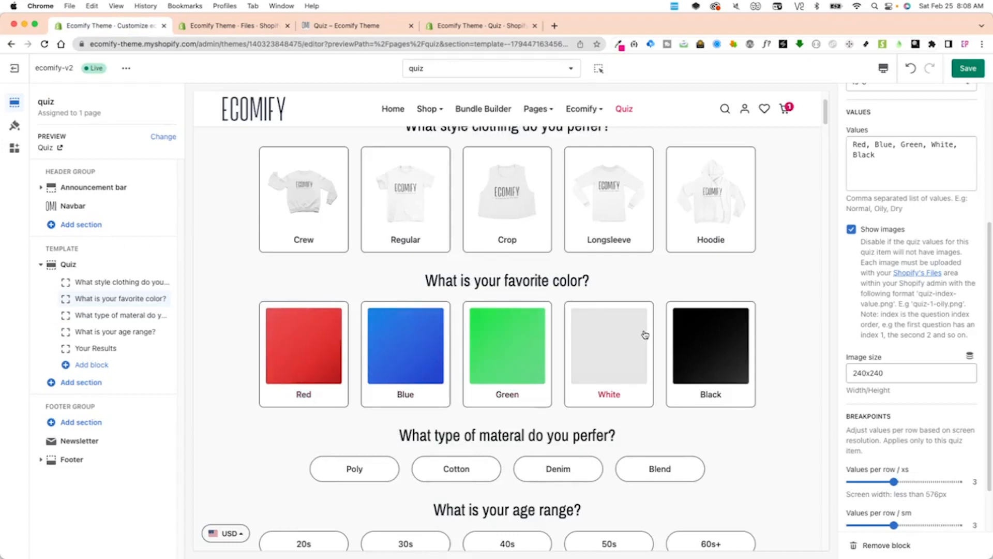
scroll(529, 371, down, 1)
scroll(528, 371, down, 1)
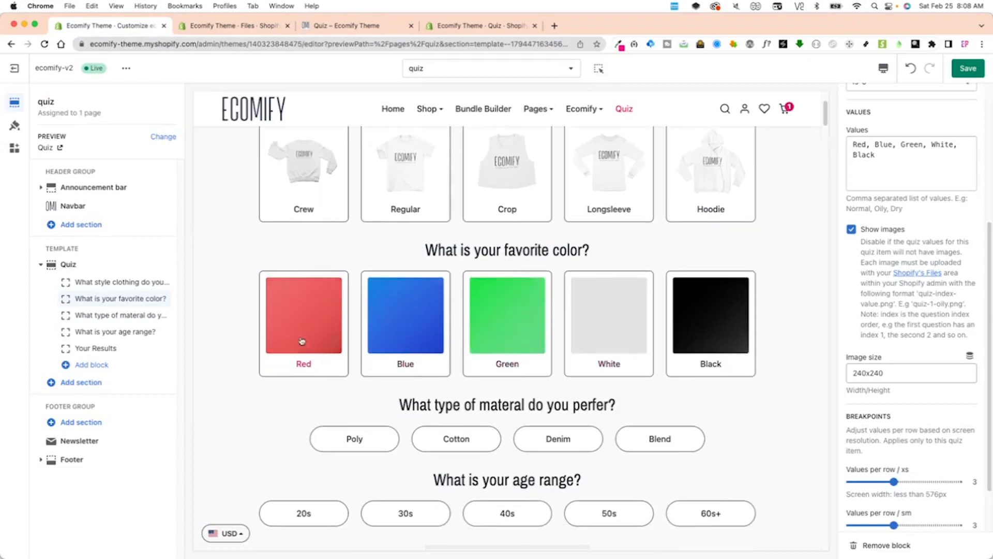
click(233, 26)
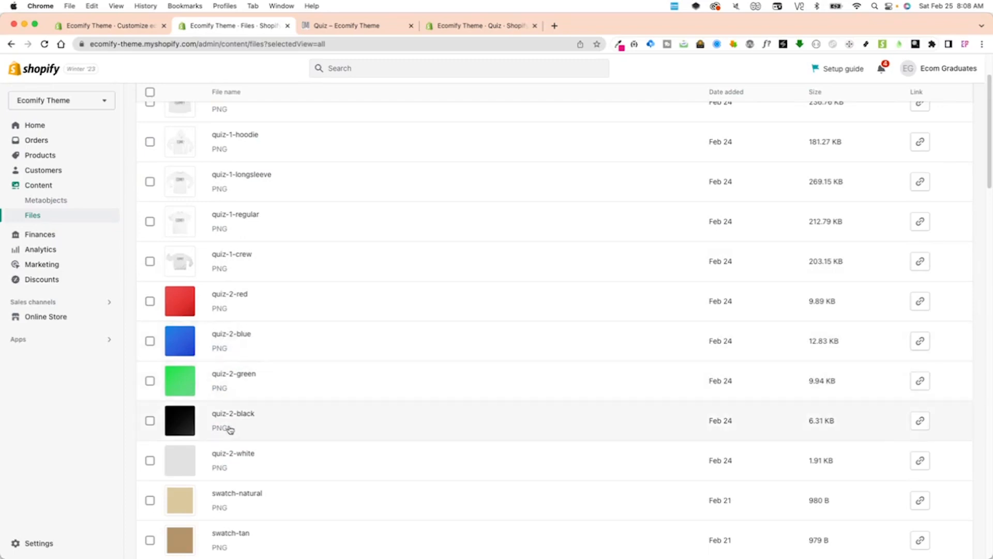
Step: Turn on Show images for the material type question in the theme editor and check its answer tiles in the preview
click(109, 25)
scroll(220, 370, down, 3)
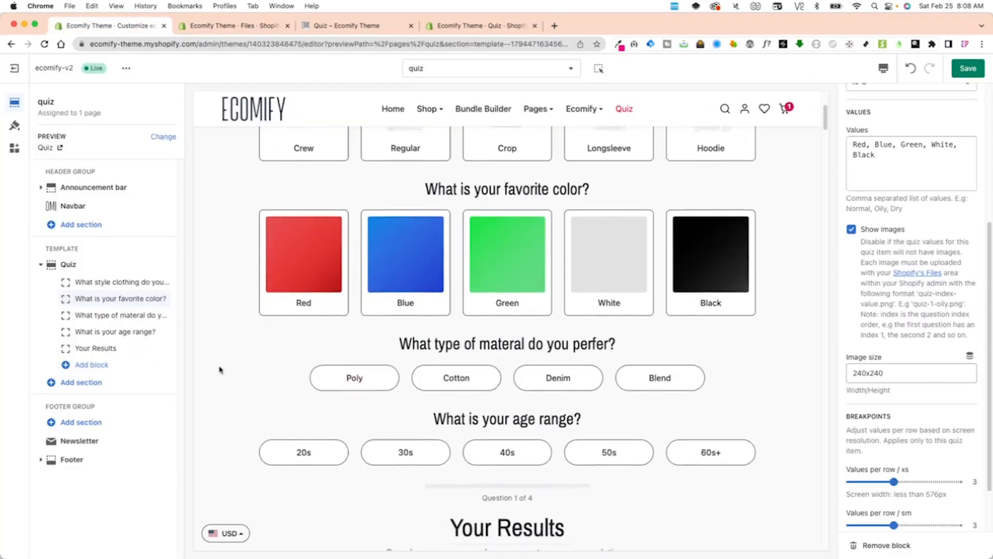
click(115, 315)
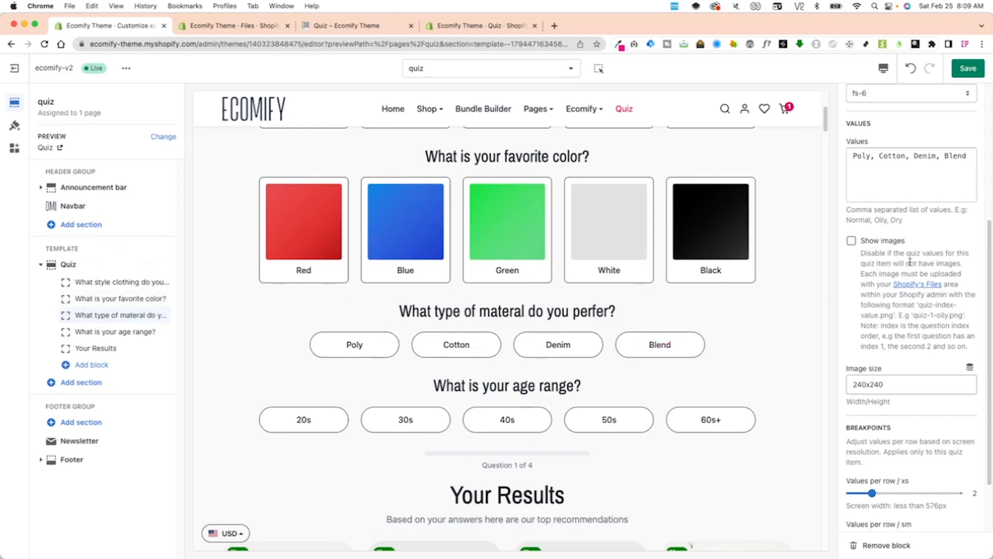
click(874, 245)
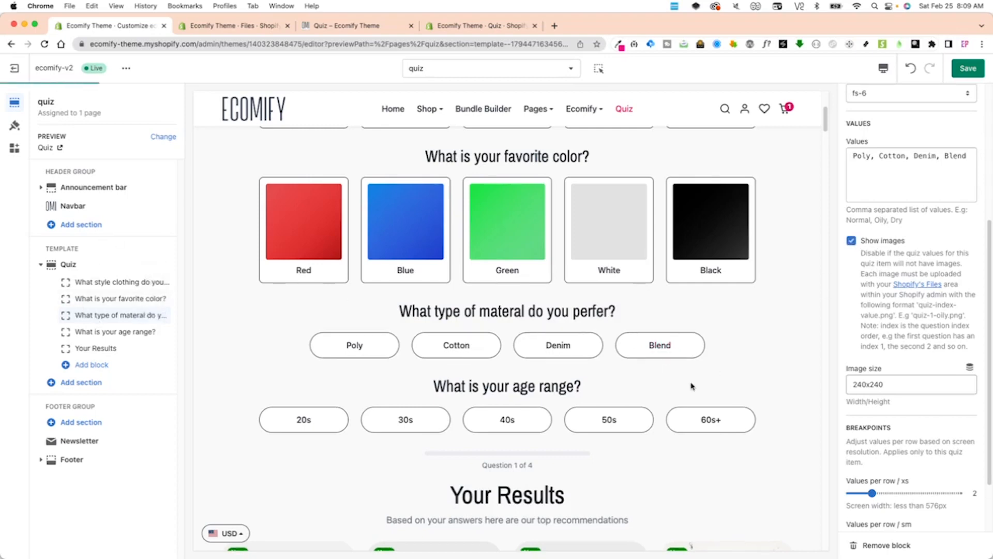
scroll(454, 412, down, 5)
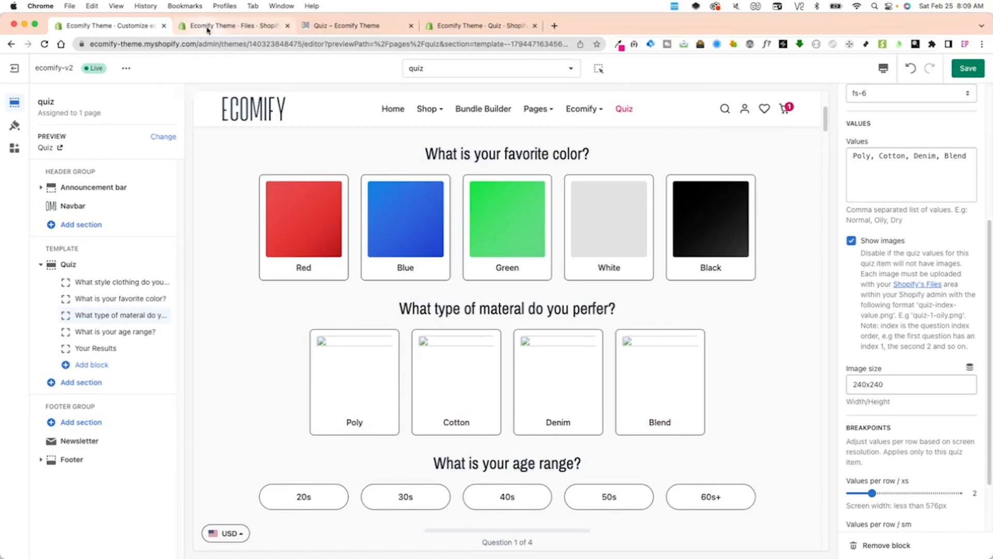
Step: Check the store's Files library for images matching the material type answers, and return to the quiz in the theme editor
click(227, 25)
scroll(281, 262, up, 2)
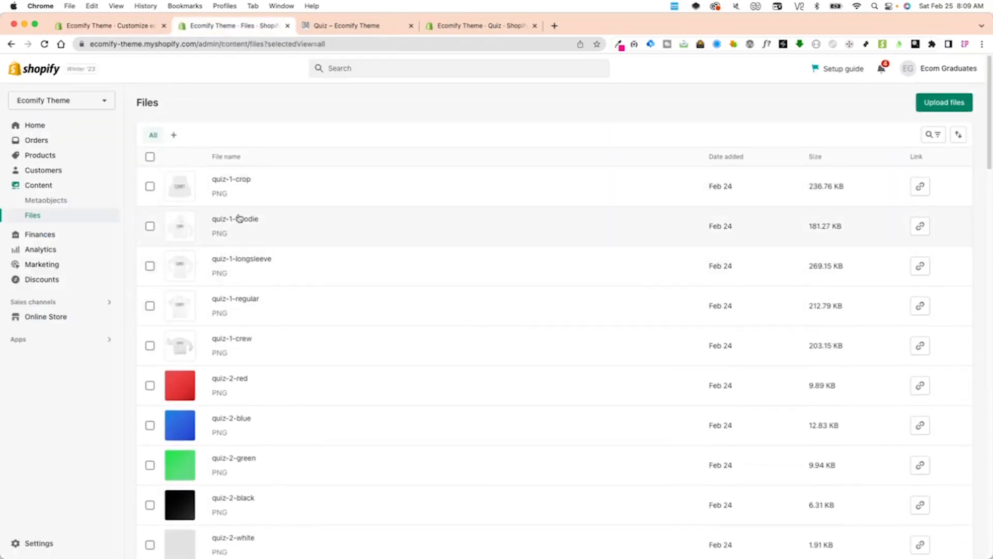
click(109, 25)
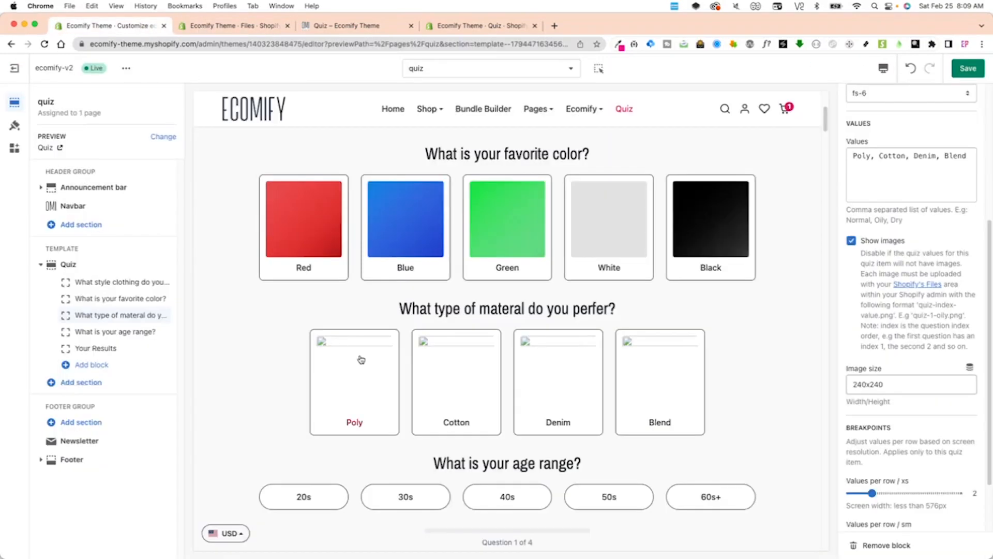
Step: Turn off Show images for the material type question, and open the age range question block to check its answers in the preview
scroll(324, 389, down, 4)
scroll(325, 389, up, 3)
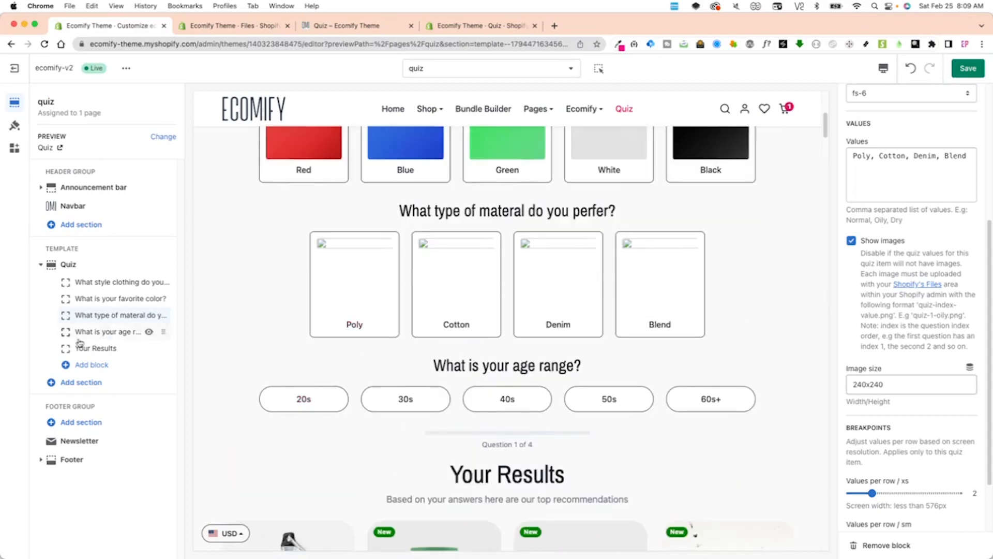
click(880, 246)
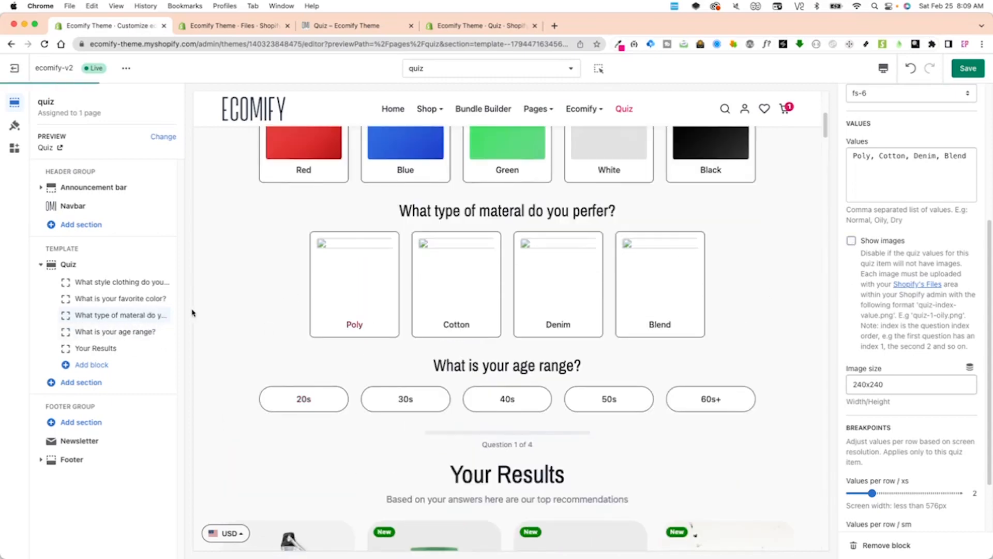
click(88, 336)
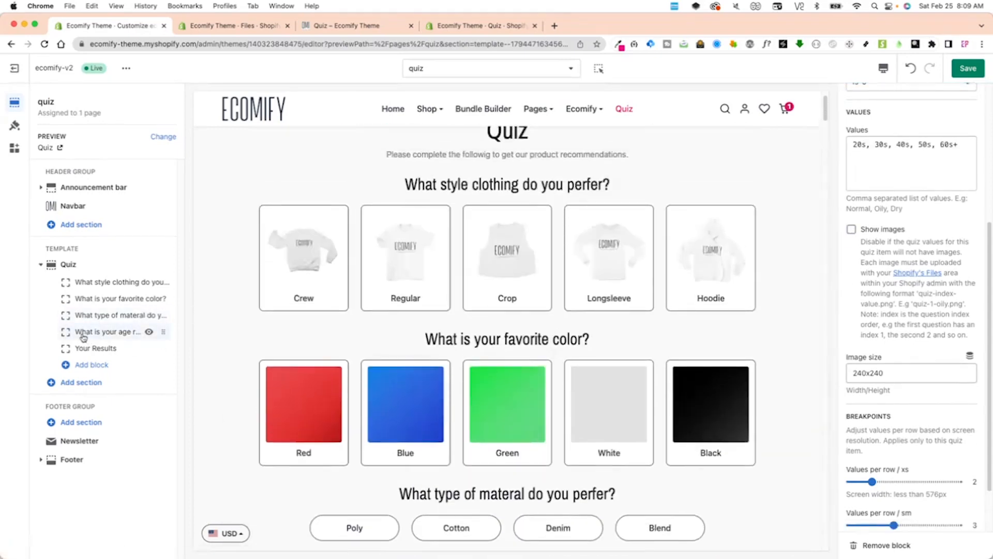
scroll(374, 366, down, 5)
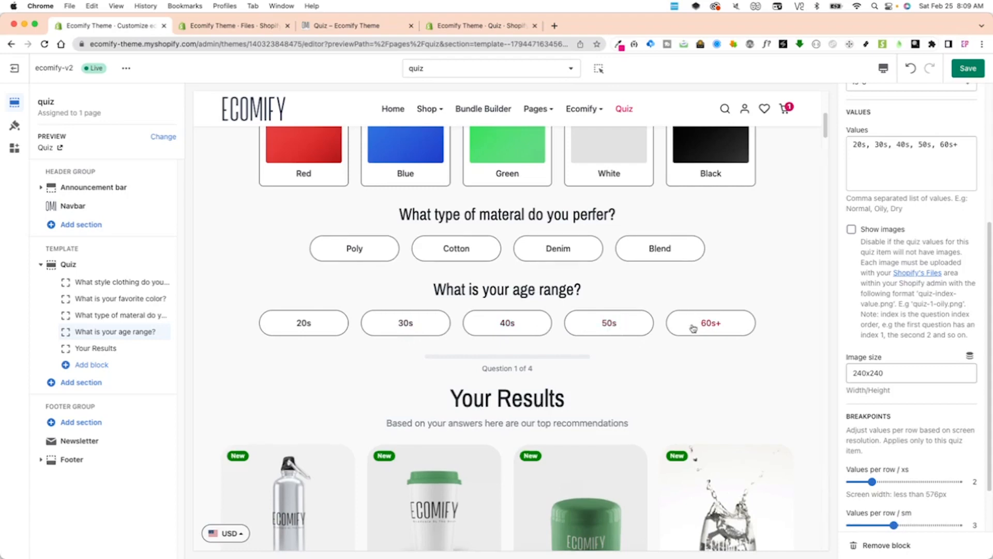
Step: Open the Your Results block and compare the Set 1 values and products with the answers in the quiz preview
click(99, 348)
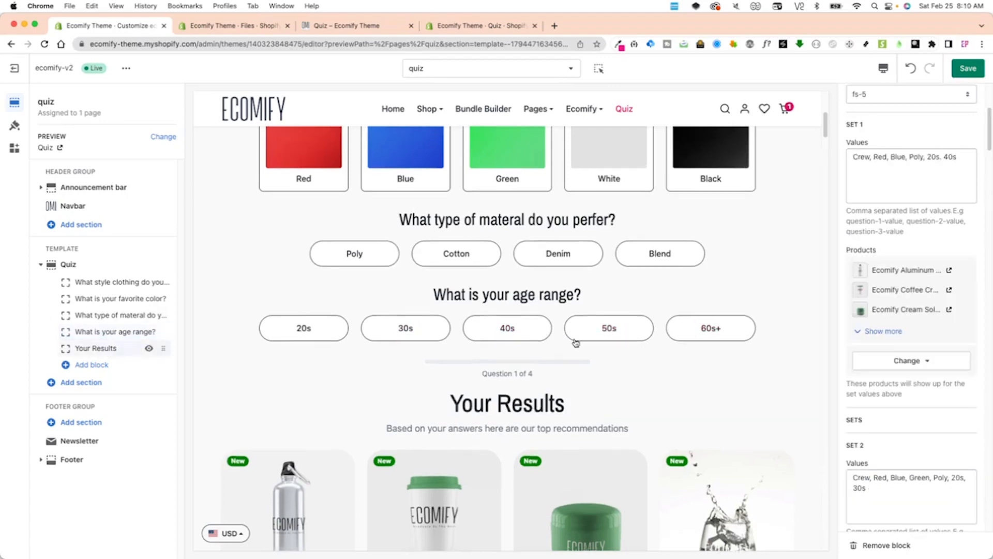
scroll(925, 297, up, 4)
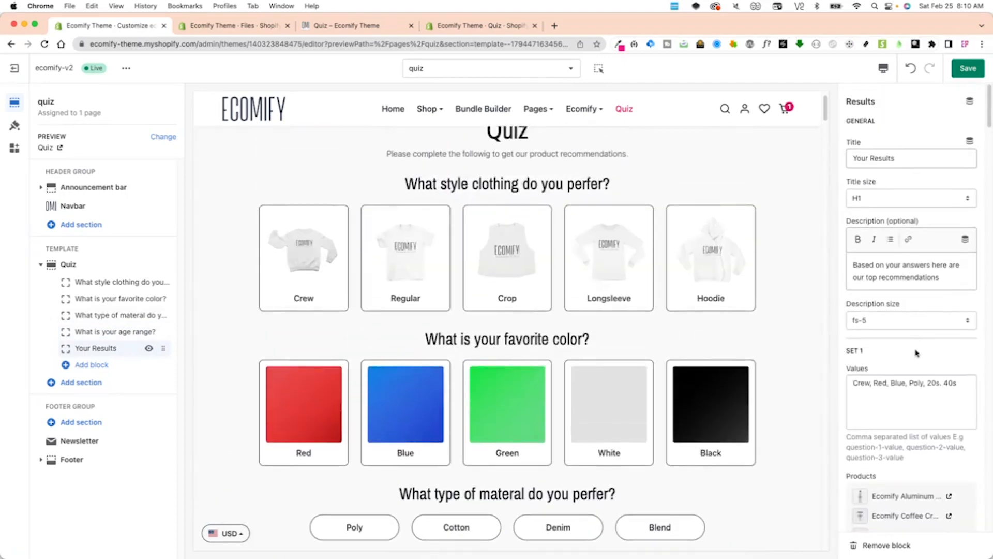
scroll(914, 355, down, 4)
scroll(920, 304, up, 3)
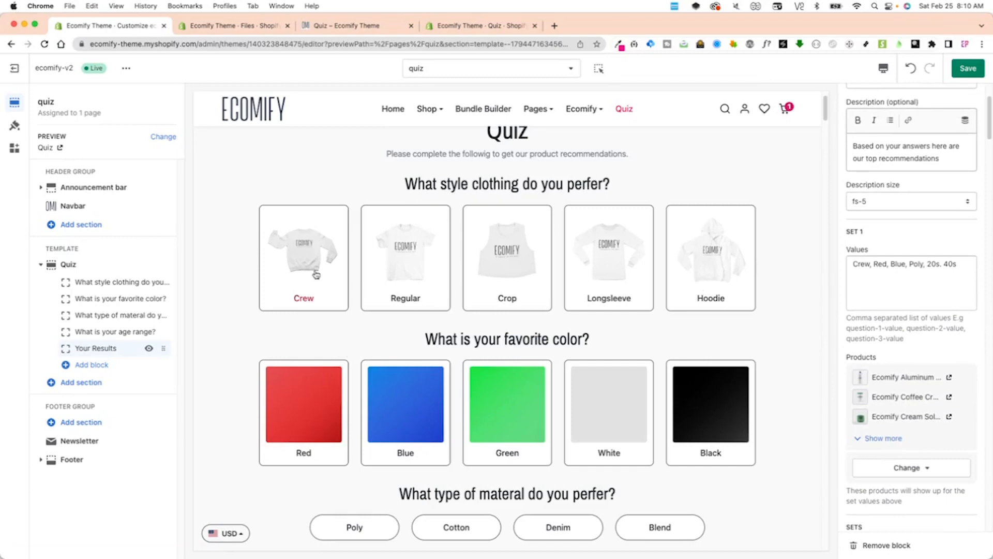
scroll(560, 507, down, 5)
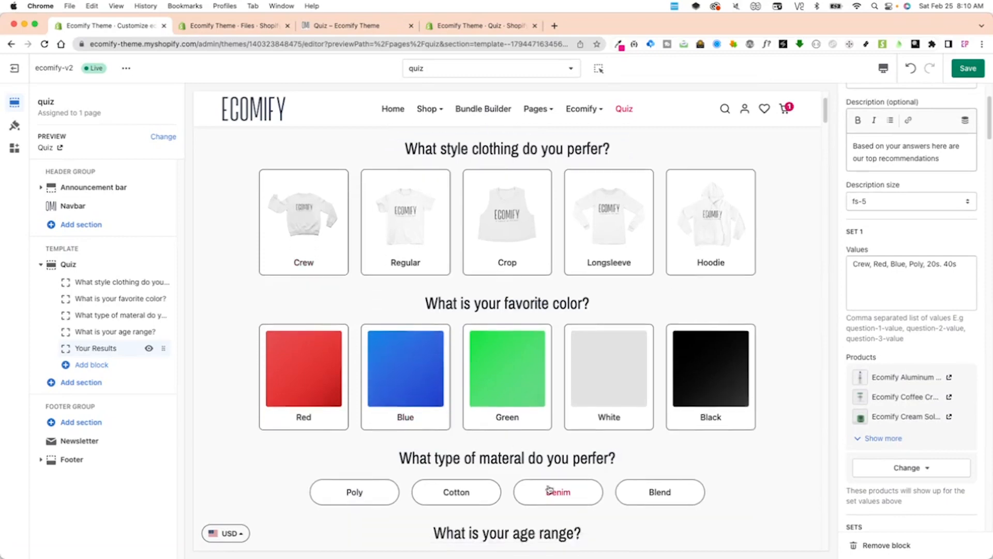
scroll(701, 372, up, 5)
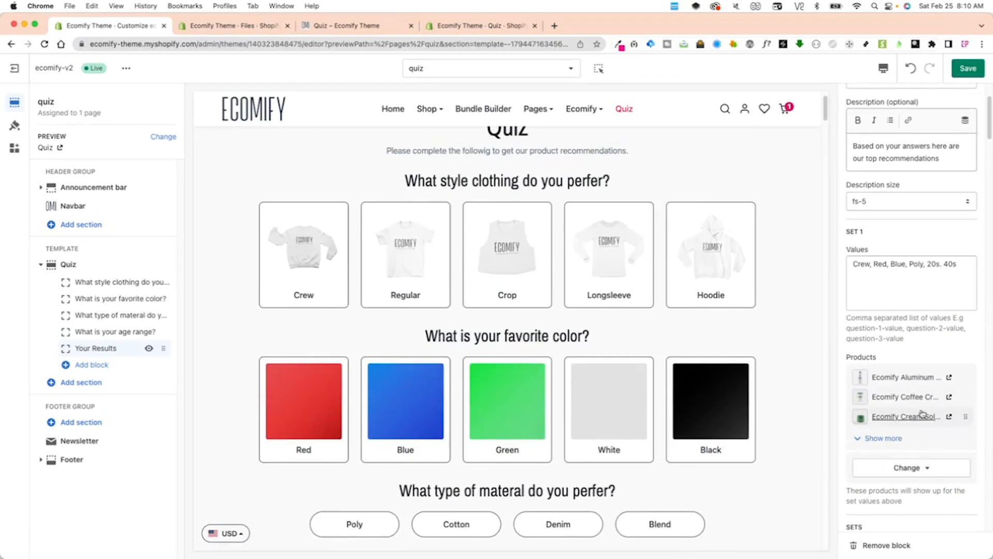
click(890, 268)
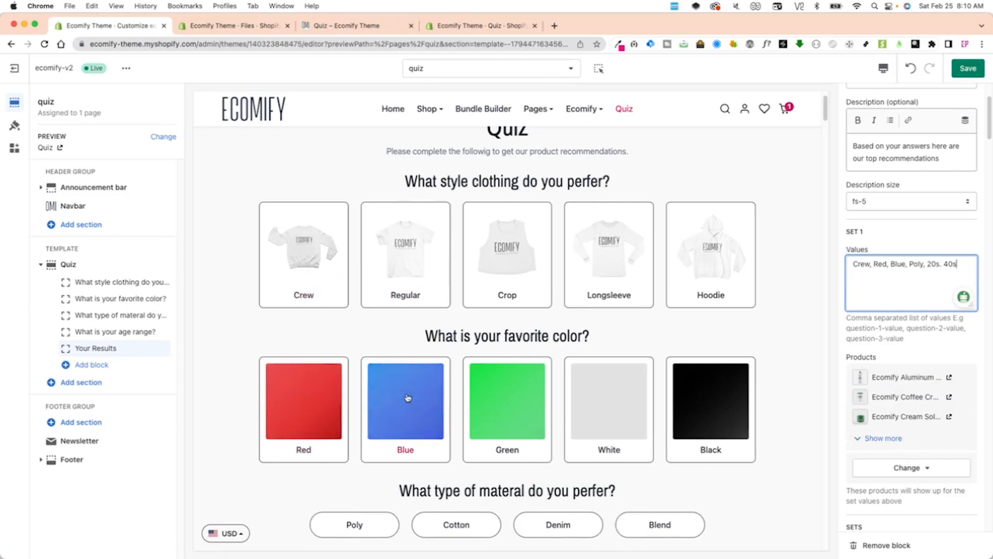
scroll(420, 431, down, 3)
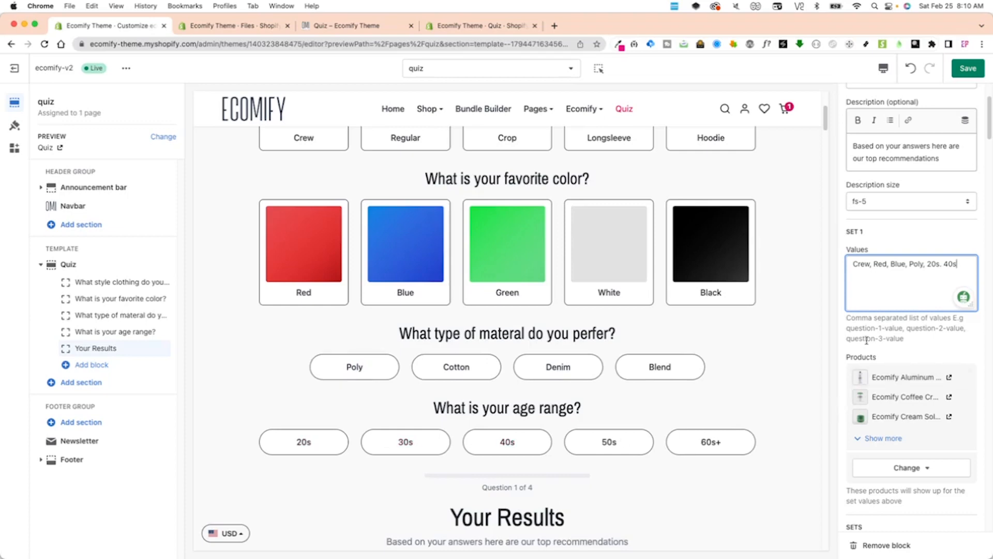
Step: Review the values and products of the further result sets through Set 8, and the Your Results products in the preview
scroll(893, 278, down, 20)
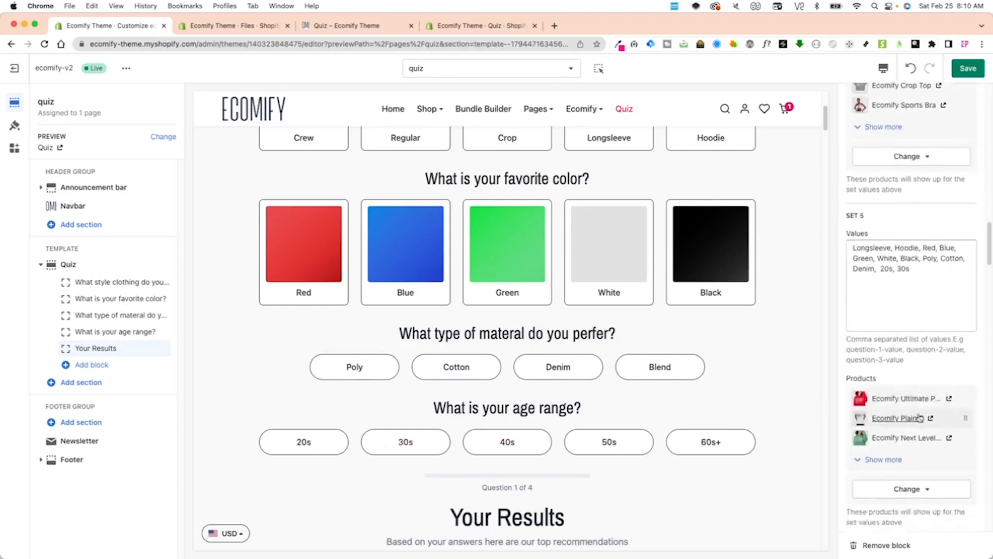
scroll(921, 417, down, 15)
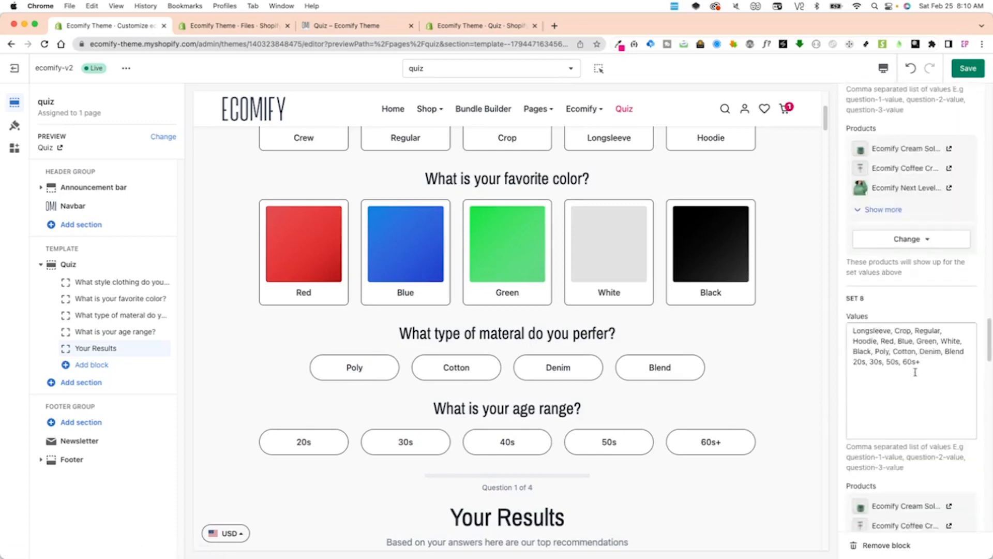
scroll(910, 386, down, 10)
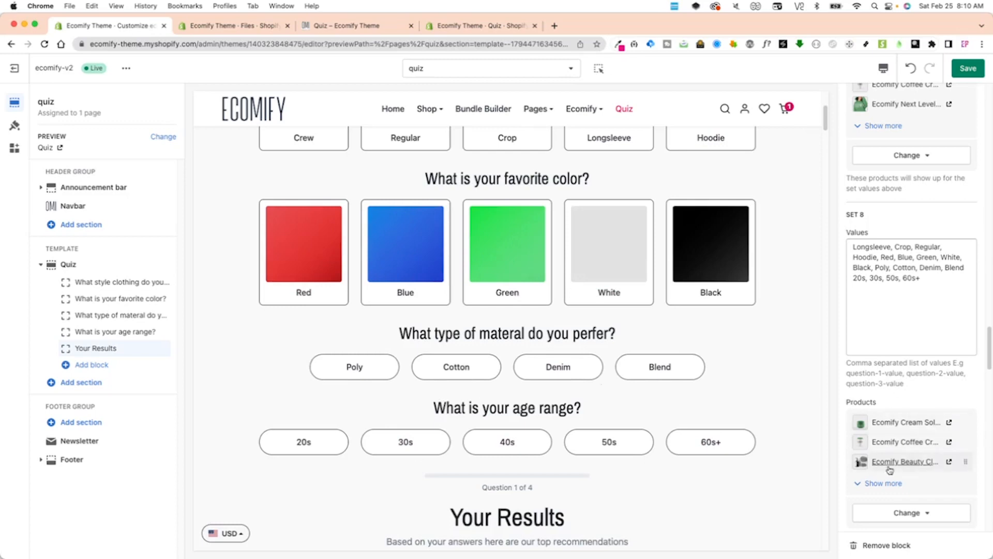
scroll(636, 414, down, 10)
scroll(636, 409, up, 10)
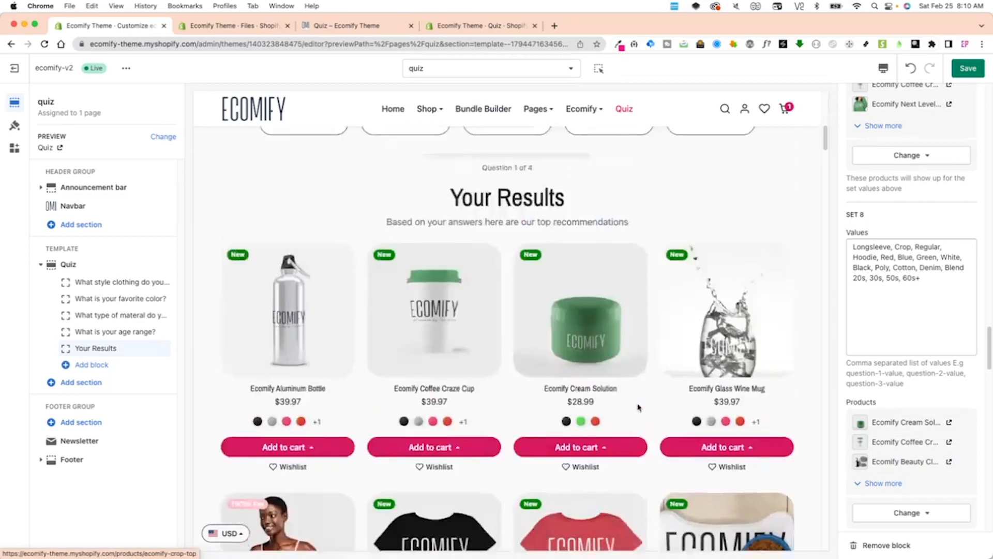
scroll(595, 404, down, 10)
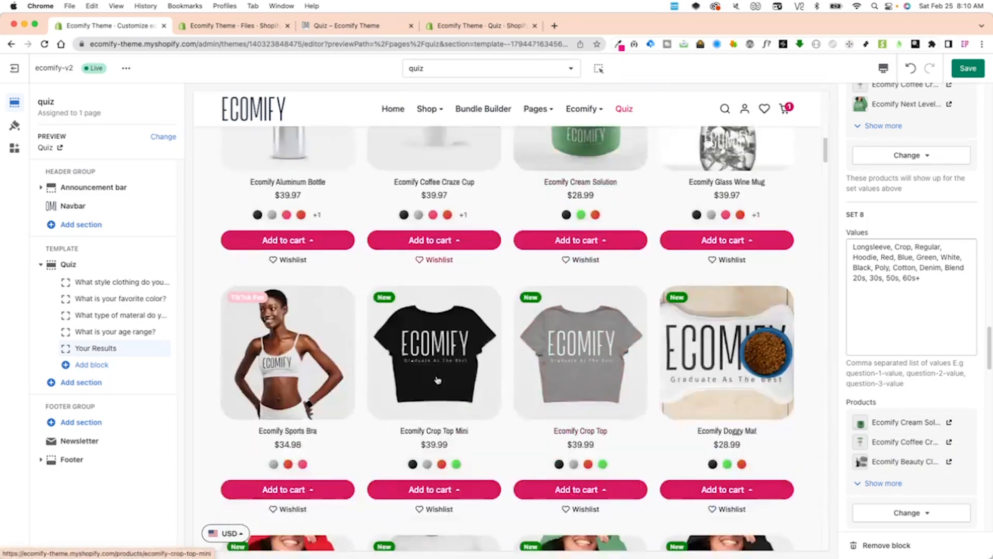
scroll(634, 396, up, 4)
Step: Retake the quiz on the live storefront, answering Crop, Green, Denim and an age range
click(326, 31)
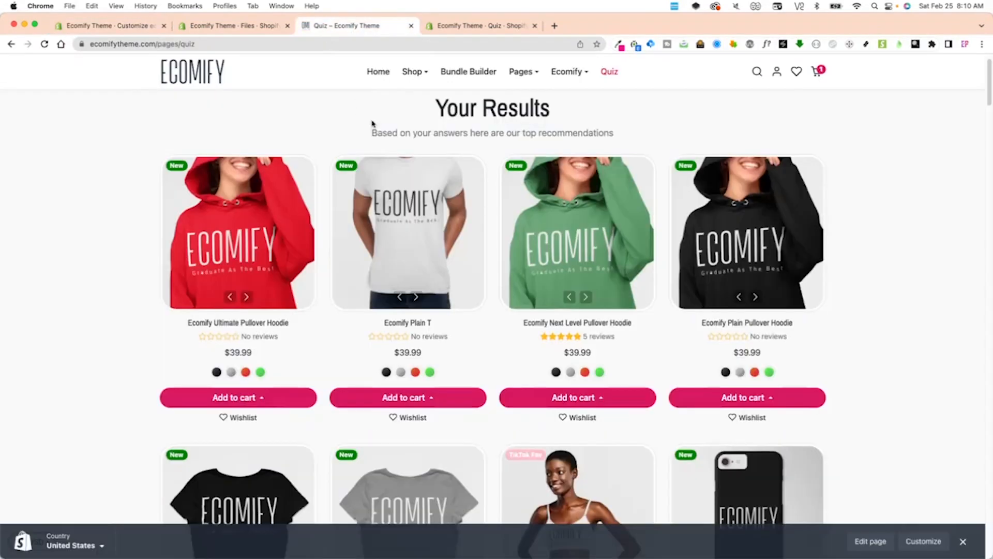
click(612, 74)
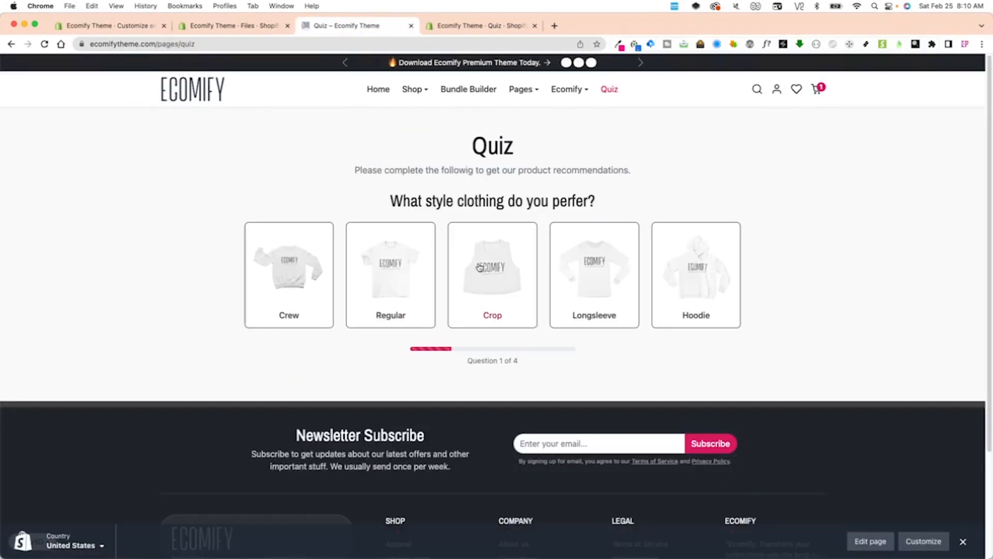
click(500, 281)
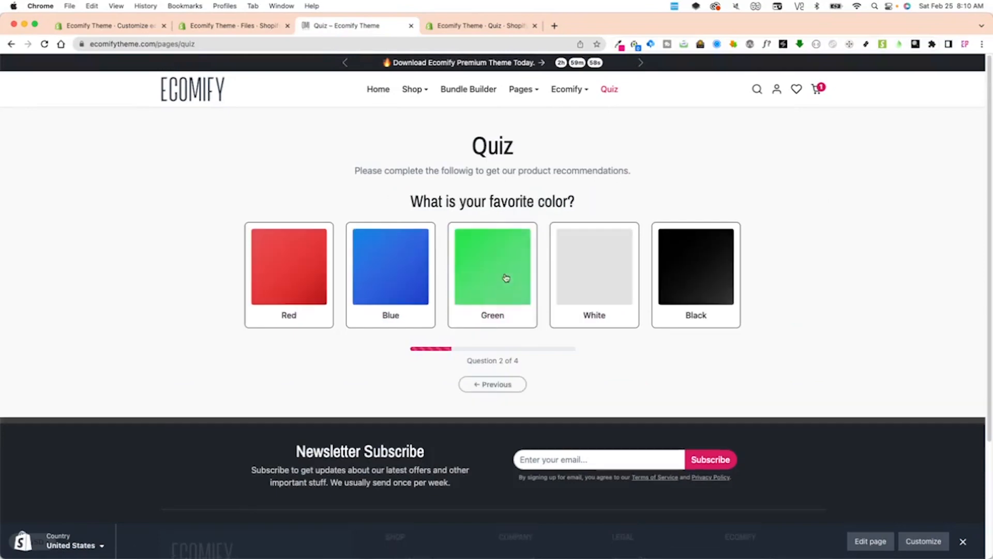
click(500, 284)
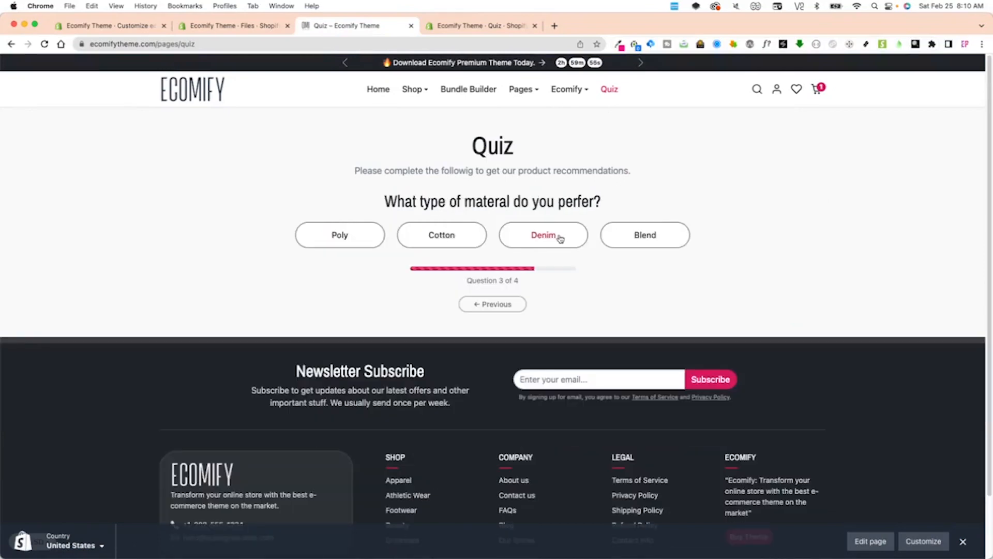
click(559, 237)
click(492, 235)
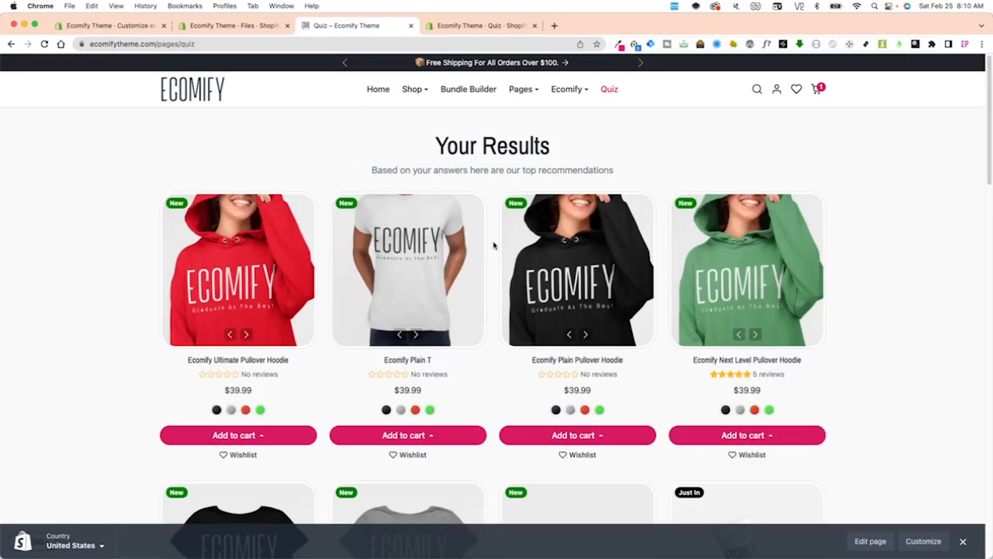
Step: Review all the recommended products in the quiz results and open the Ecomify Ultimate Pullover Hoodie's product page
scroll(513, 345, down, 3)
scroll(514, 345, up, 3)
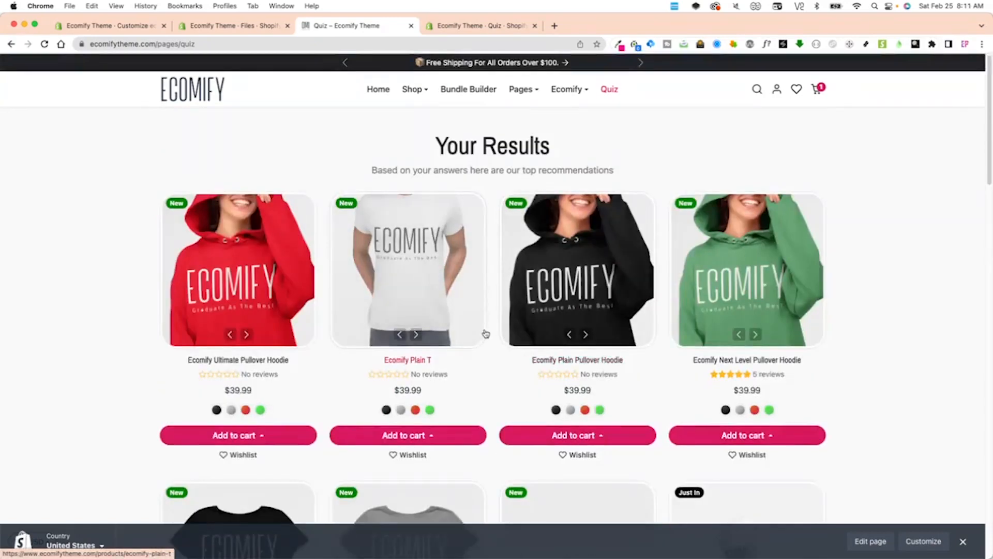
scroll(499, 382, down, 15)
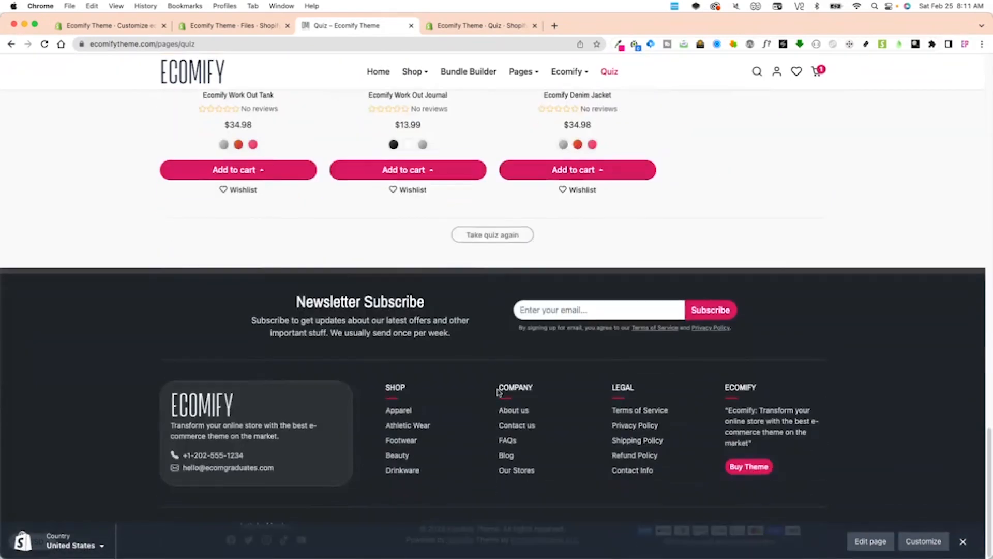
scroll(525, 243, up, 10)
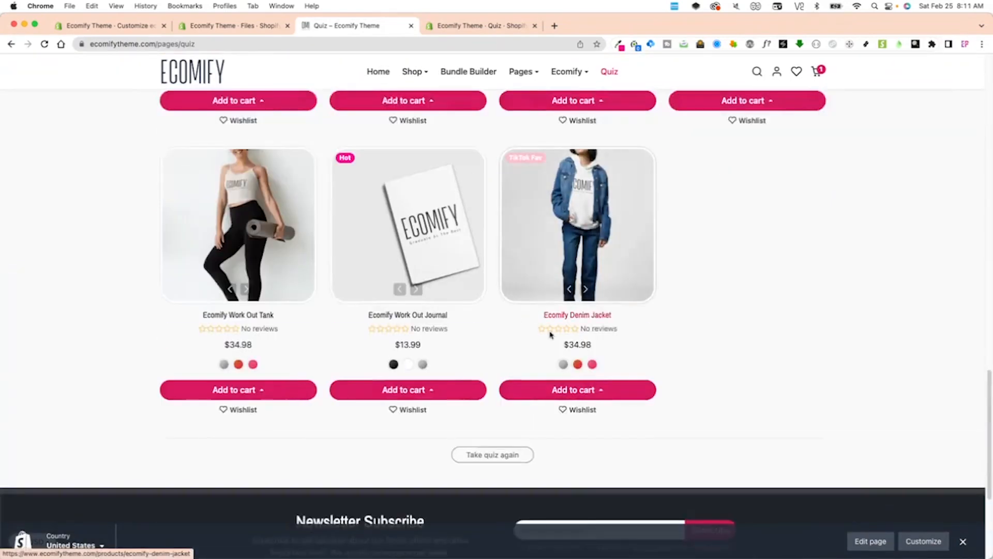
scroll(557, 342, up, 6)
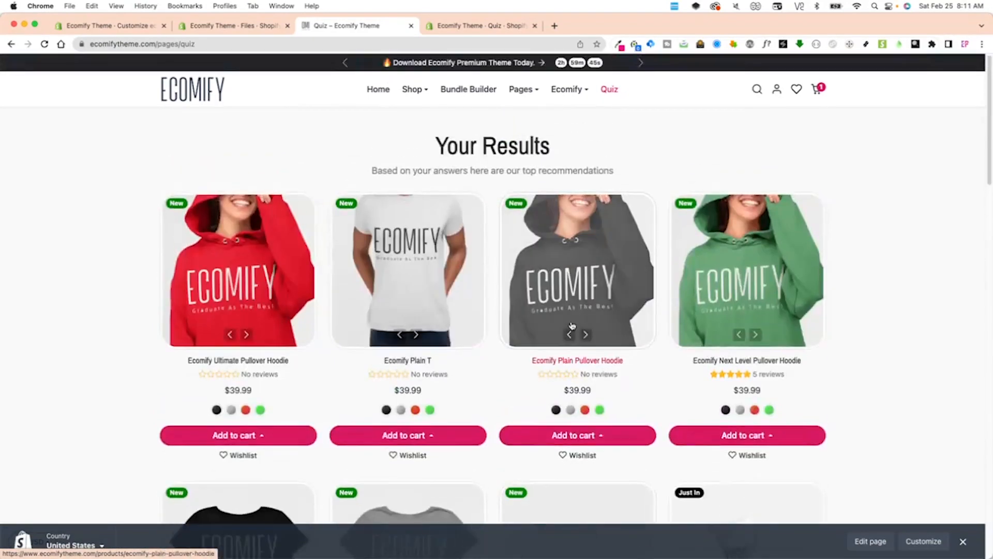
click(207, 287)
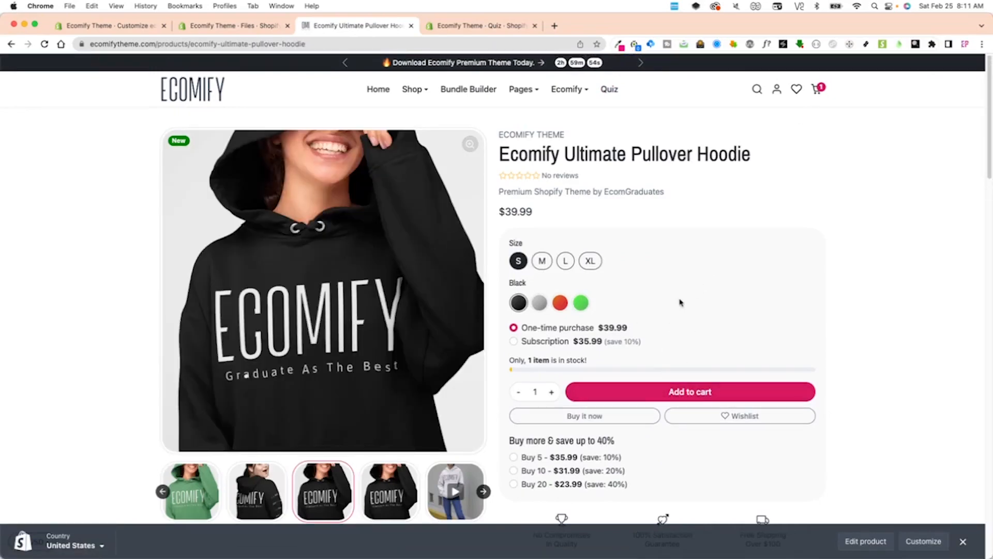
Step: Return from the storefront product page to the store's Files library
click(206, 32)
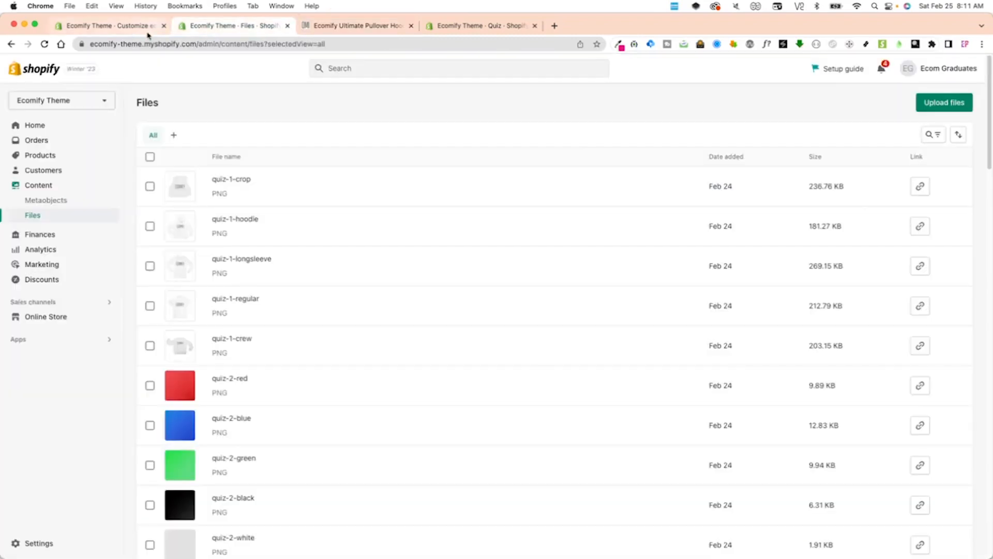